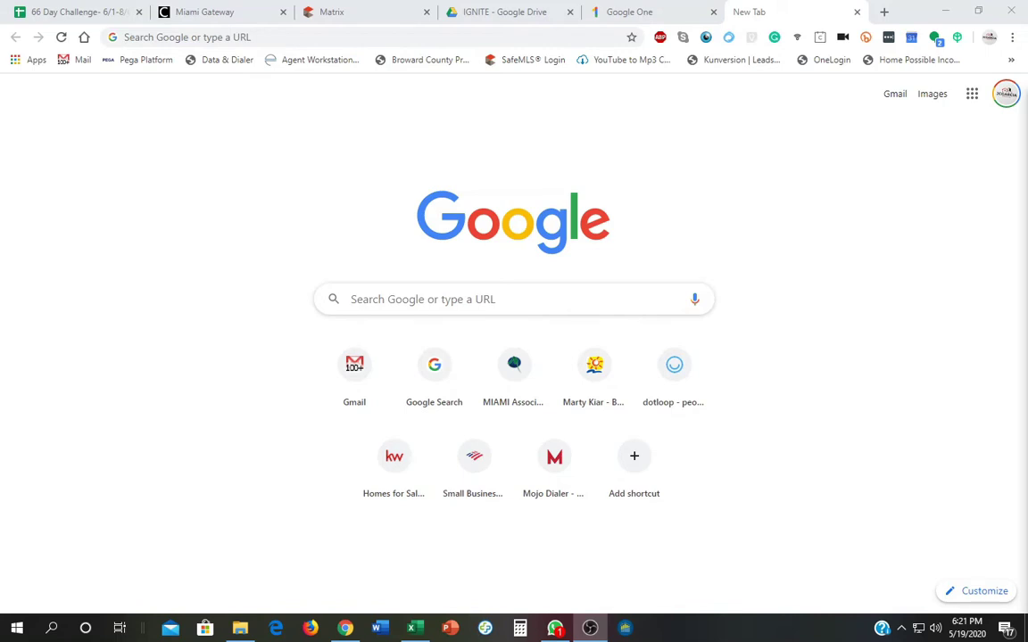
click(341, 23)
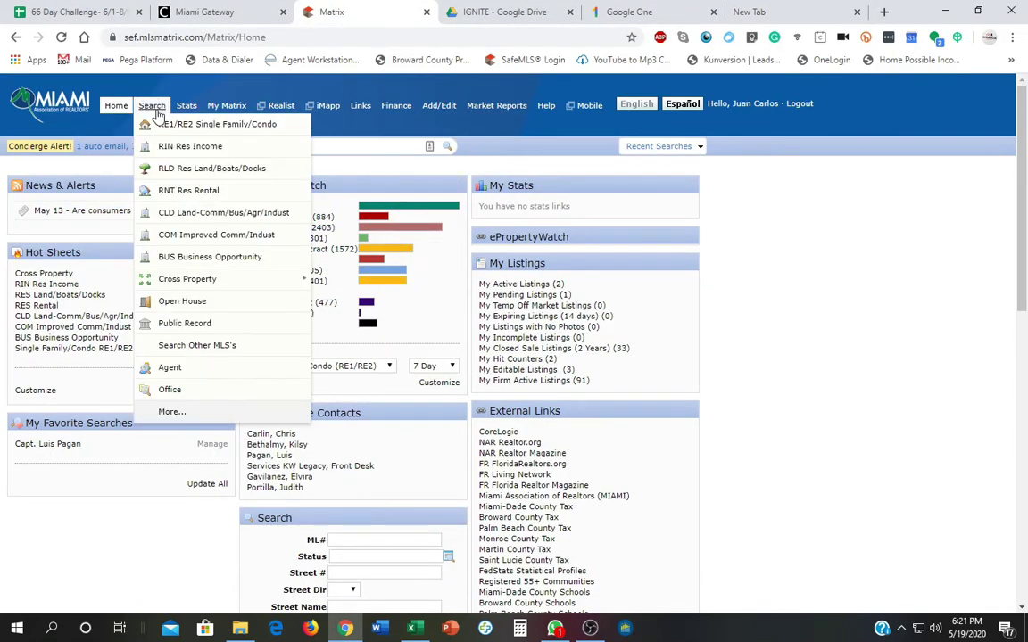
click(161, 124)
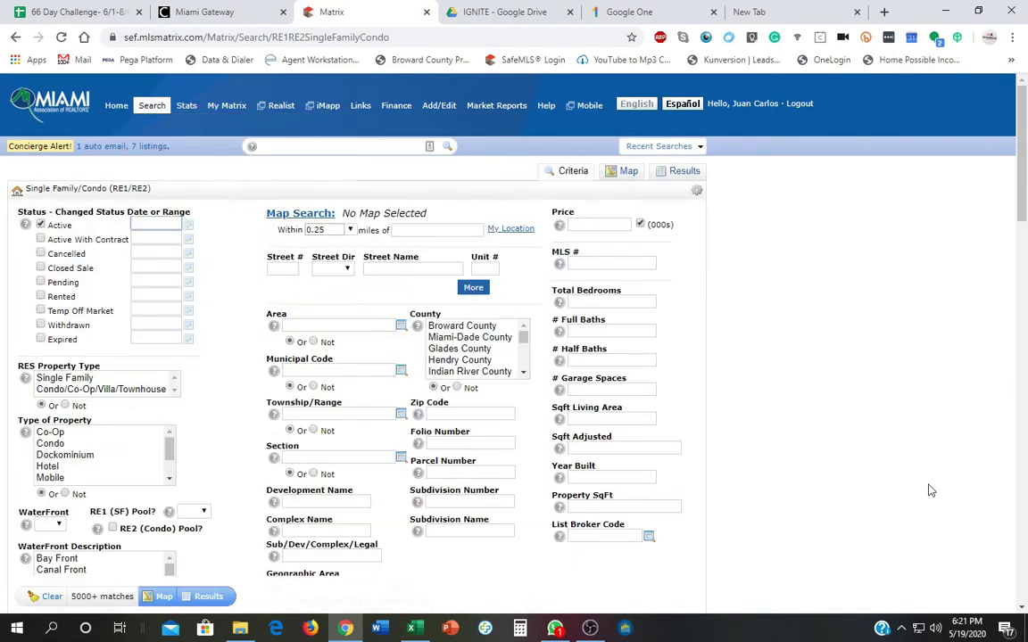
click(286, 269)
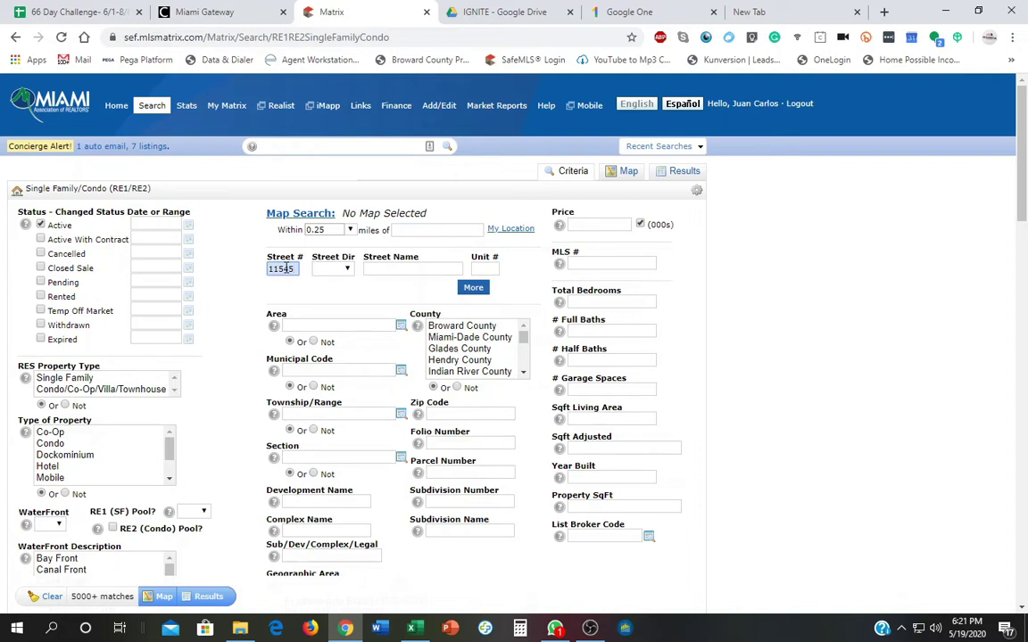
key(Tab)
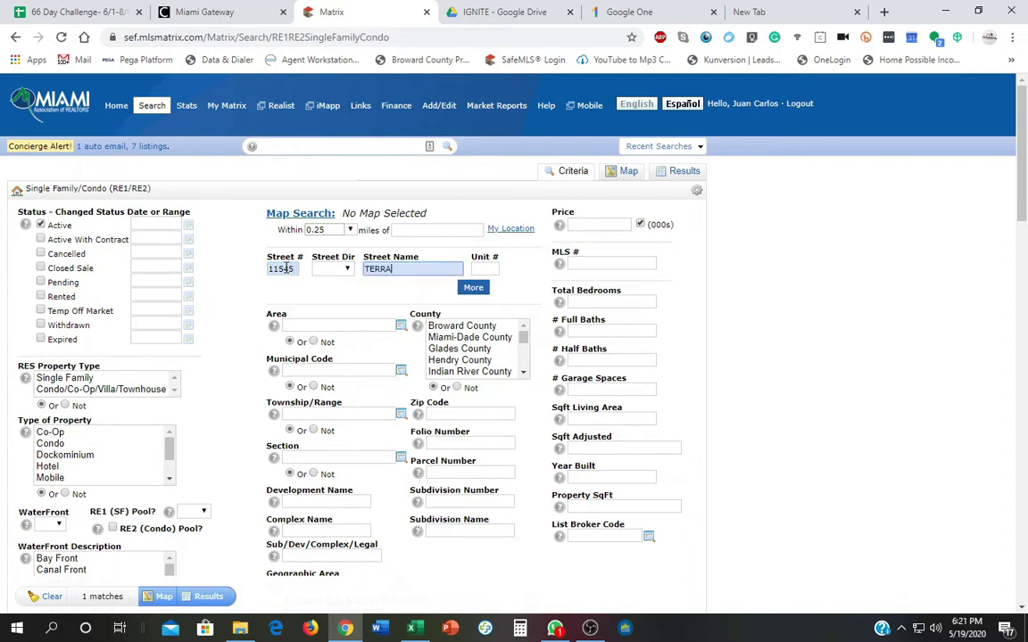
scroll(239, 346, down, 1)
scroll(239, 346, down, 5)
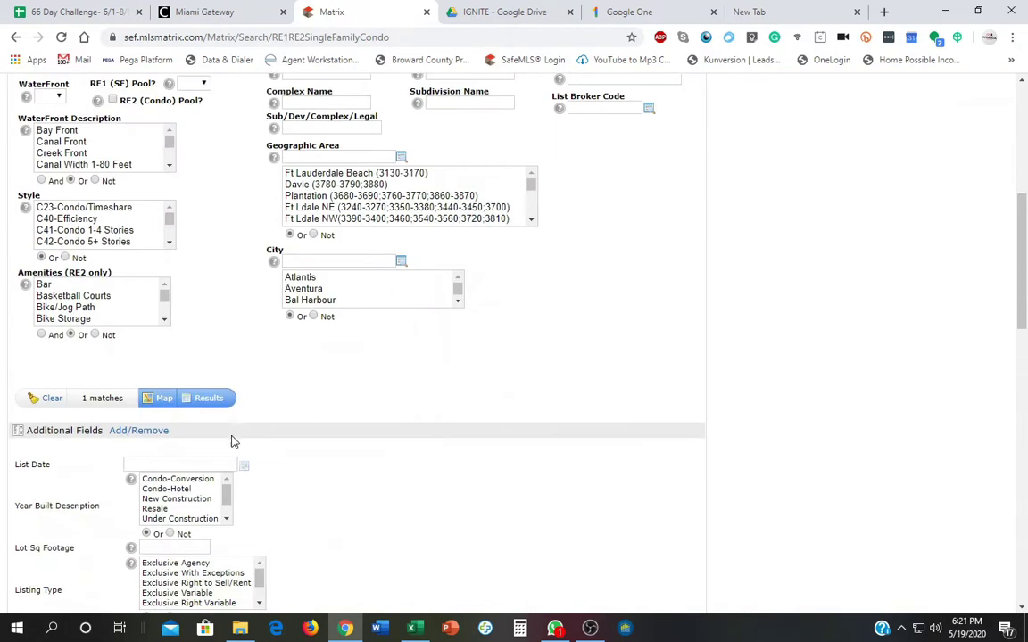
click(211, 399)
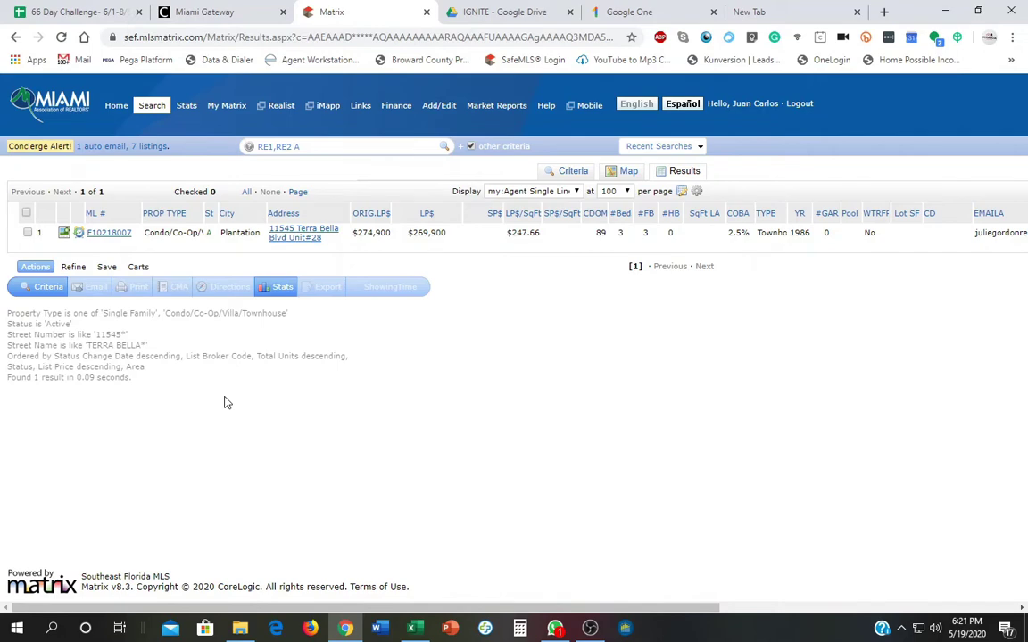
Open listing F10218007, read through all its details, and bring up its Property History.
click(106, 235)
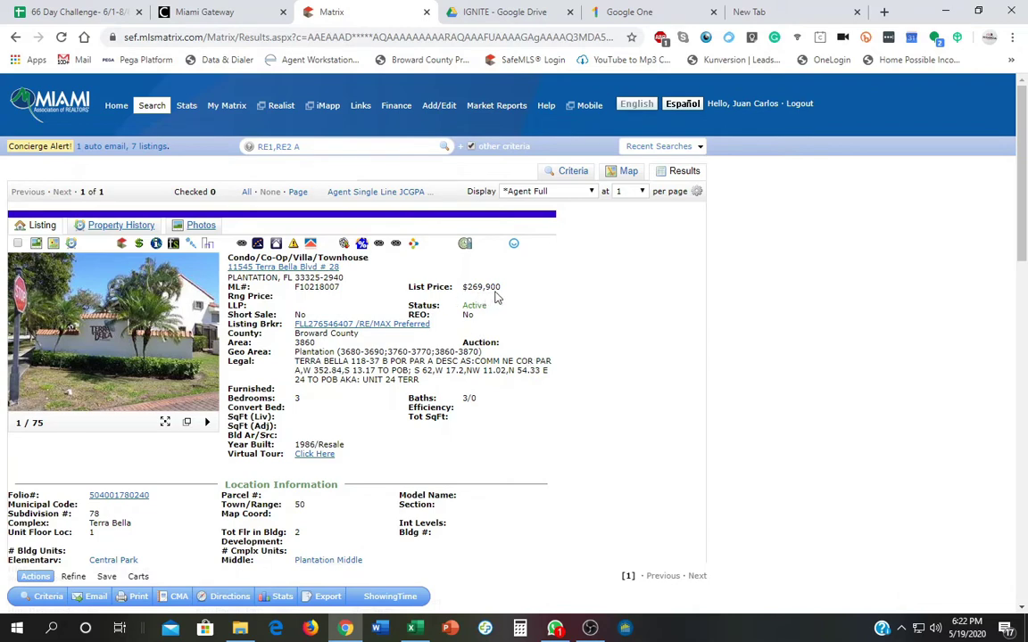
scroll(692, 377, down, 3)
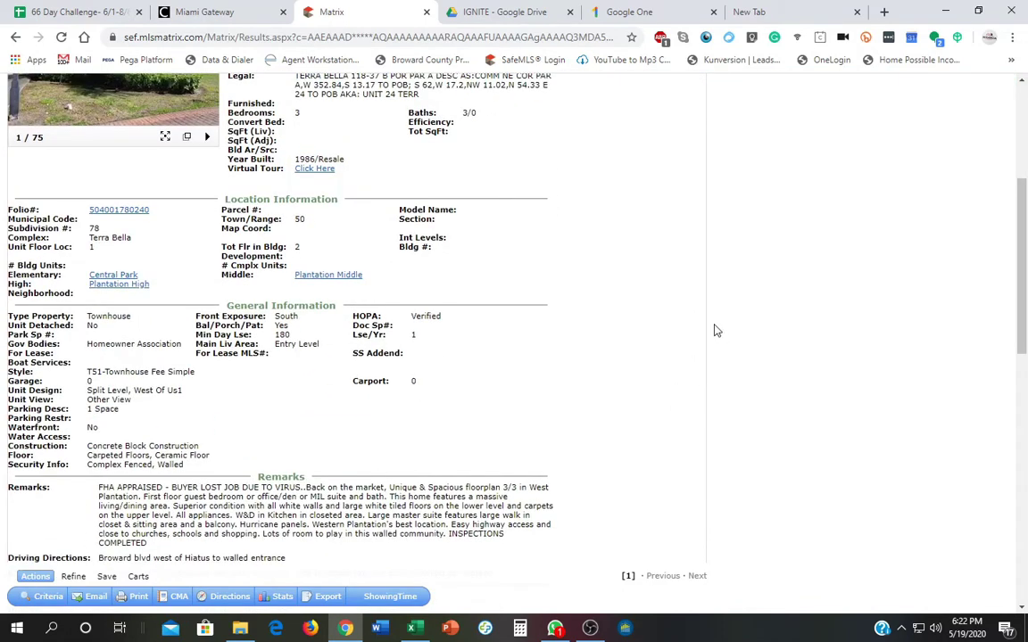
scroll(655, 357, down, 1)
scroll(656, 357, down, 2)
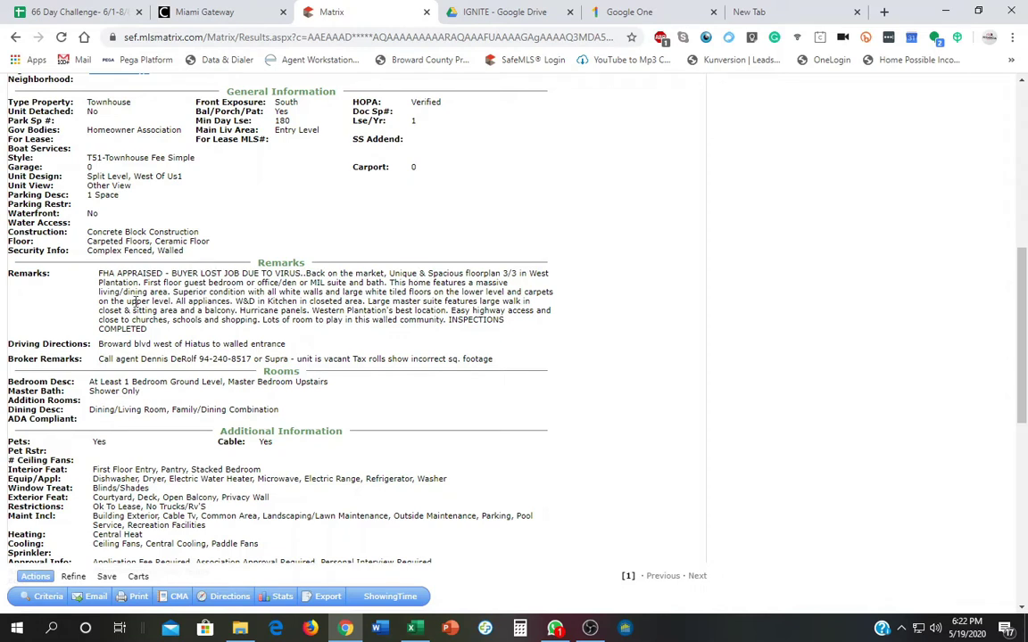
scroll(136, 409, down, 1)
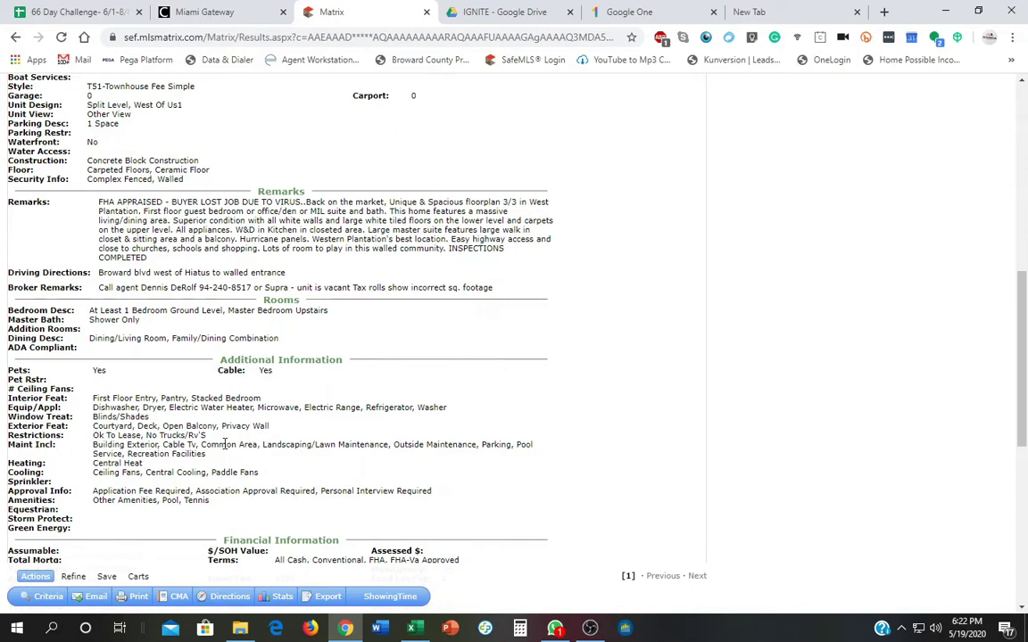
scroll(223, 448, down, 3)
scroll(227, 449, down, 3)
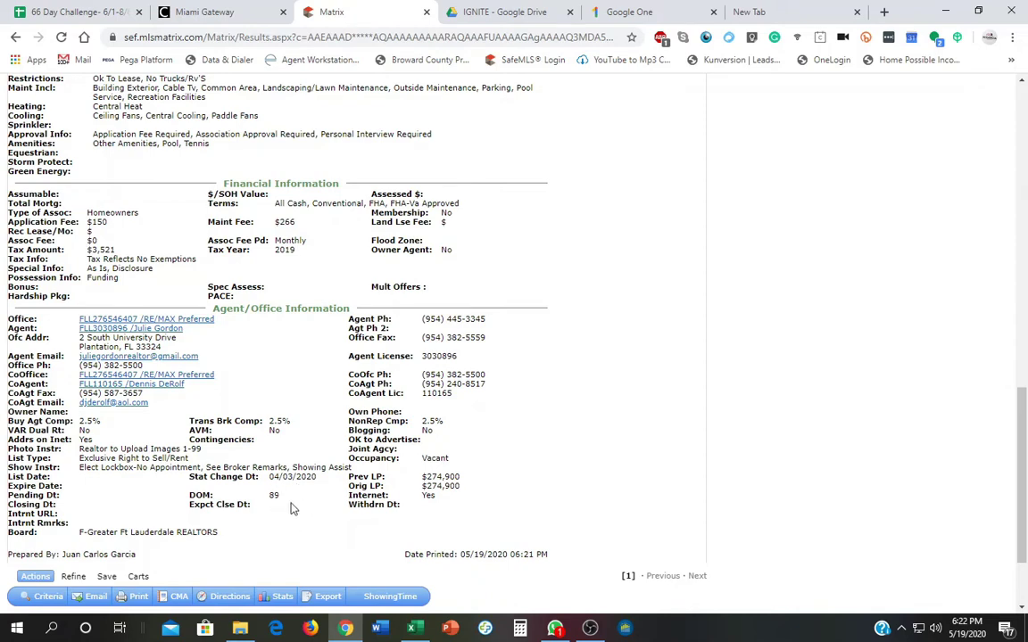
scroll(291, 509, up, 12)
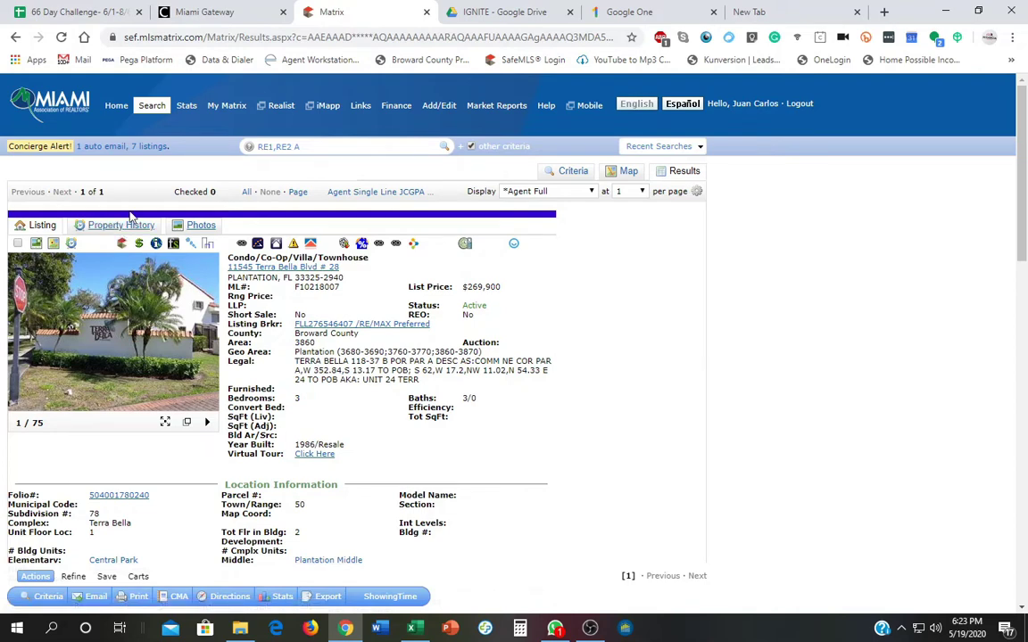
click(119, 225)
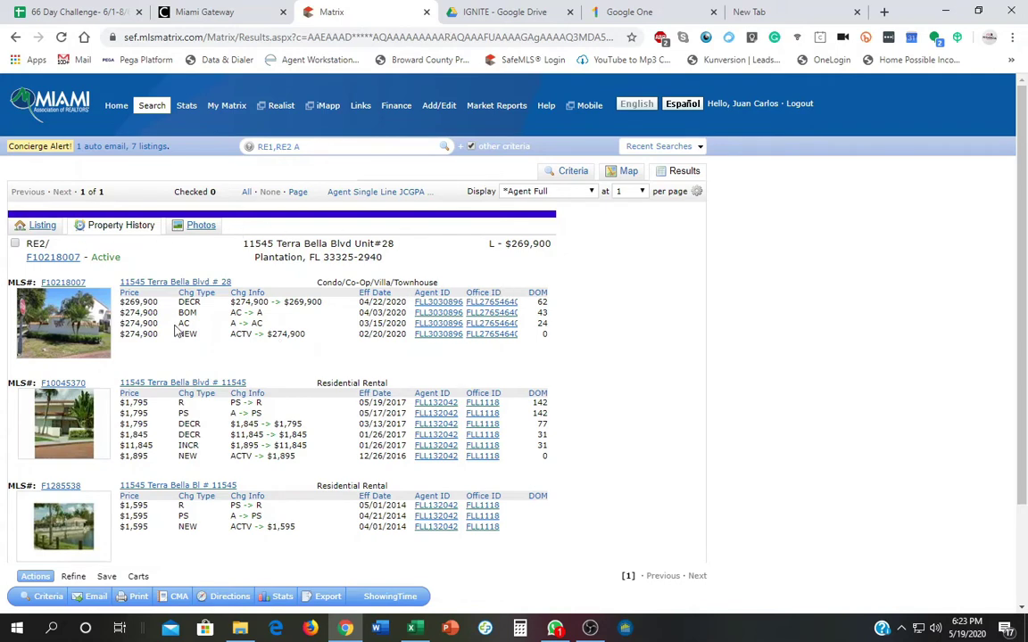
After reviewing the sale and rental history, go back through the listing to the search criteria form.
click(43, 228)
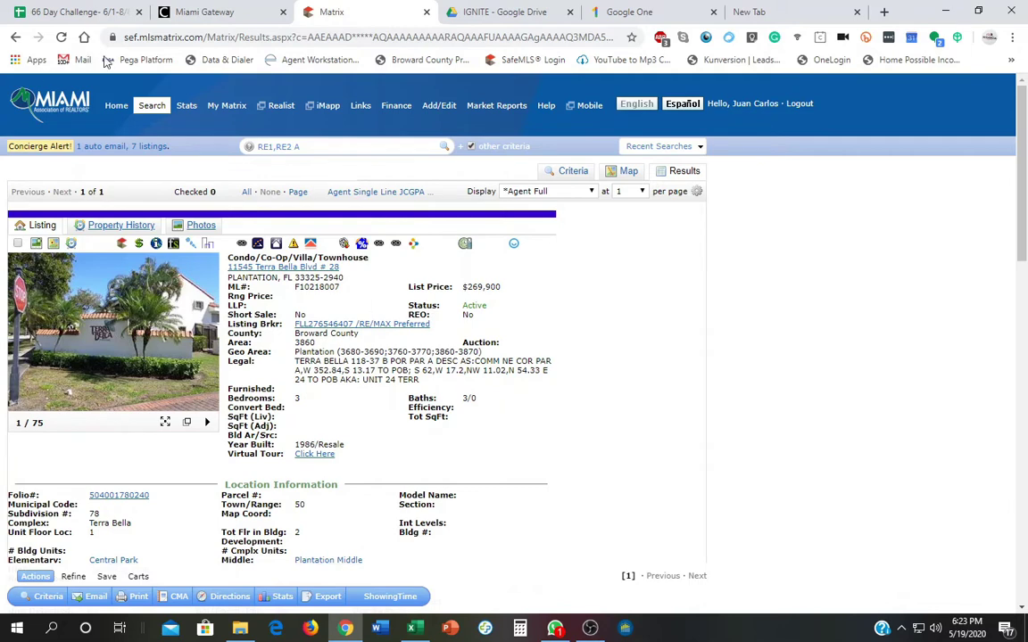
mouse_move(152, 105)
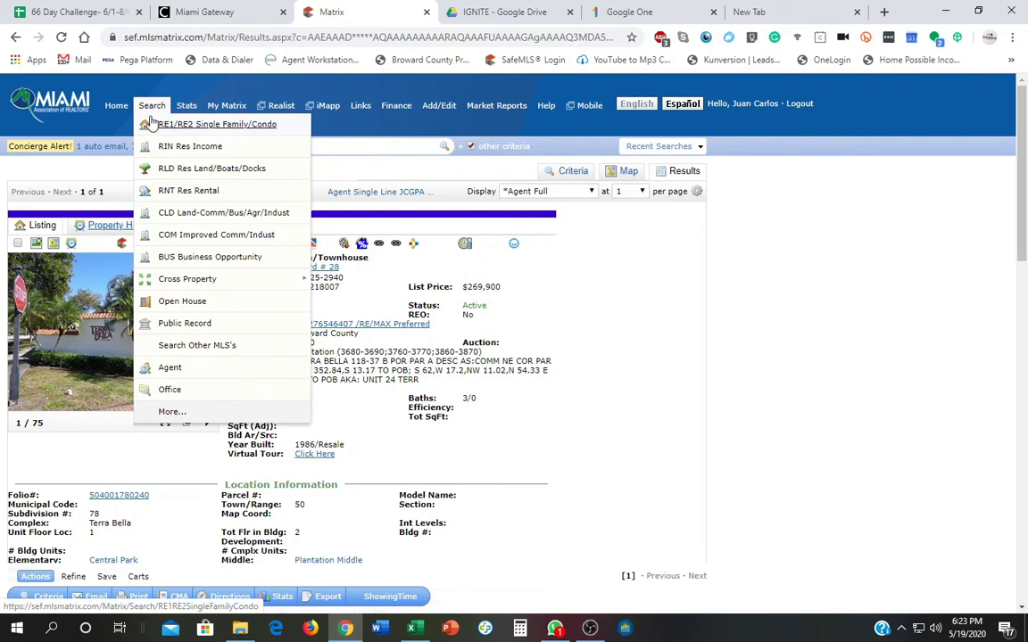
click(37, 598)
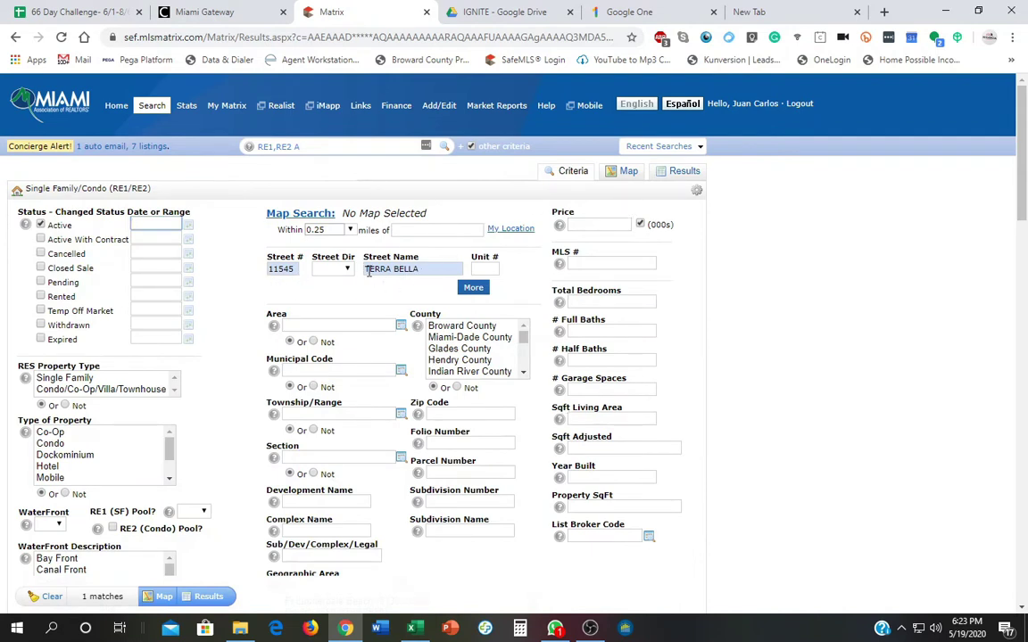
Show the search on a map centered on the Terra Bella community along W Broward Blvd.
click(624, 173)
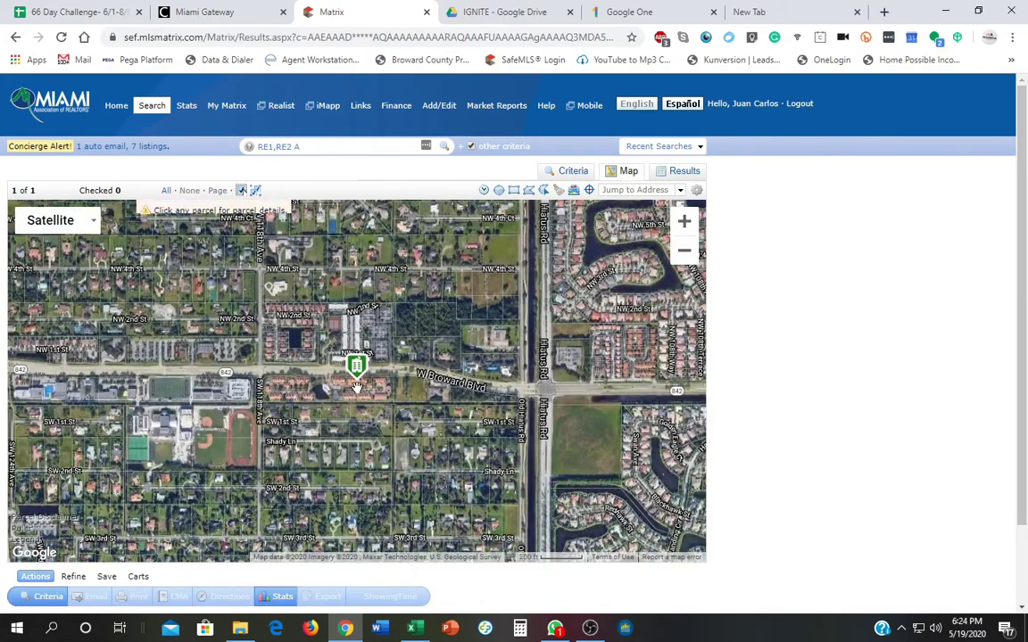
scroll(355, 387, up, 1)
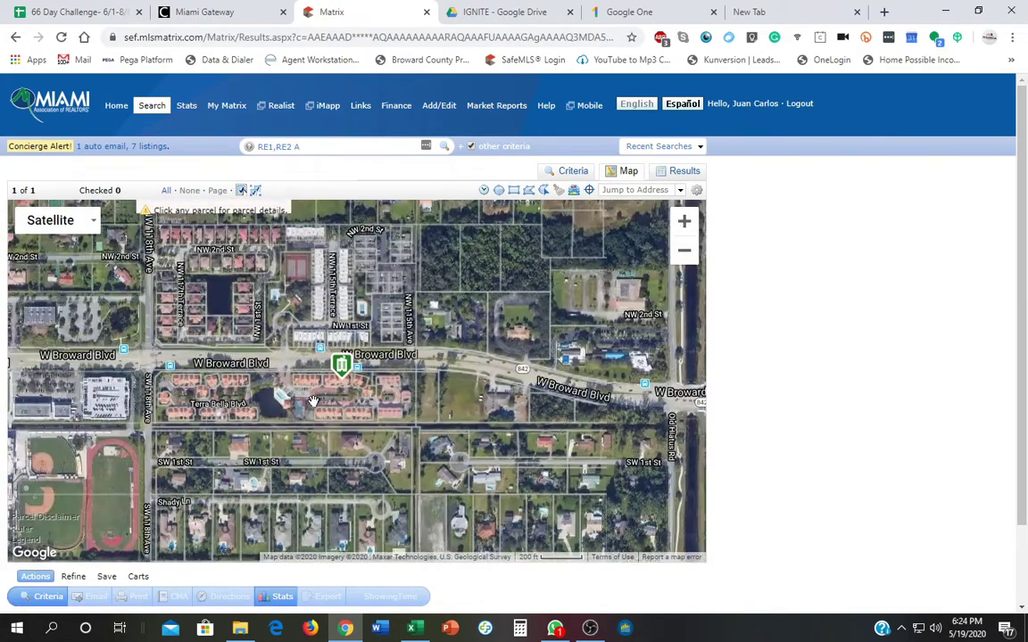
drag(282, 365, 349, 369)
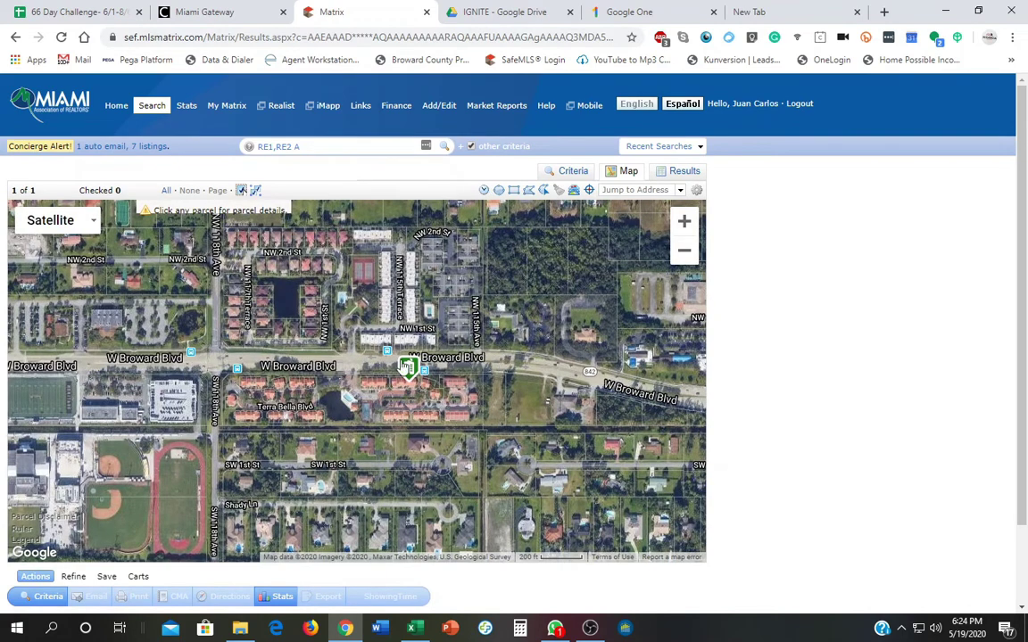
Draw a rectangular search area around the Terra Bella complex and apply it to the criteria.
click(528, 190)
click(215, 364)
click(215, 427)
click(490, 427)
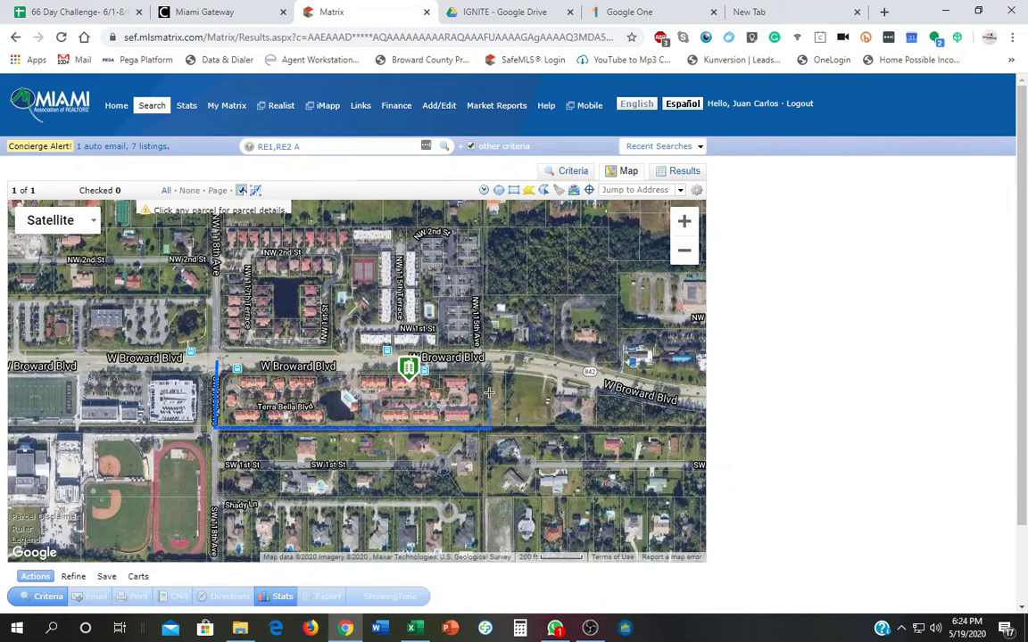
click(489, 361)
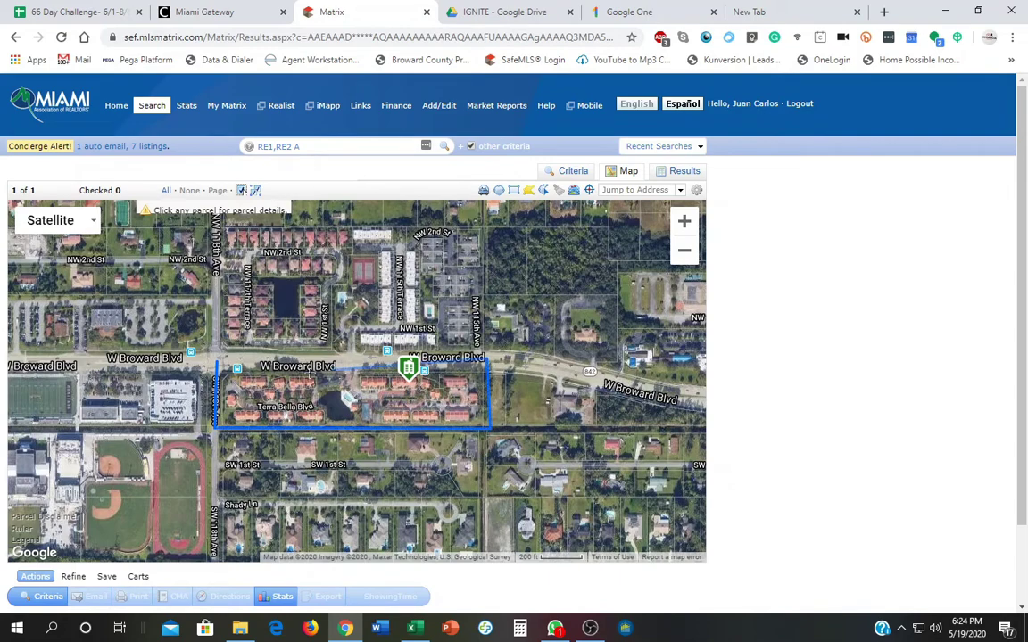
click(217, 365)
click(218, 365)
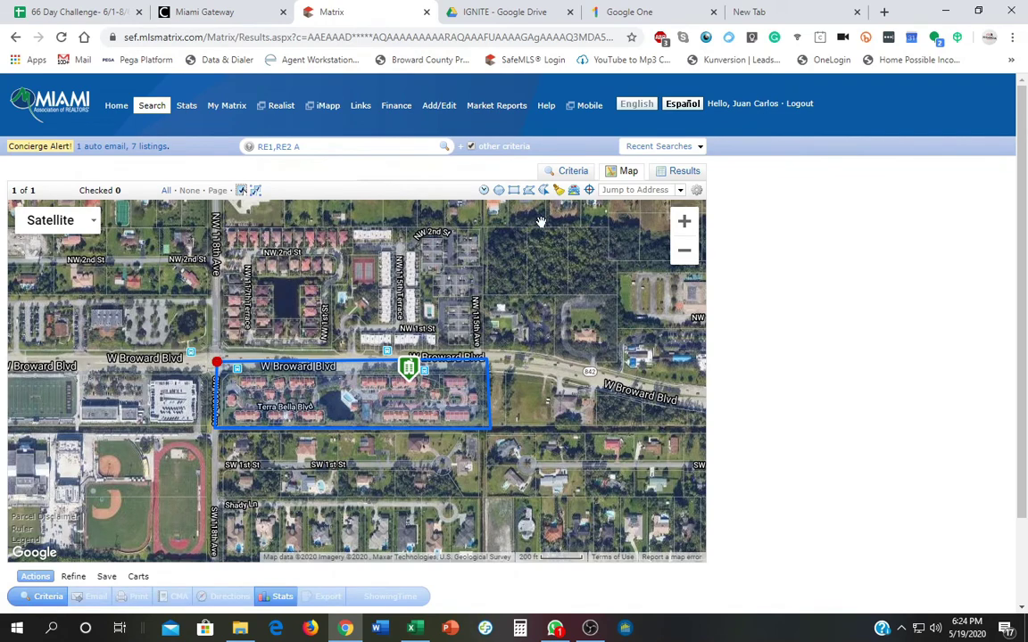
click(575, 171)
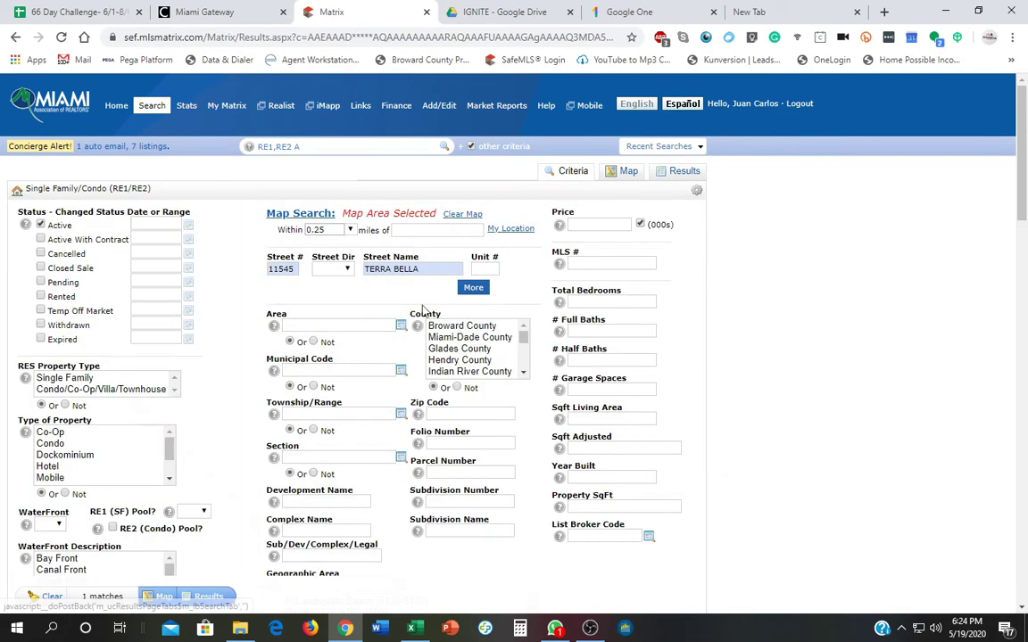
drag(423, 268, 265, 272)
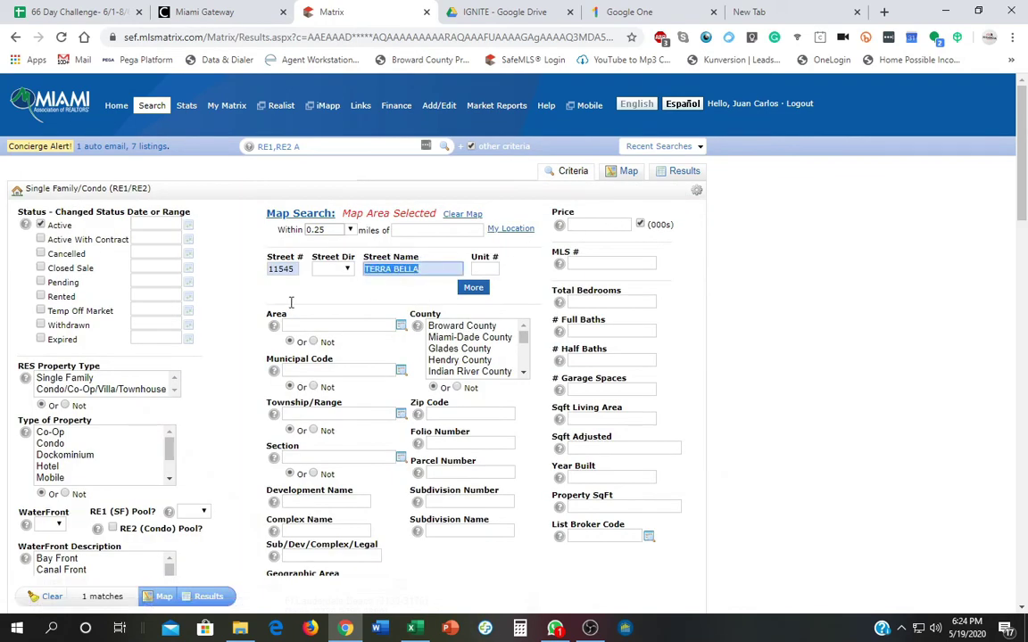
key(Delete)
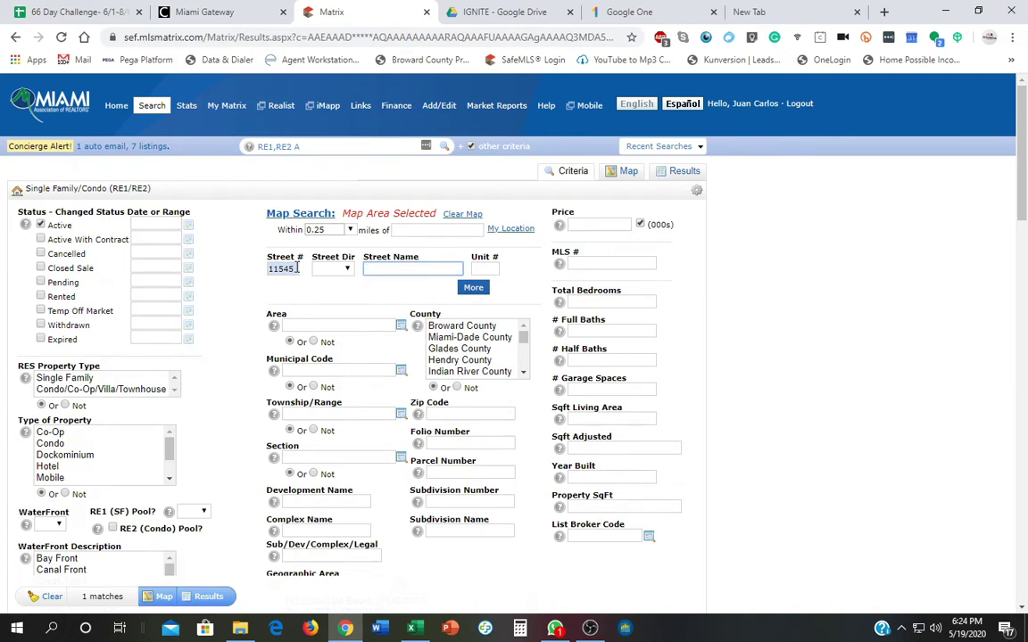
drag(295, 269, 238, 276)
key(Delete)
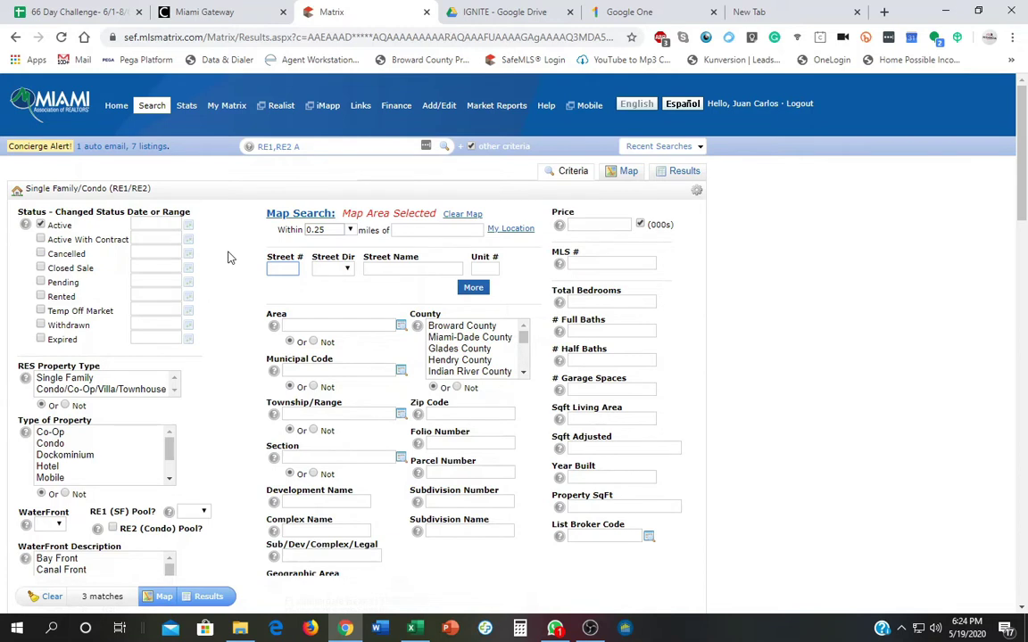
Replace Active with Closed Sale (0-180 days) and require 3 total bedrooms.
click(40, 225)
click(40, 267)
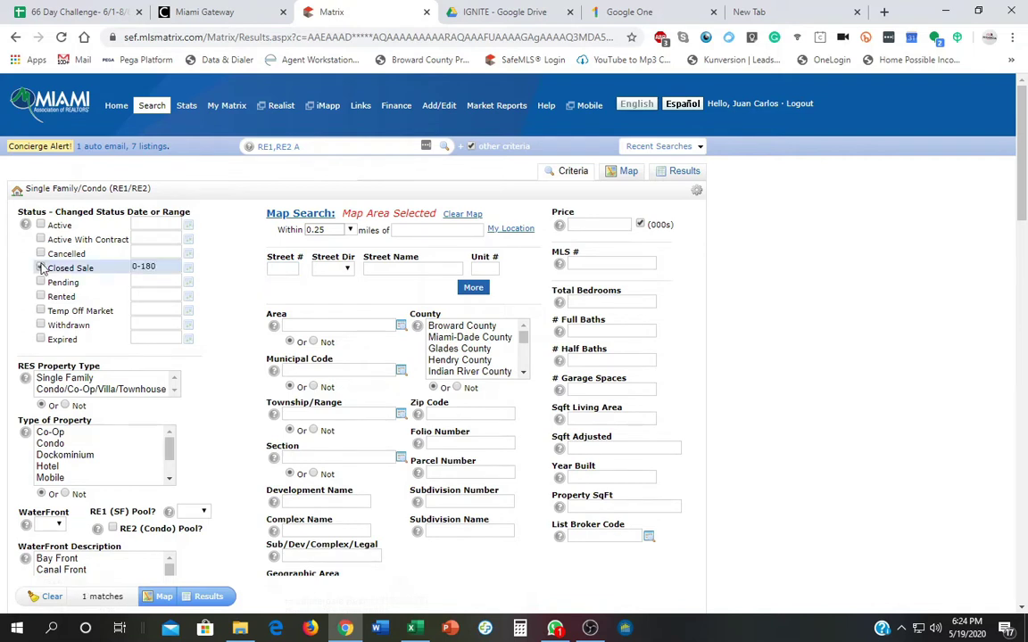
click(603, 303)
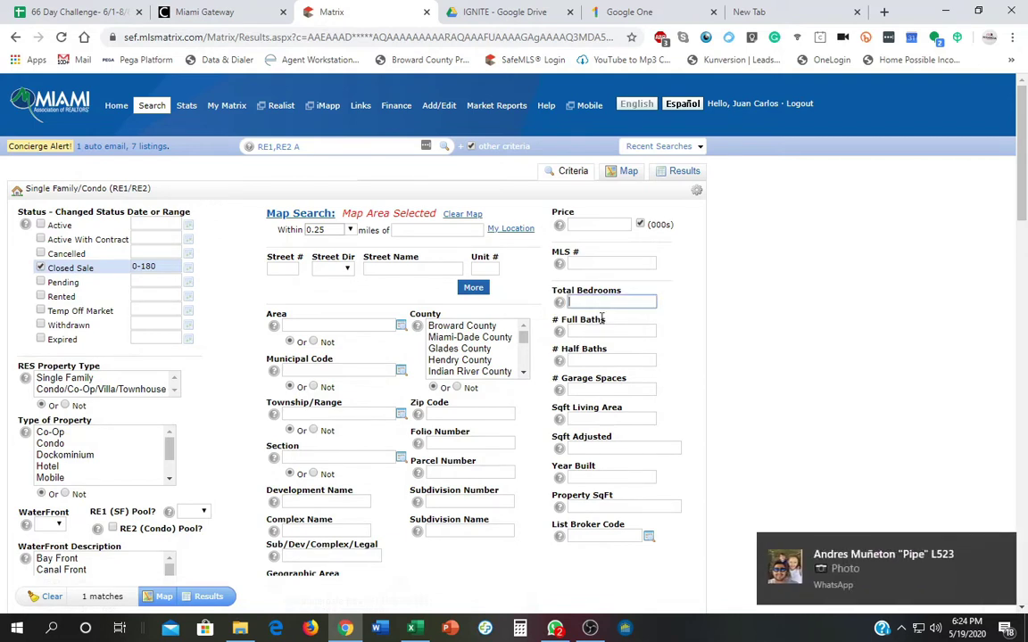
text(3)
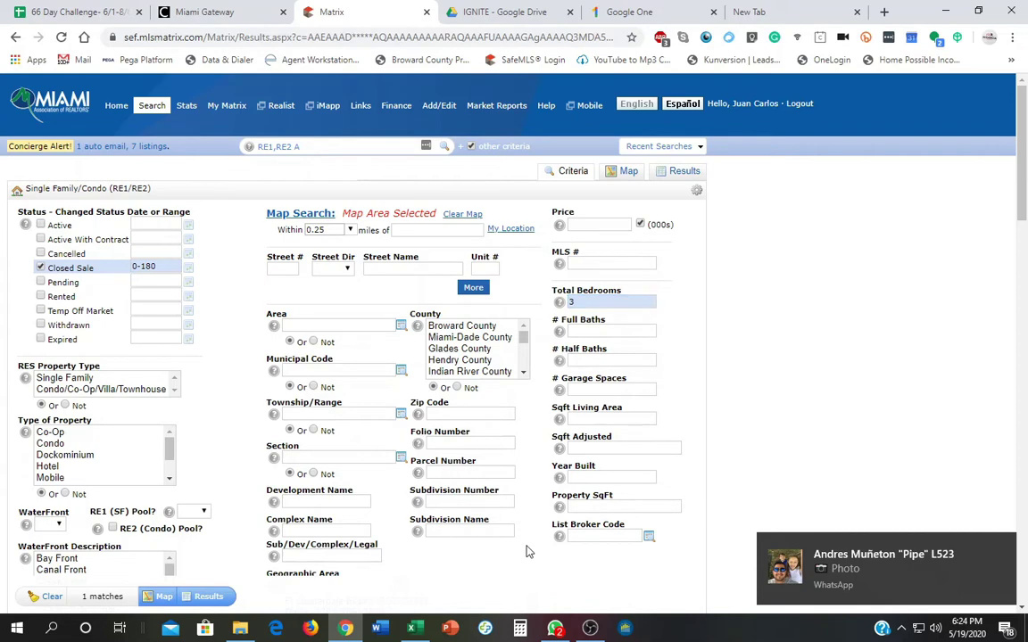
scroll(130, 566, down, 1)
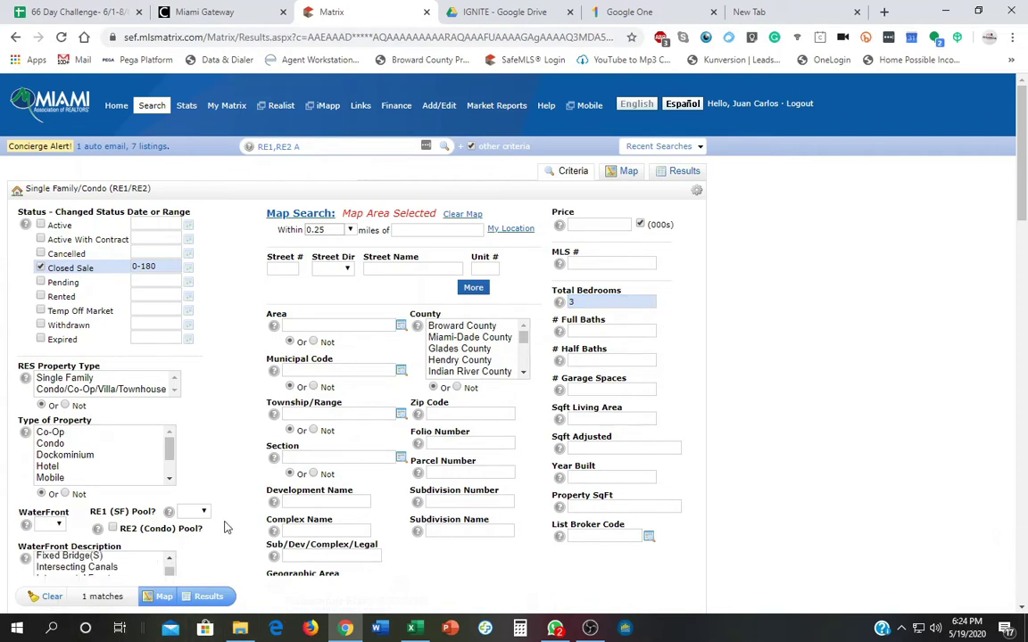
scroll(232, 518, down, 1)
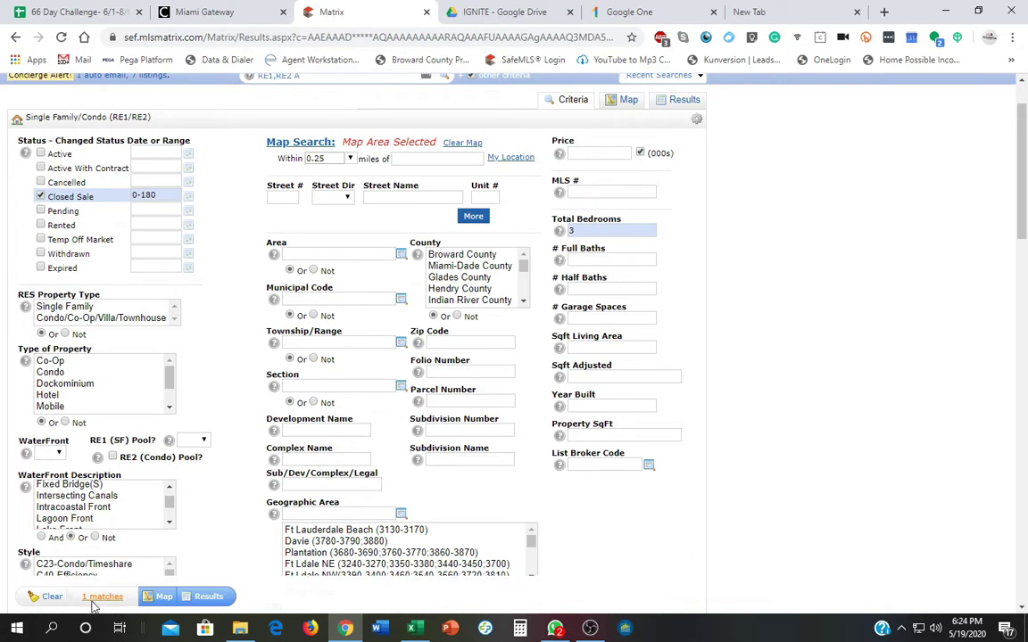
click(208, 597)
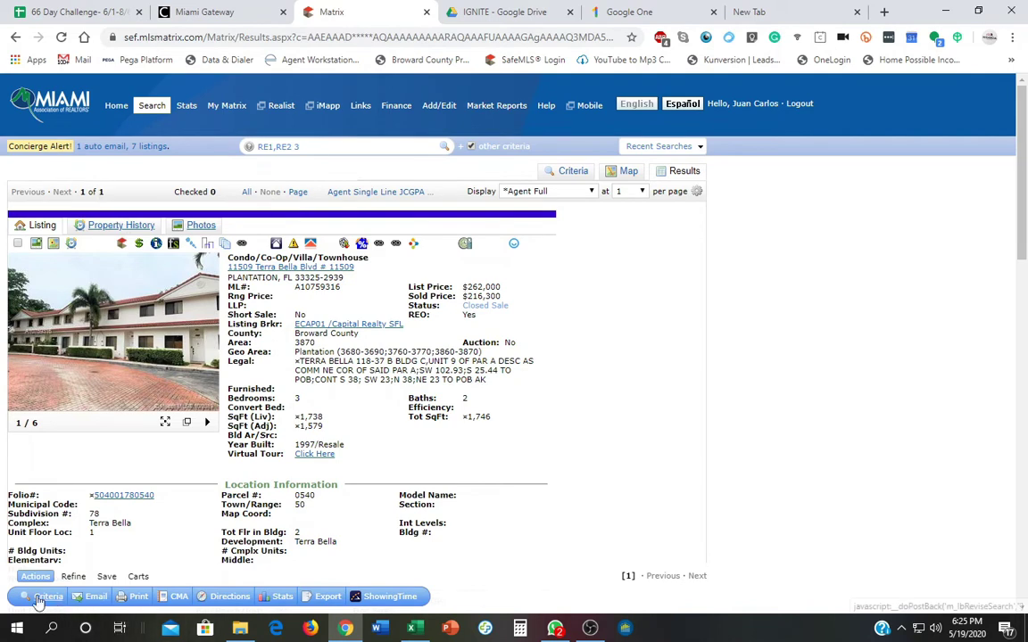
click(45, 598)
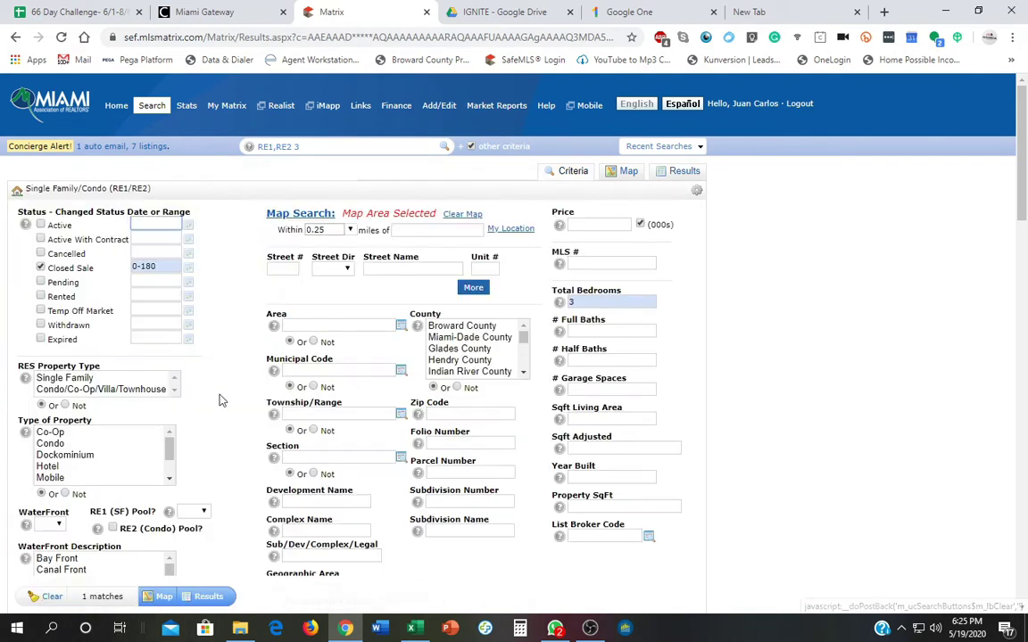
Widen the closed-sale range to 0-365 days, remove the 3-bedroom filter, and list the 2 matches.
double_click(144, 268)
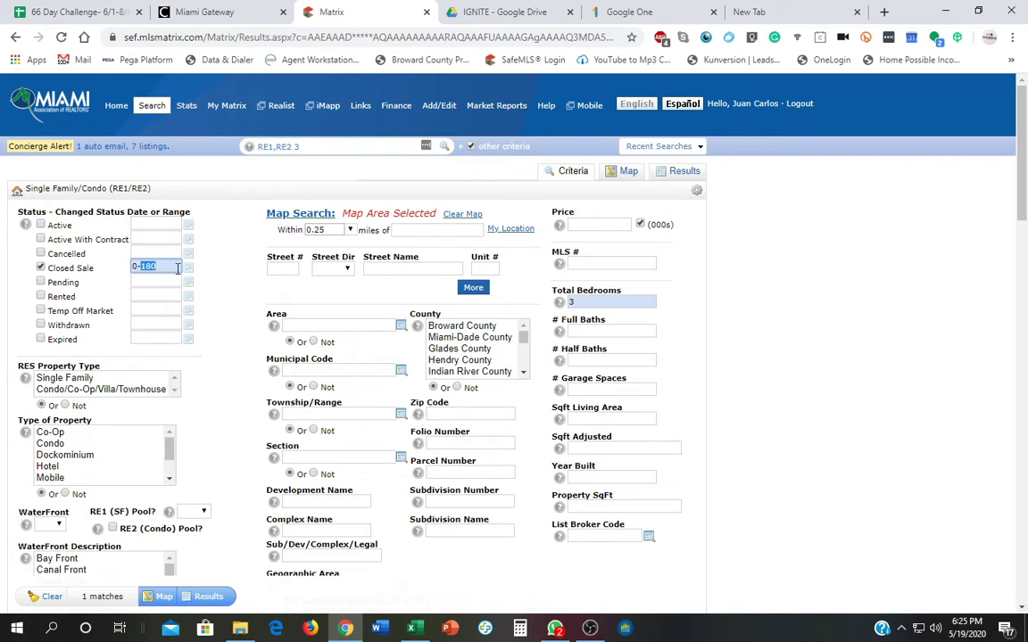
text(365)
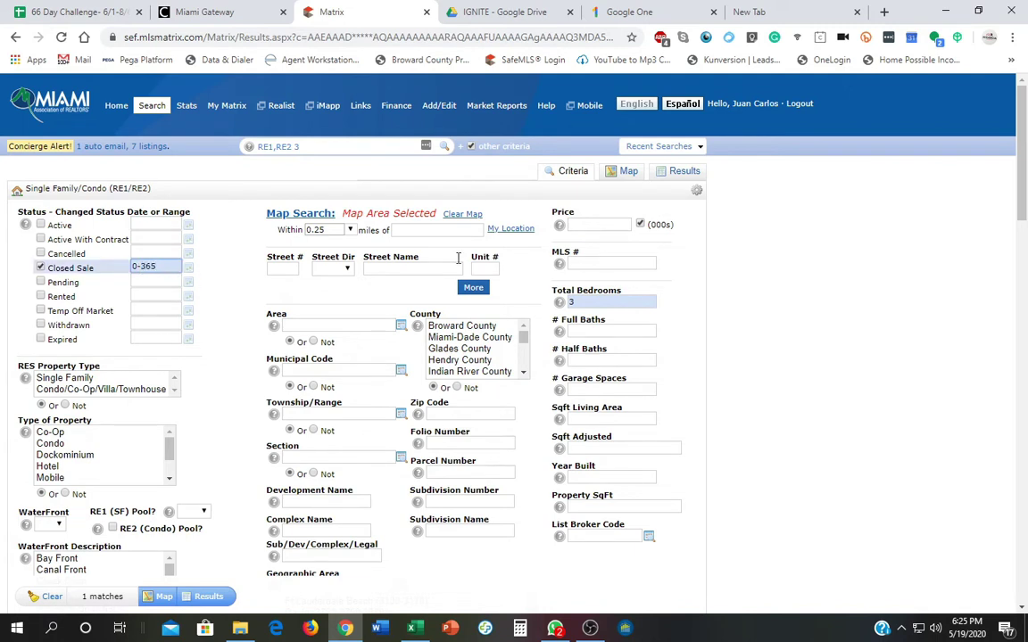
click(207, 305)
click(577, 302)
key(BackSpace)
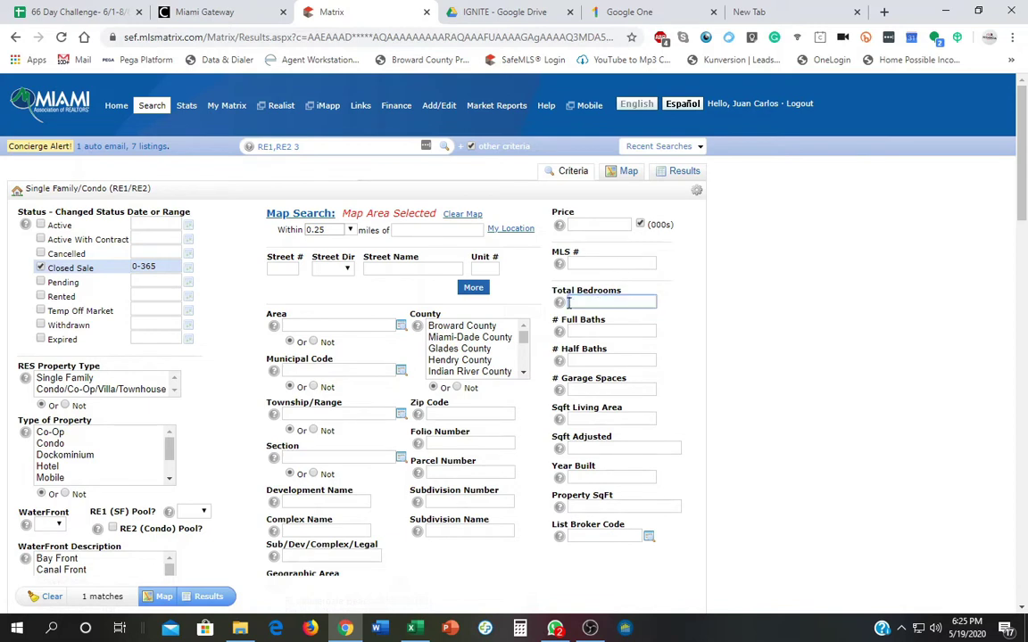
click(226, 453)
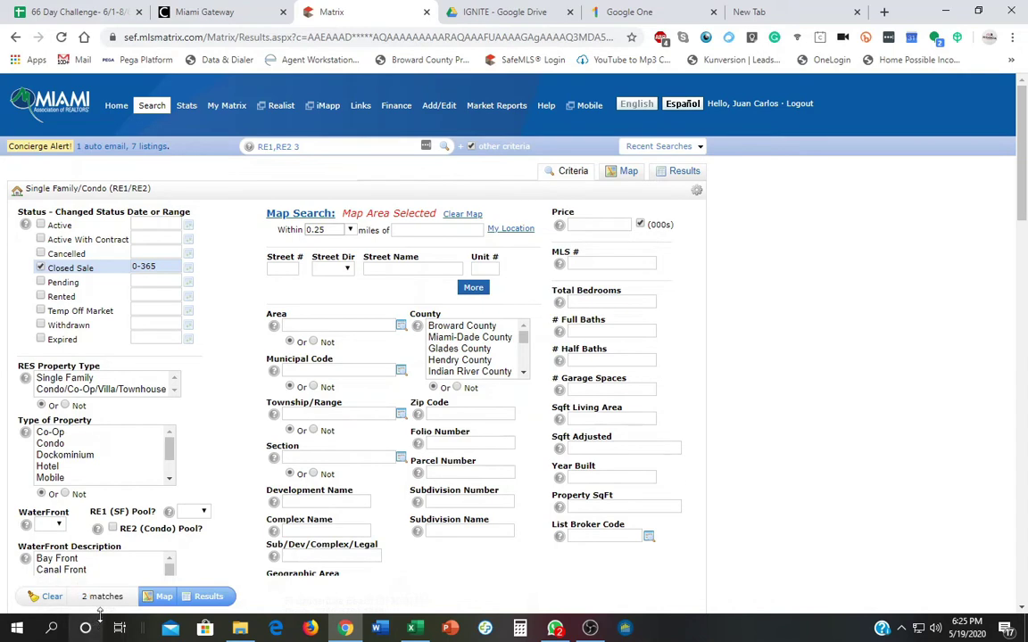
click(208, 597)
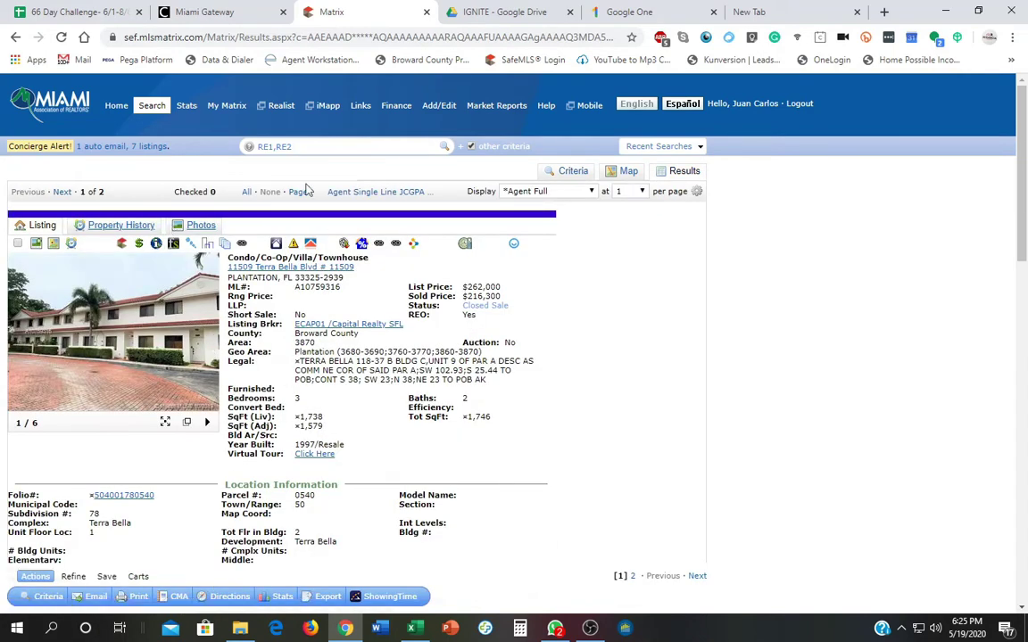
click(516, 189)
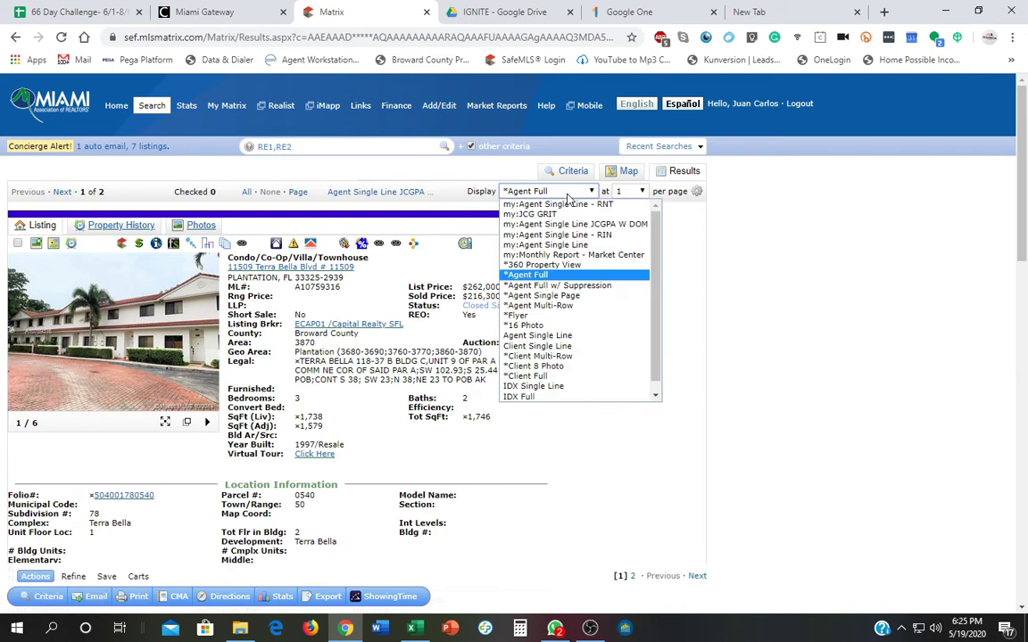
click(641, 223)
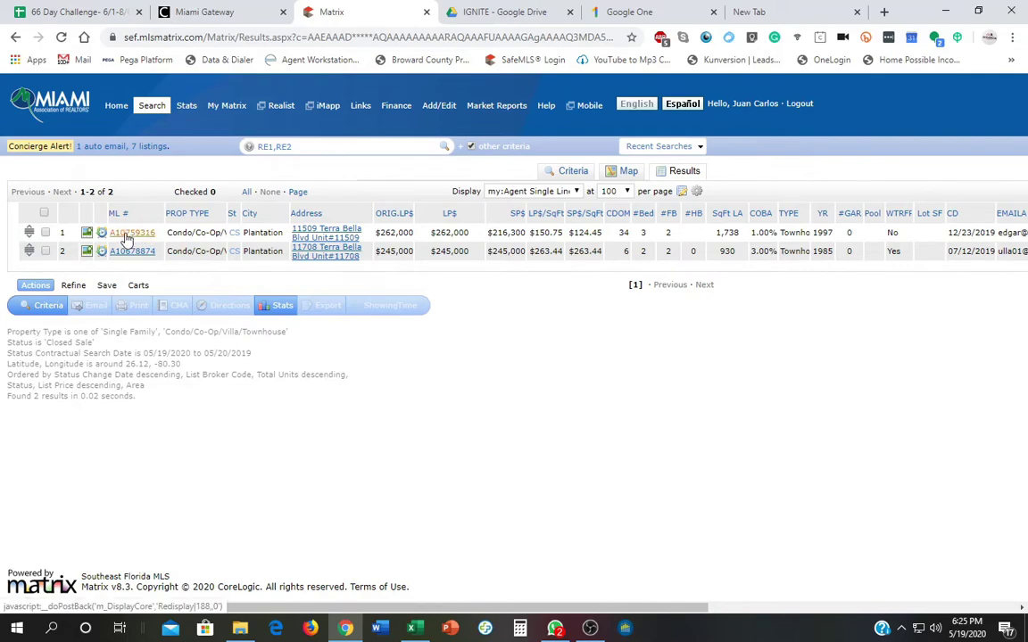
click(125, 232)
scroll(428, 386, down, 10)
scroll(428, 386, down, 5)
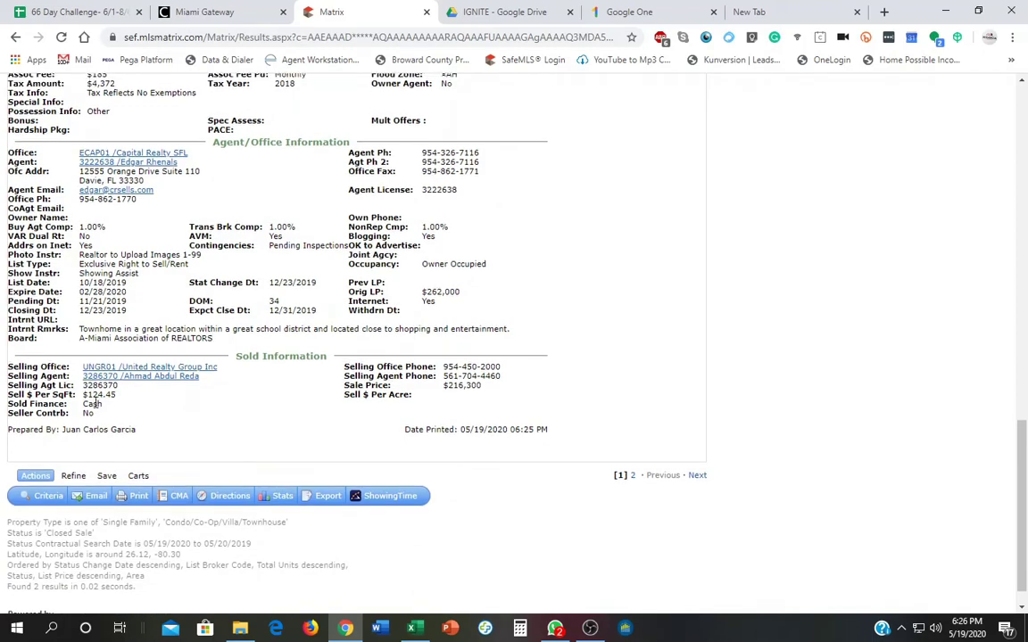
scroll(101, 399, up, 15)
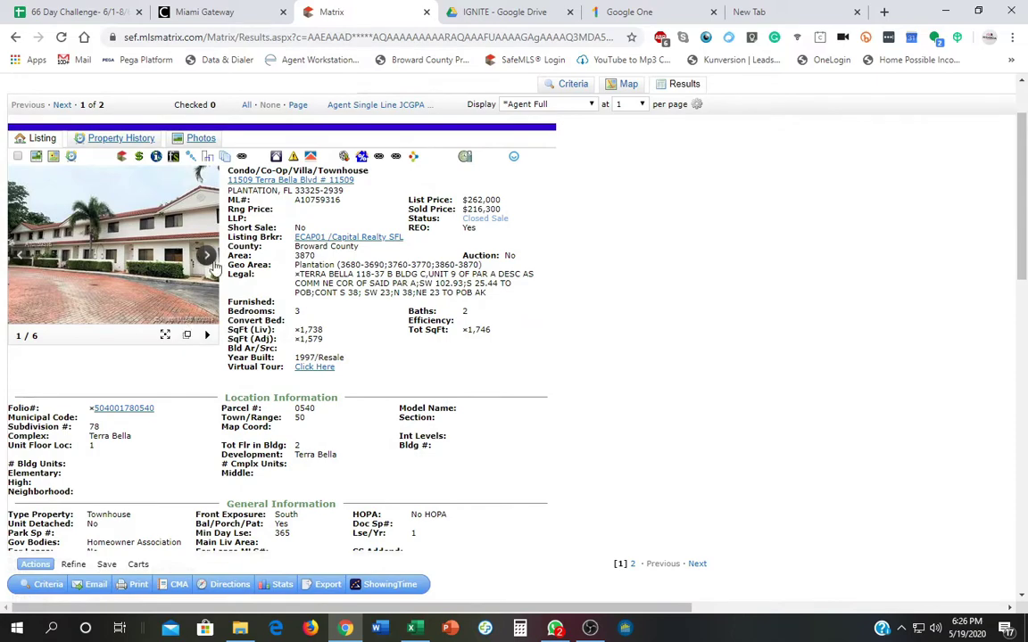
click(165, 335)
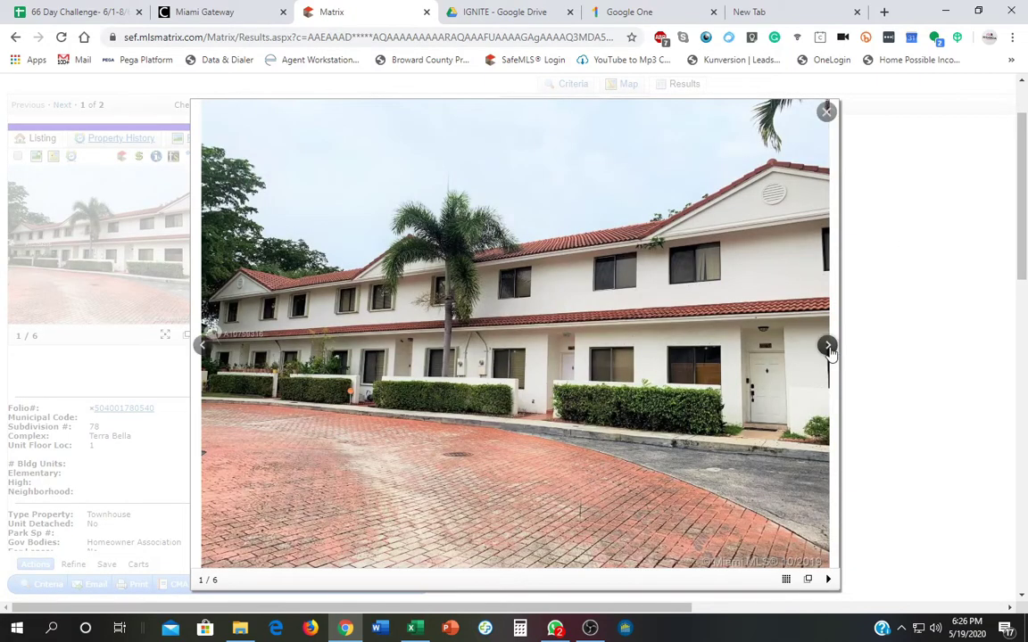
click(830, 349)
click(829, 349)
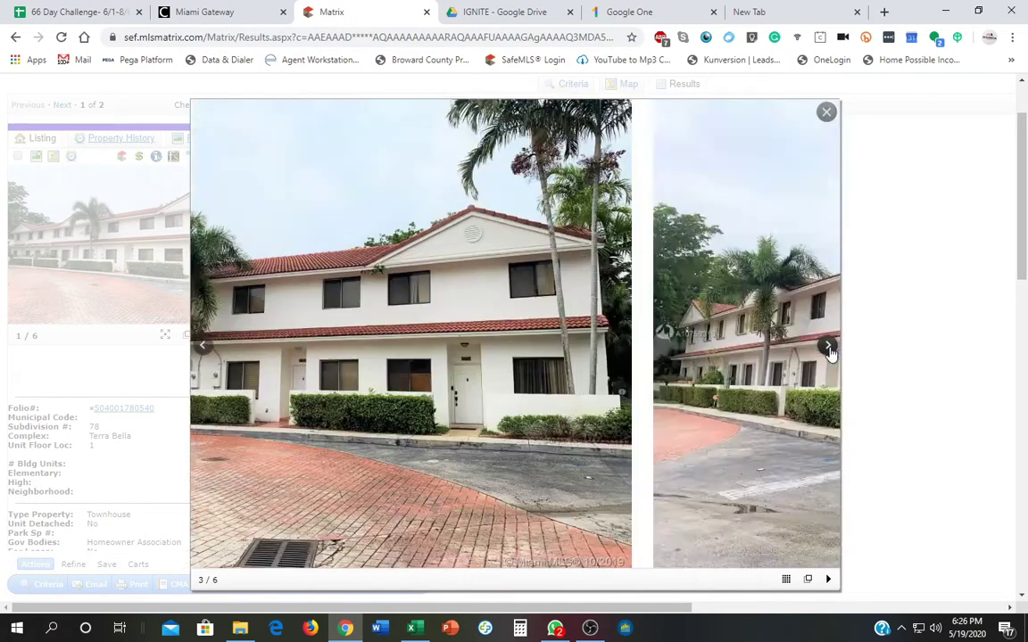
click(829, 349)
click(830, 349)
click(829, 349)
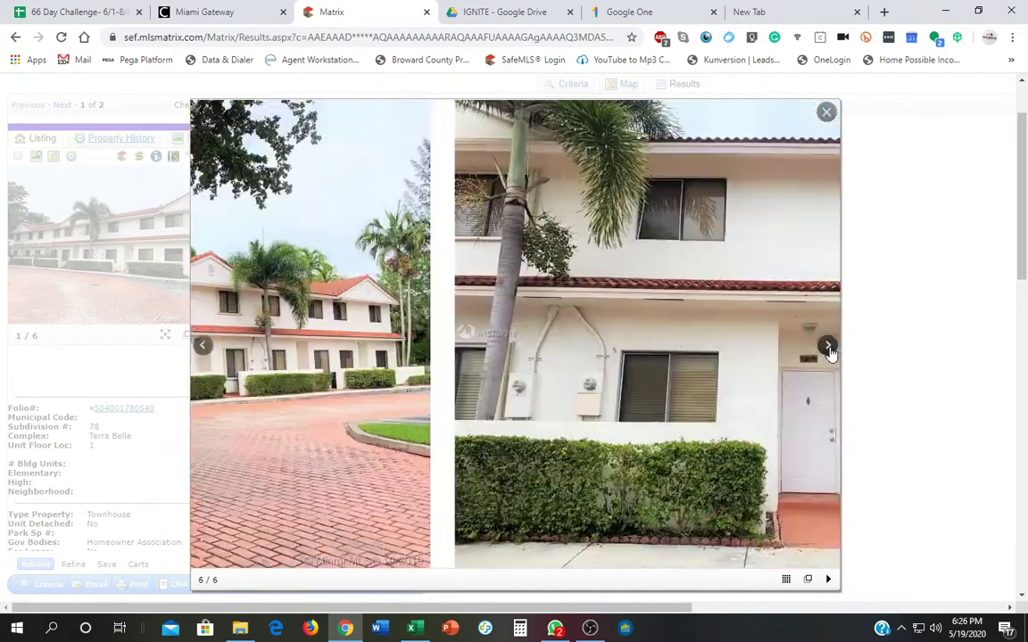
click(830, 349)
click(830, 348)
click(830, 349)
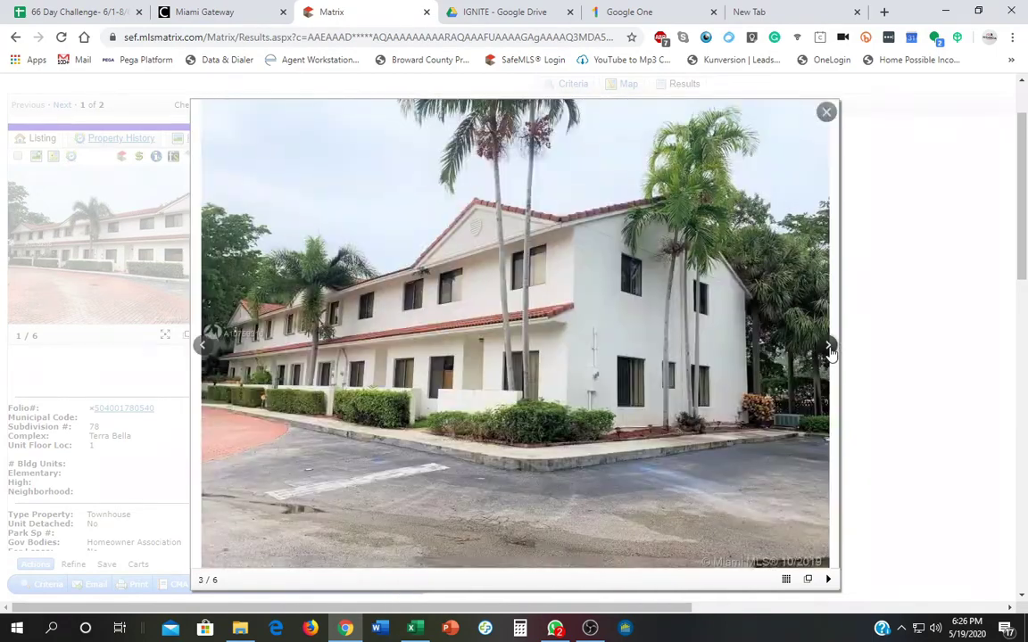
click(830, 349)
click(830, 348)
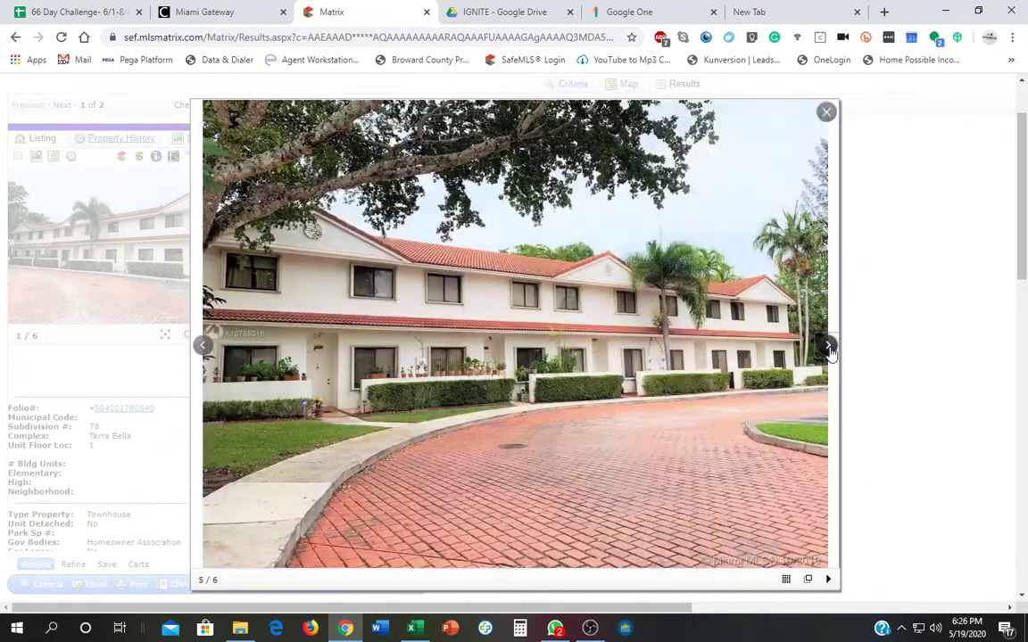
click(830, 349)
Close the photo gallery and read the listing's general information and remarks, returning to the top.
click(826, 111)
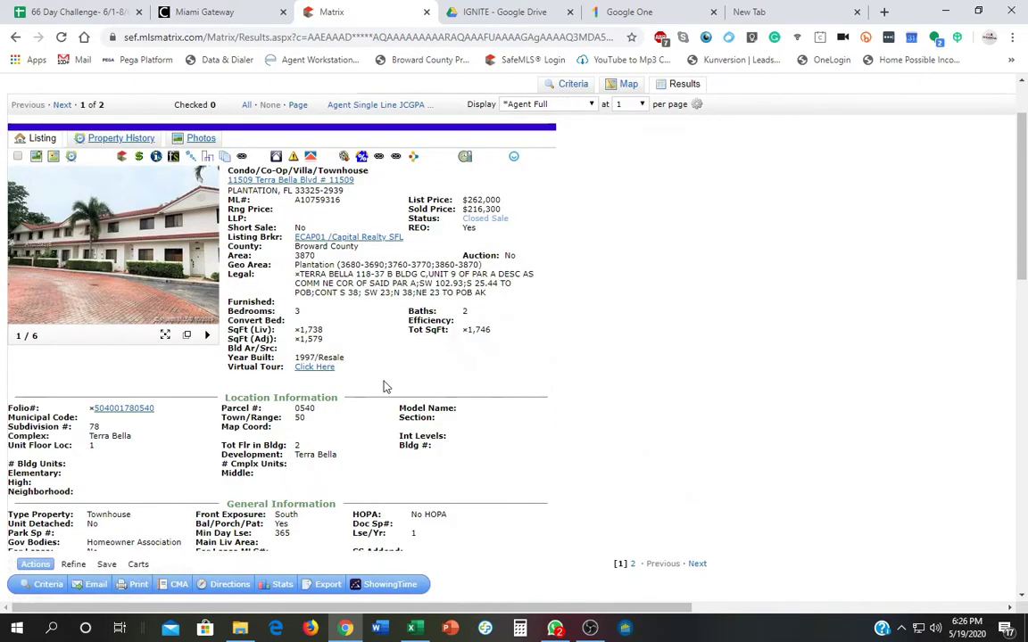
scroll(383, 386, down, 3)
scroll(383, 386, down, 1)
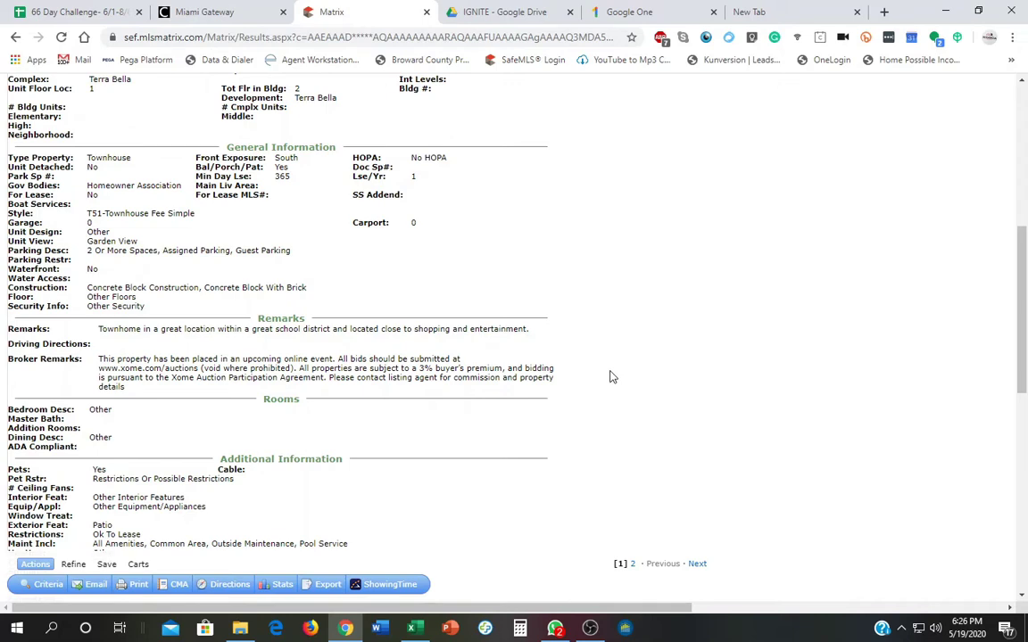
scroll(610, 377, up, 5)
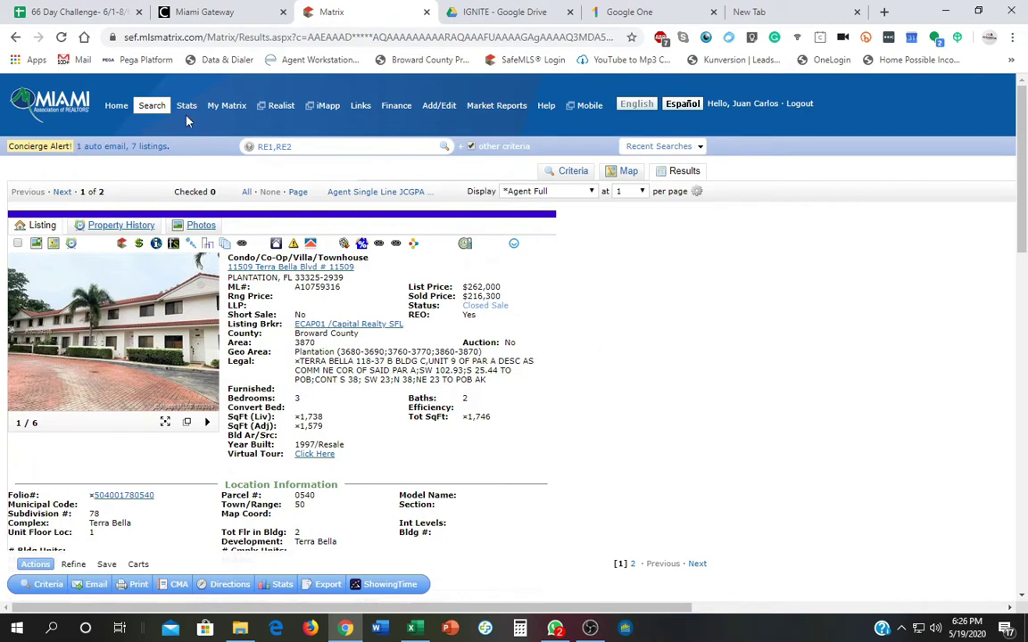
Start an RNT Res Rental search and define it on the map.
mouse_move(147, 112)
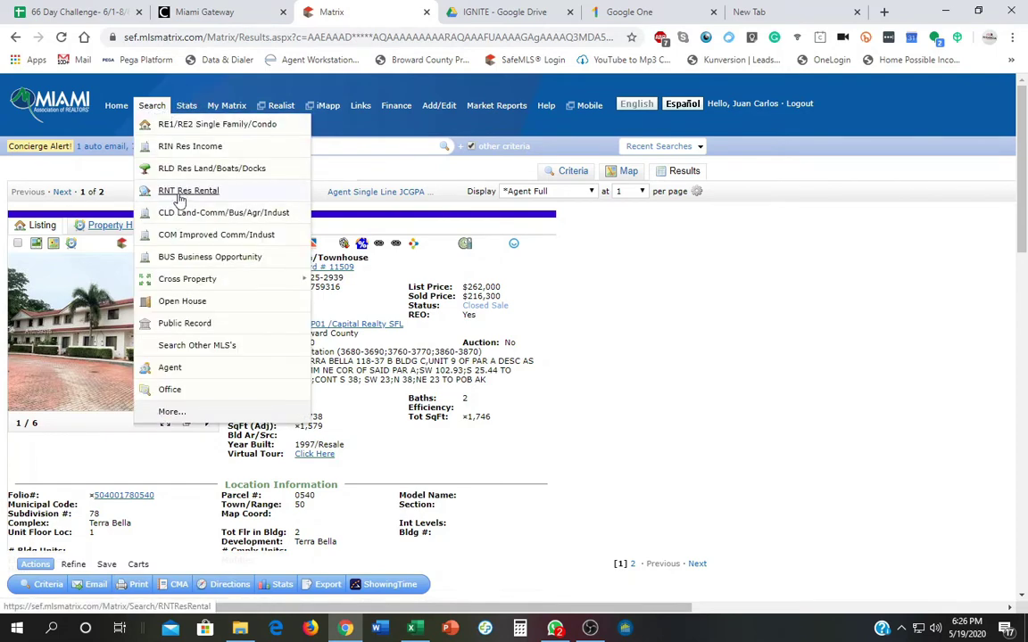
click(174, 190)
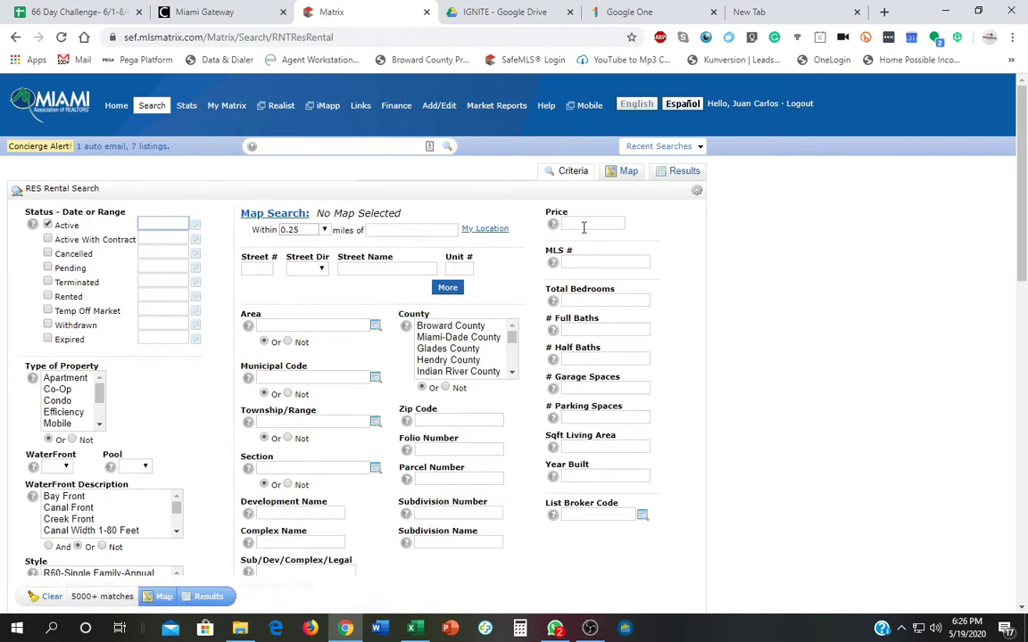
click(627, 177)
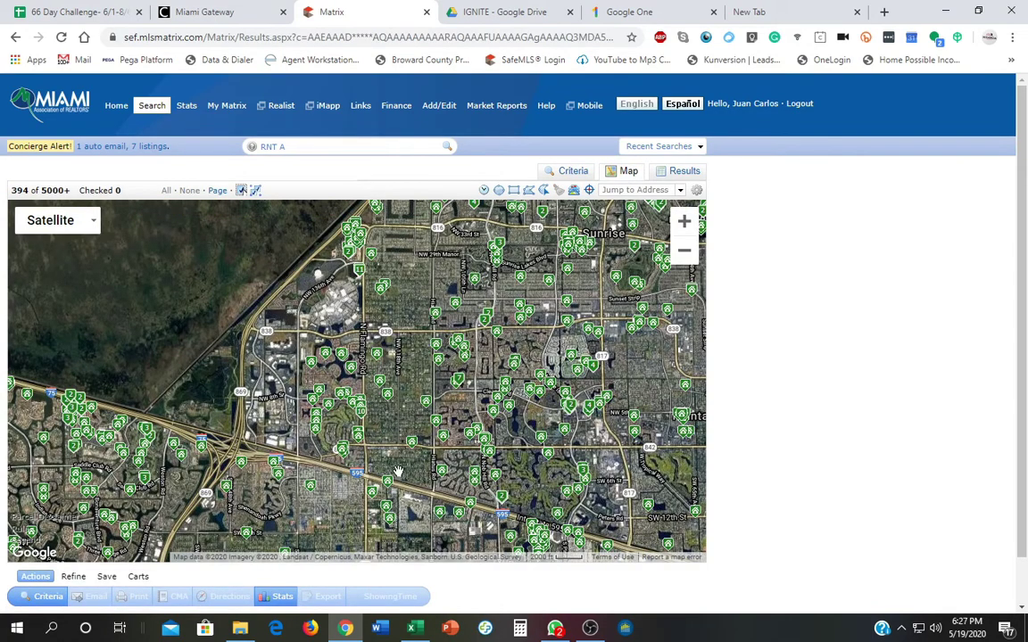
Zoom to the Terra Bella complex, draw a polygon search area around it, then return to Criteria.
scroll(402, 469, up, 4)
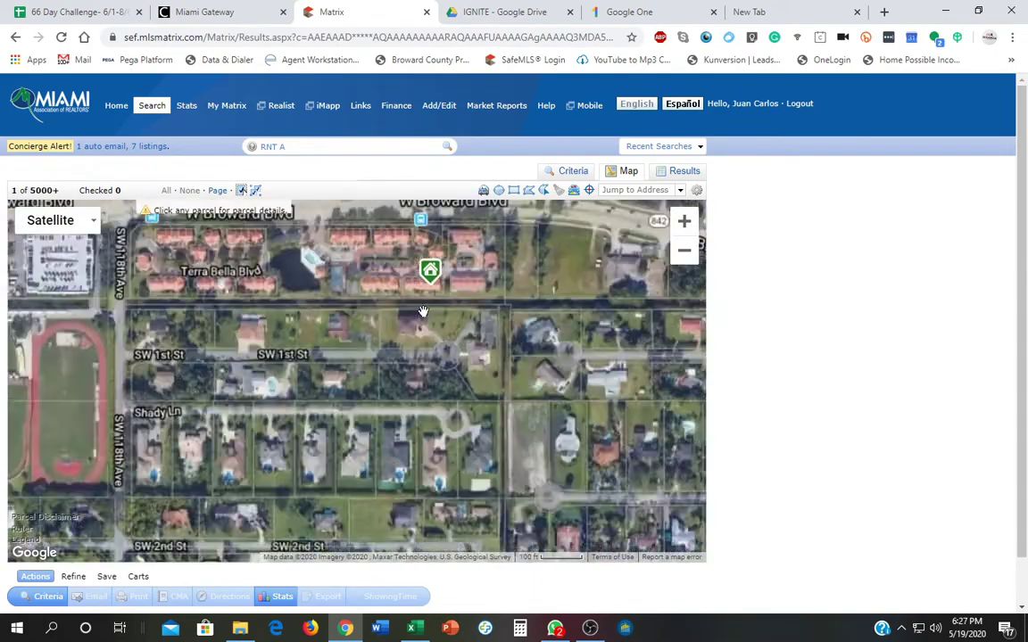
scroll(433, 323, up, 1)
drag(432, 323, 481, 422)
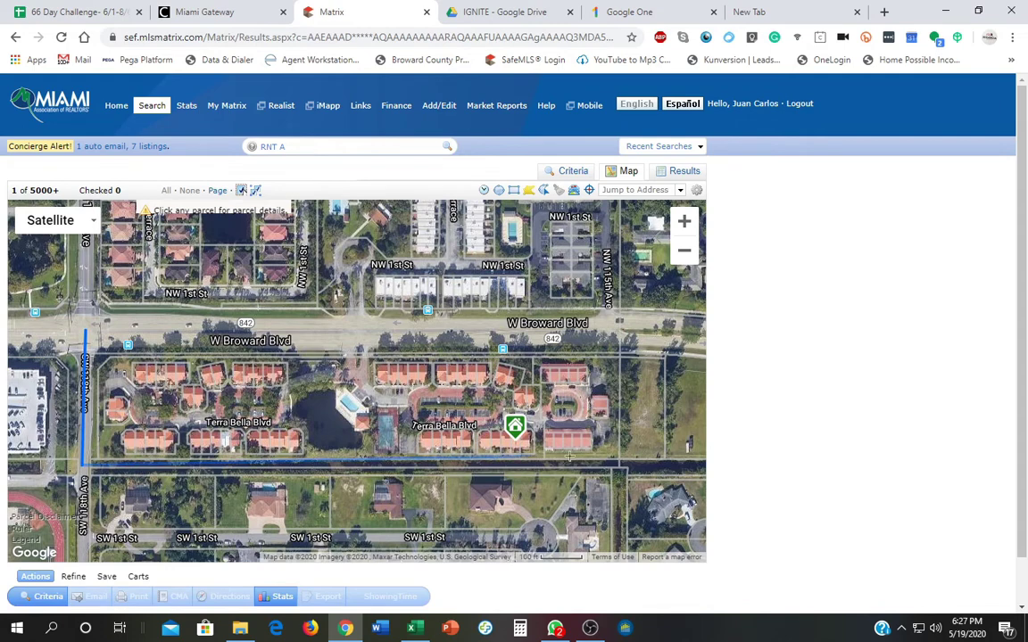
click(621, 459)
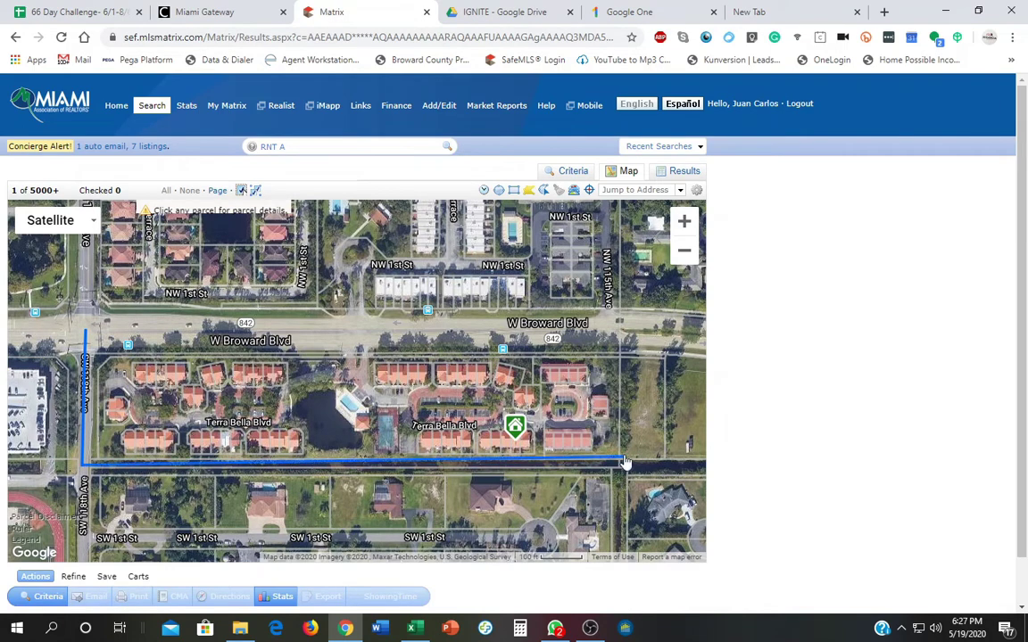
click(620, 332)
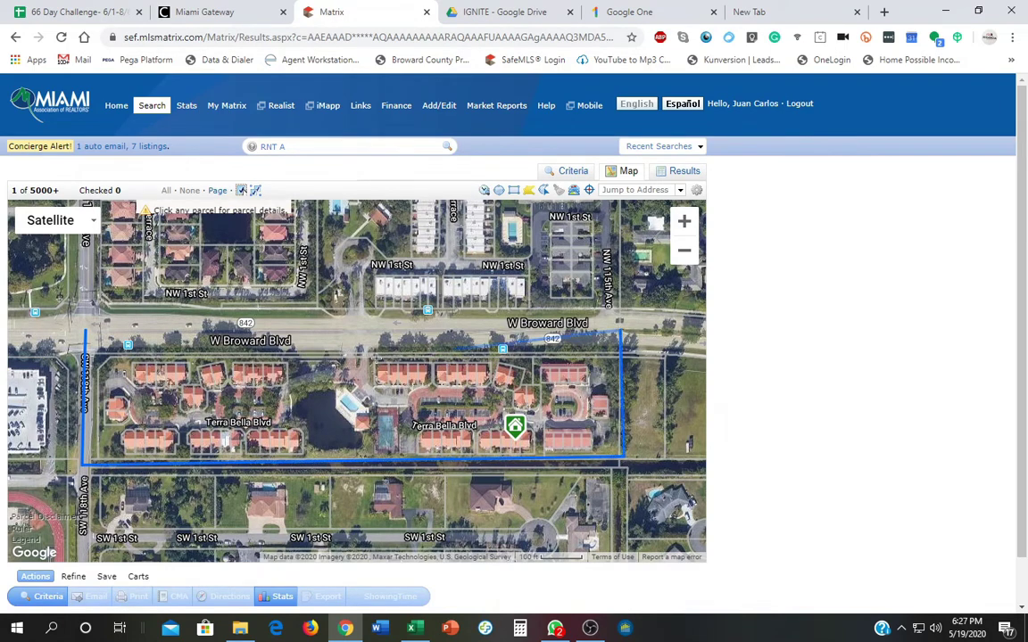
click(90, 334)
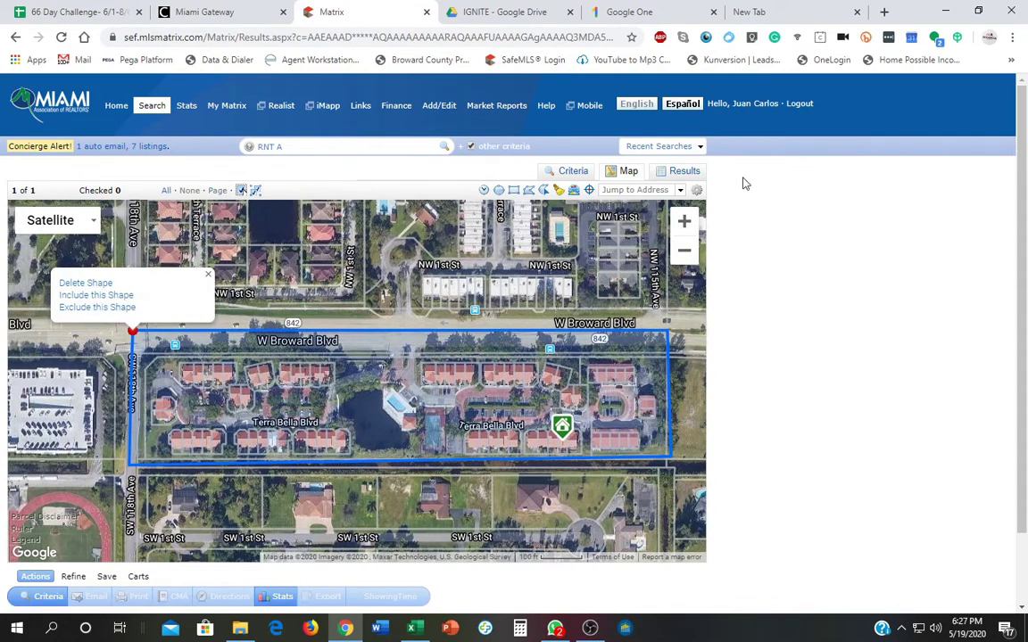
click(572, 174)
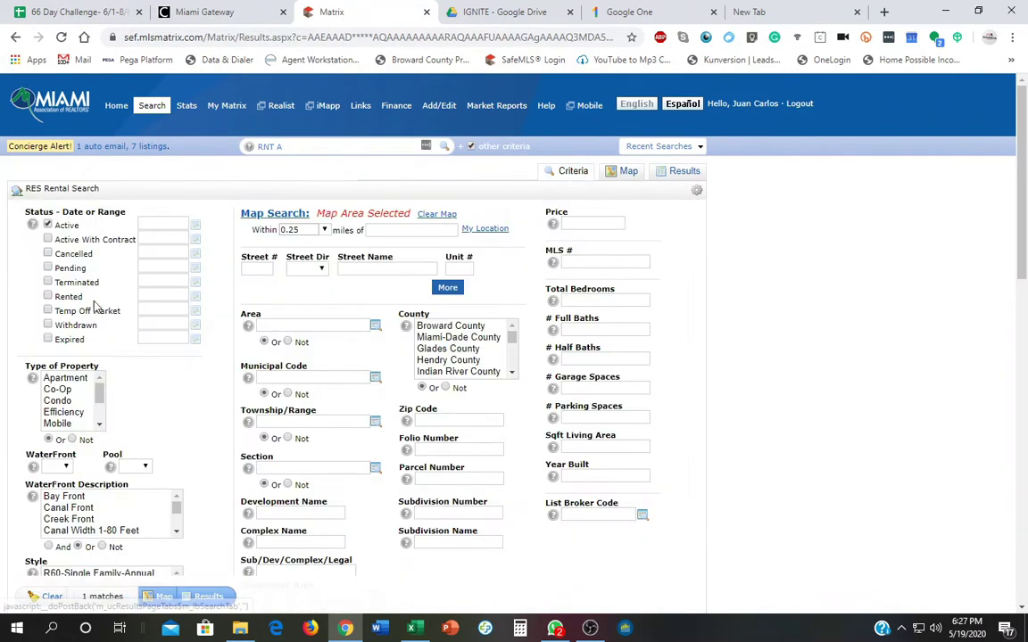
Include Rented (0-180 days) status and list the 3 Terra Bella rentals: $1,825, $1,950, $1,700.
click(47, 298)
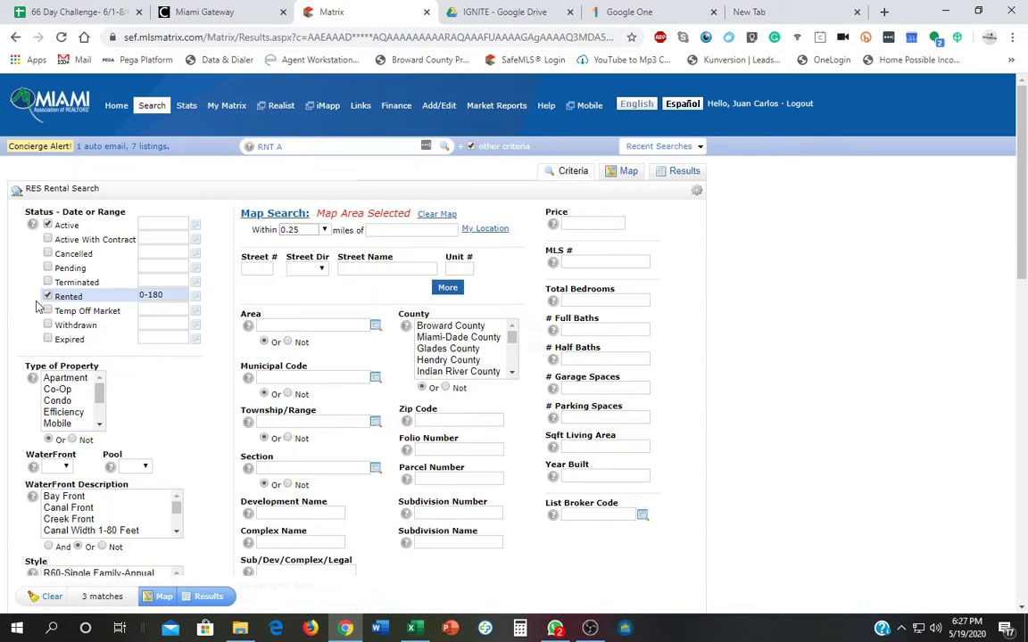
mouse_move(149, 312)
click(214, 596)
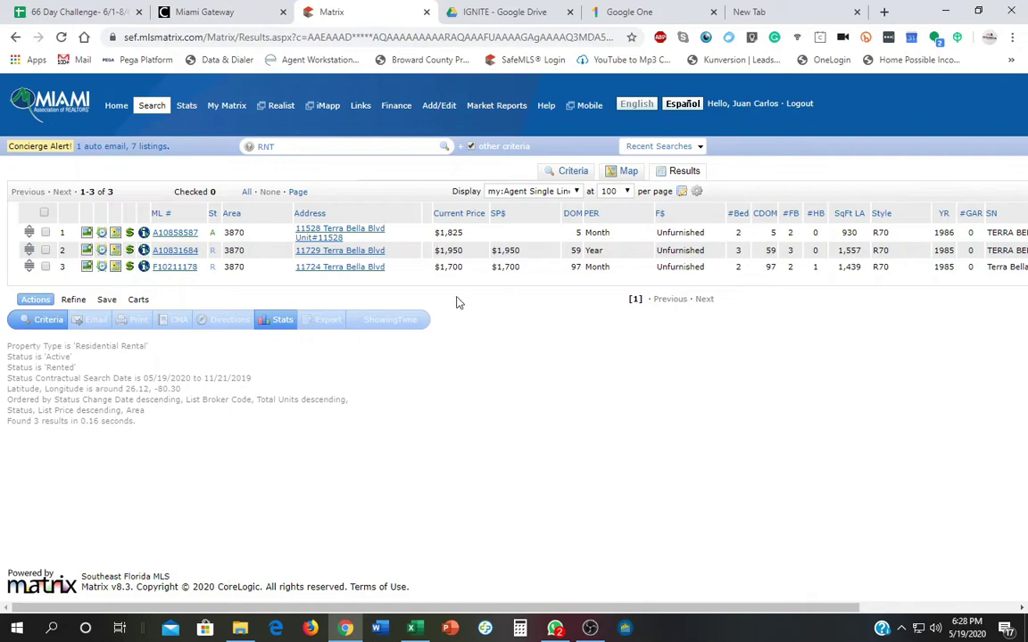
click(87, 253)
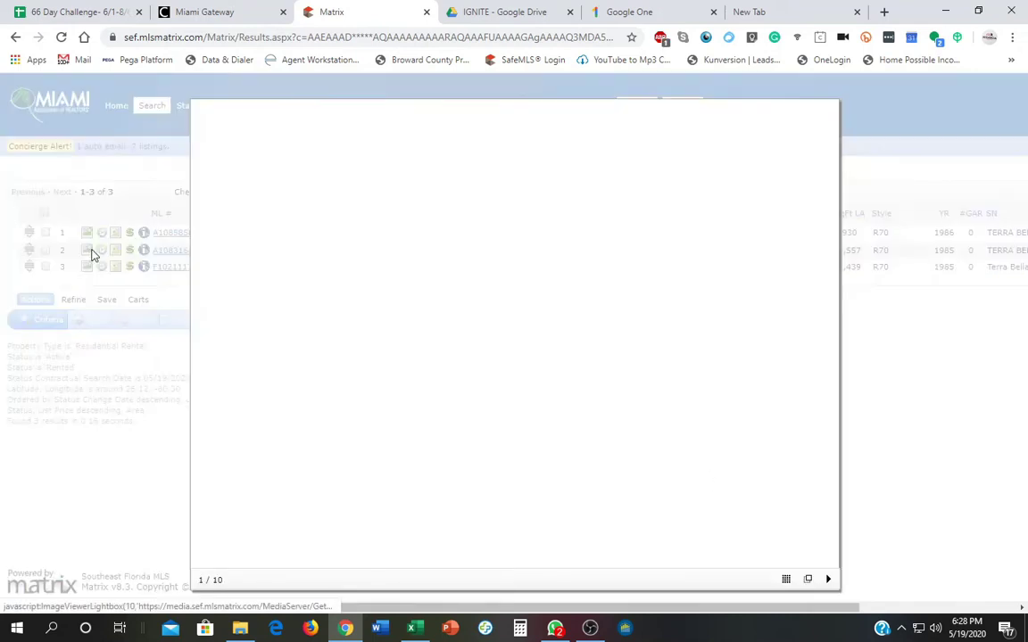
click(825, 347)
click(825, 347)
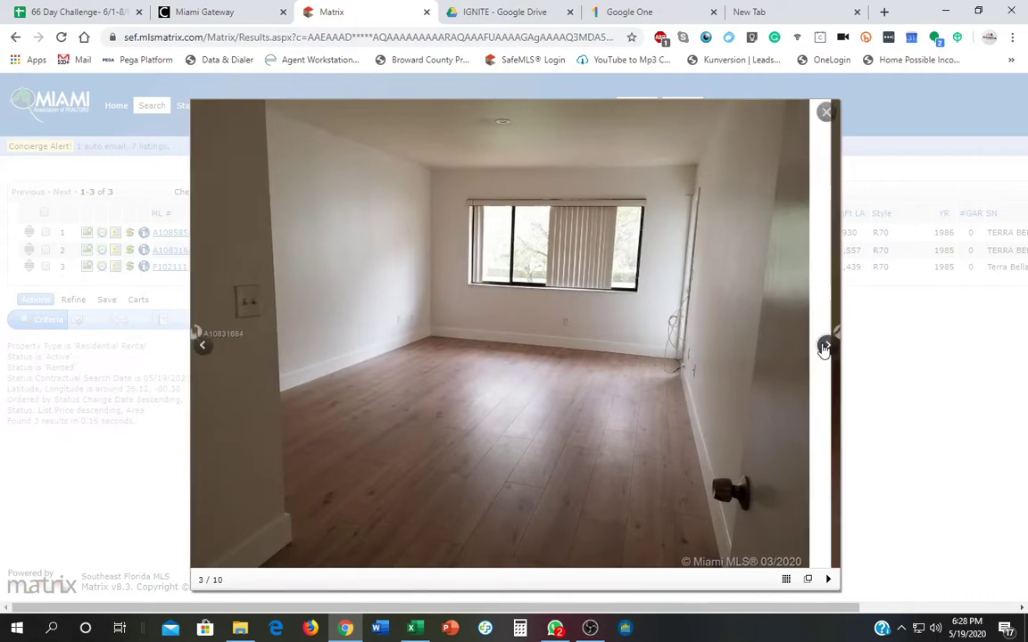
click(825, 348)
click(825, 347)
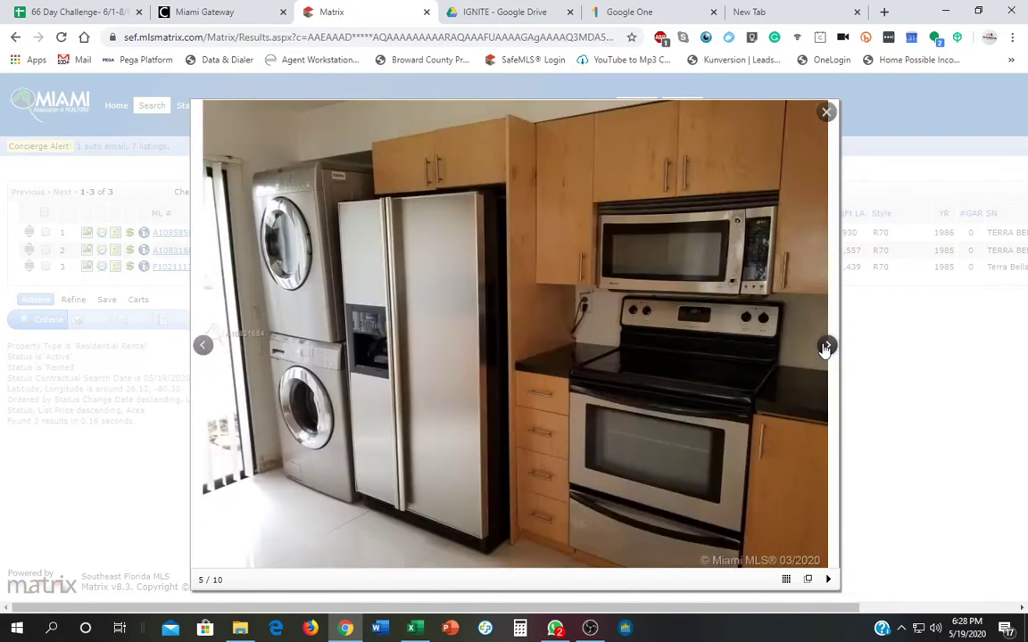
click(825, 347)
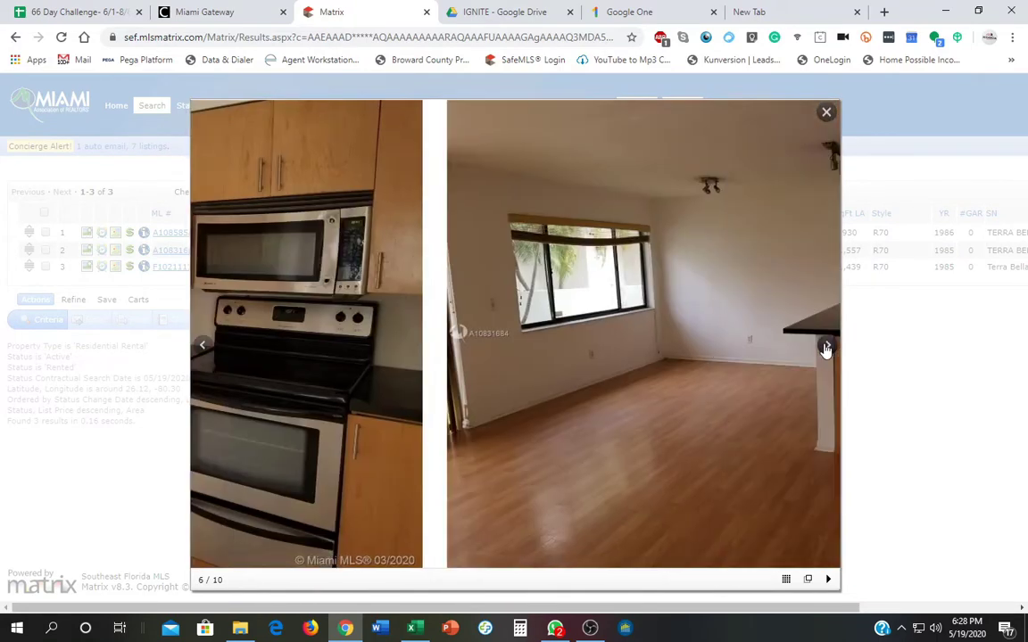
click(826, 347)
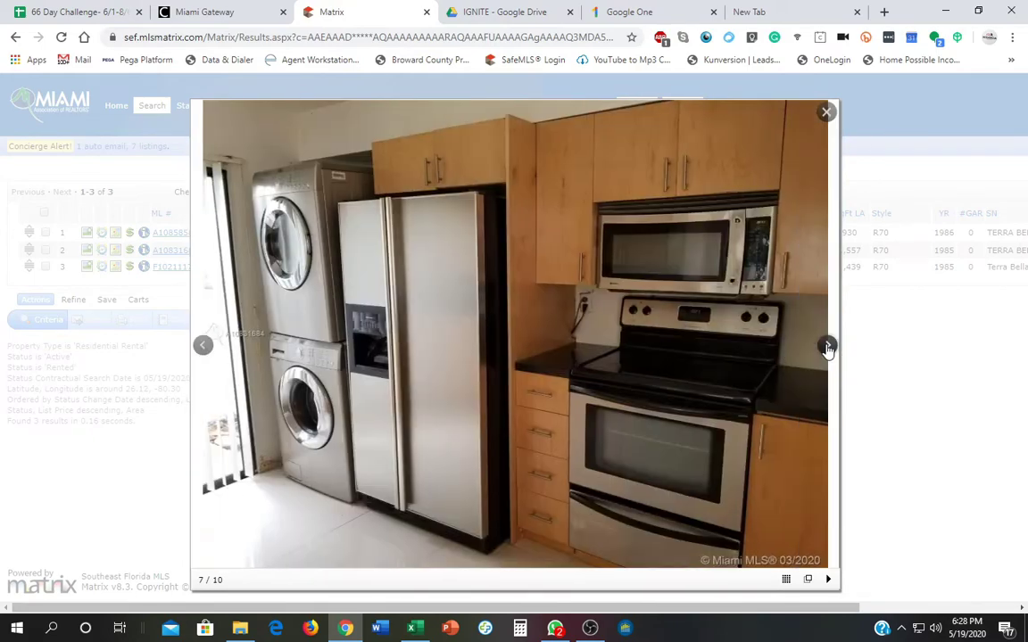
click(827, 348)
click(826, 348)
click(826, 348)
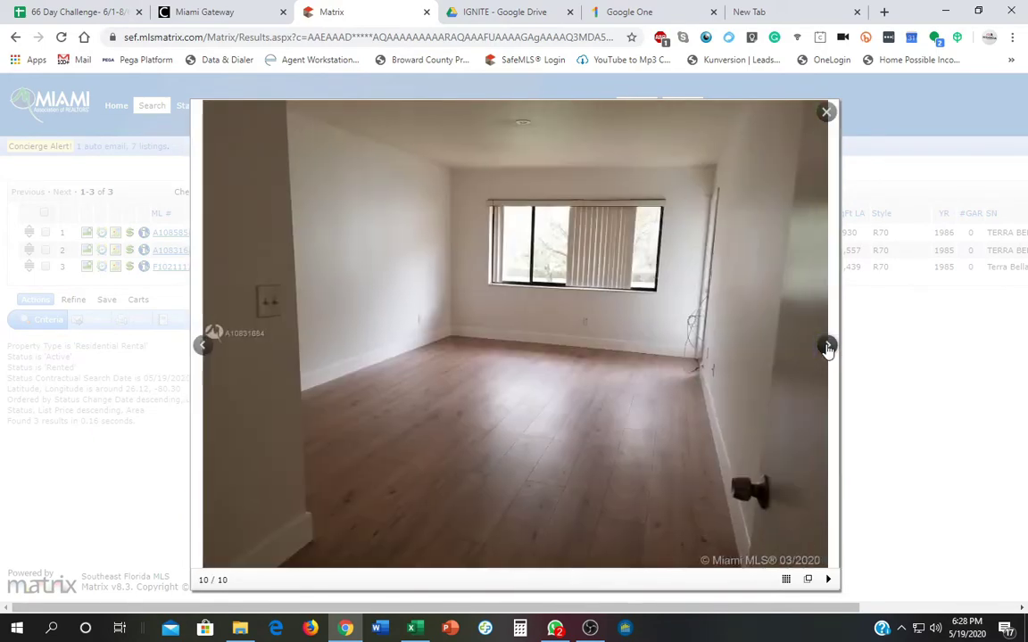
click(826, 348)
click(827, 347)
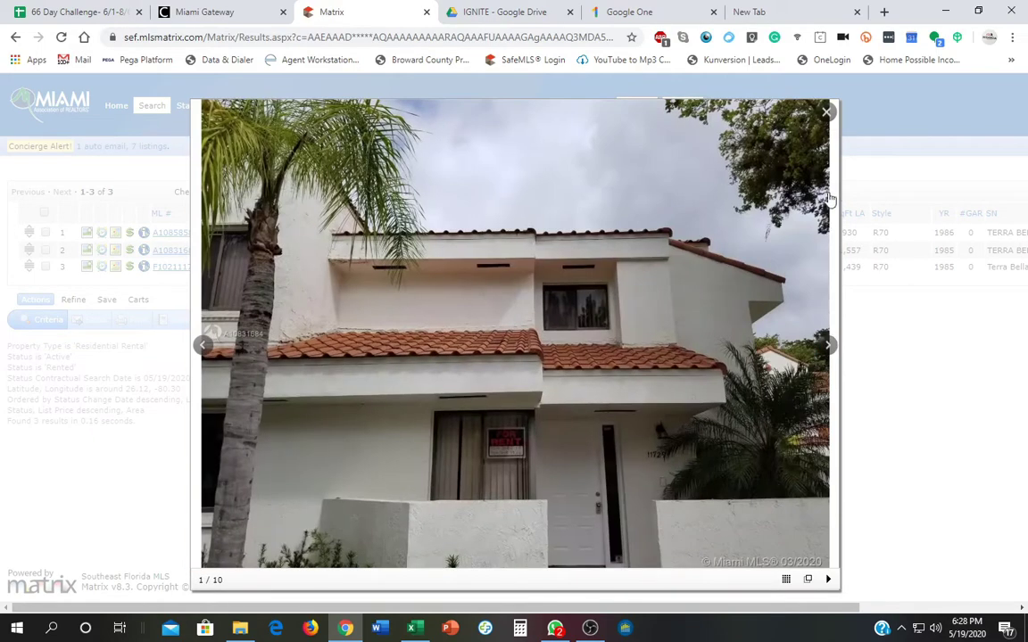
click(828, 111)
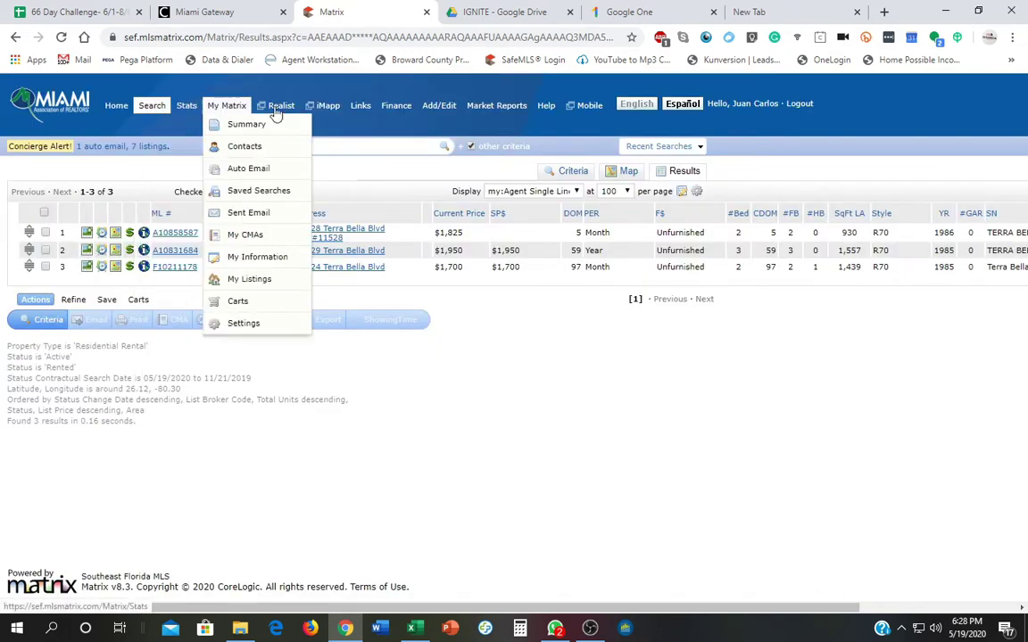
click(700, 147)
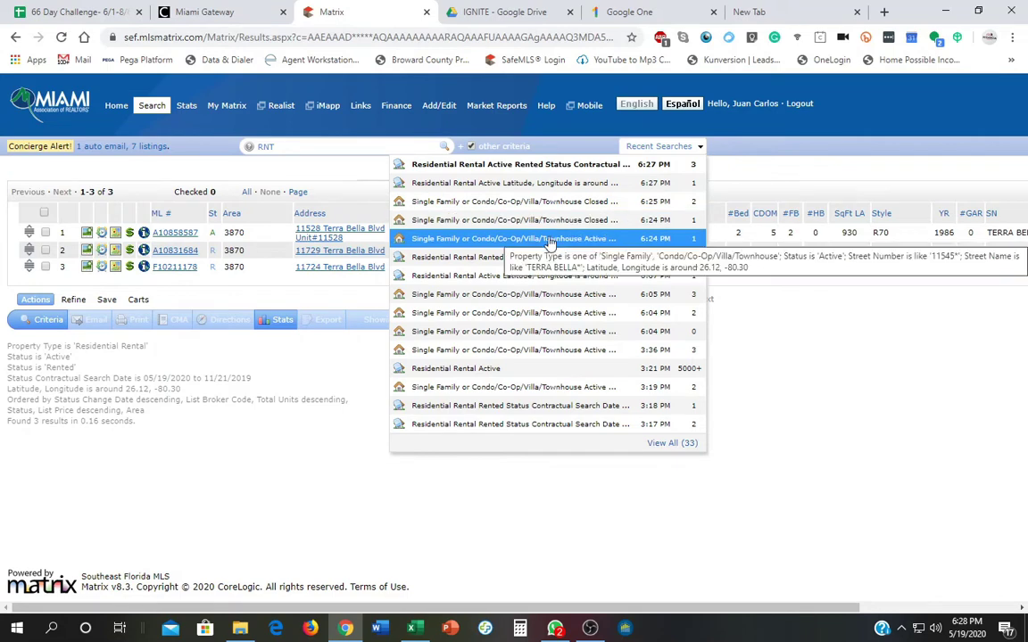
click(550, 239)
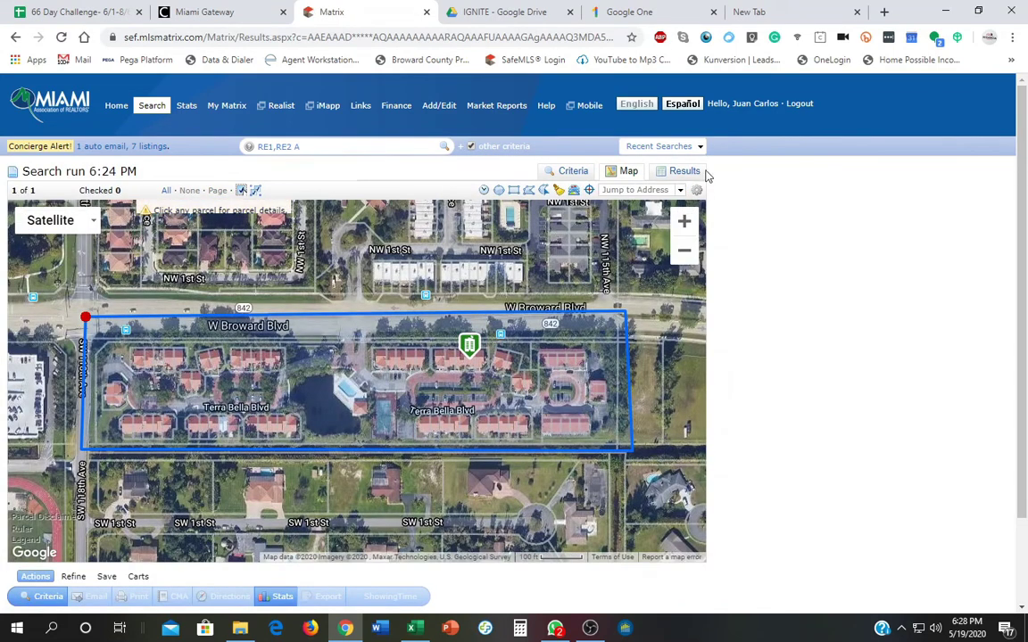
click(684, 172)
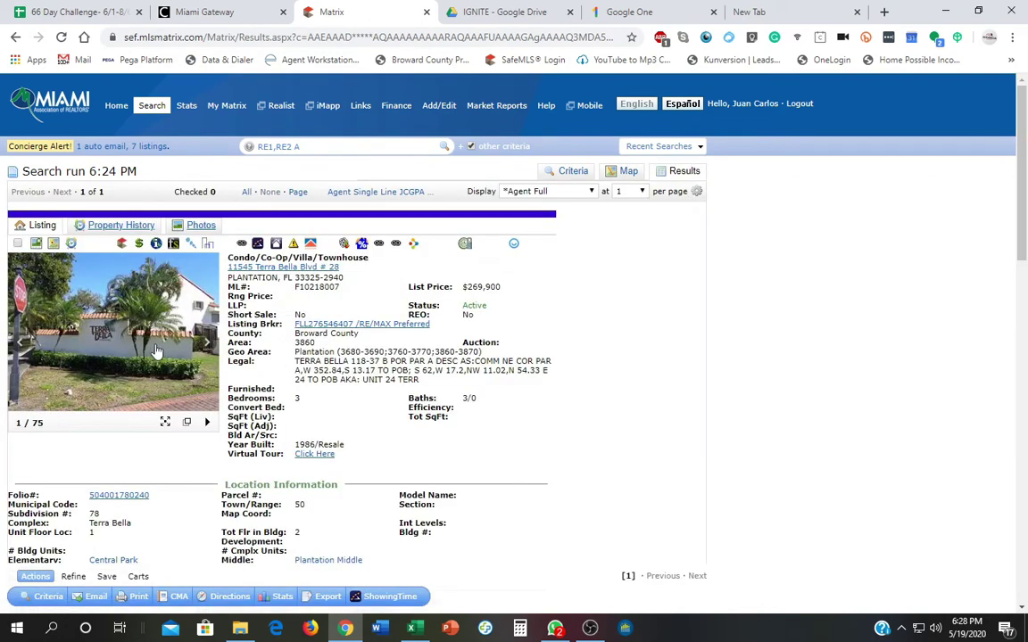
click(166, 422)
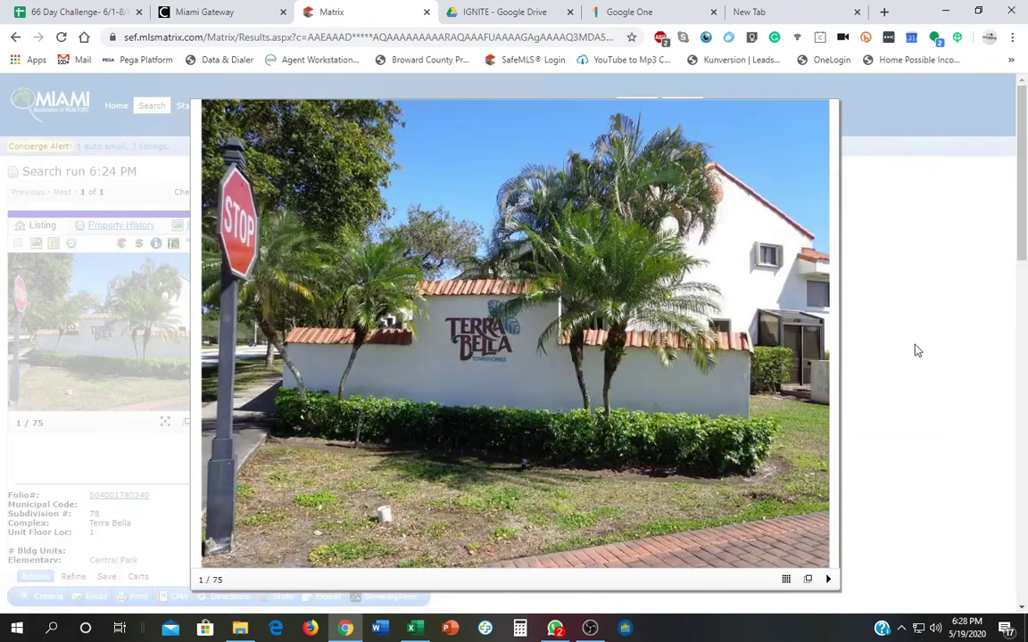
click(827, 346)
click(827, 346)
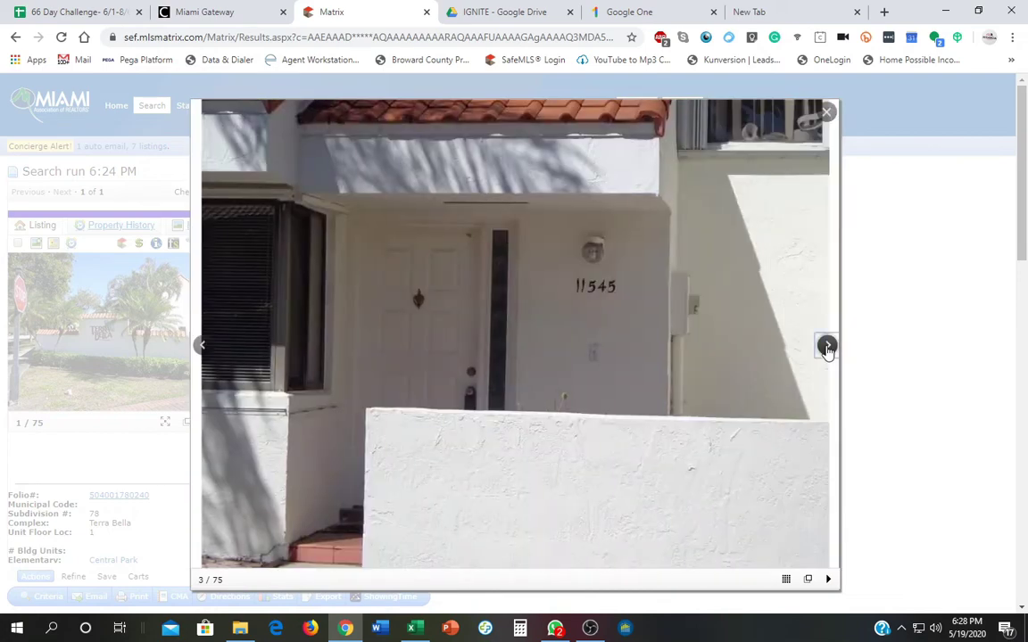
click(827, 346)
click(827, 346)
click(827, 346)
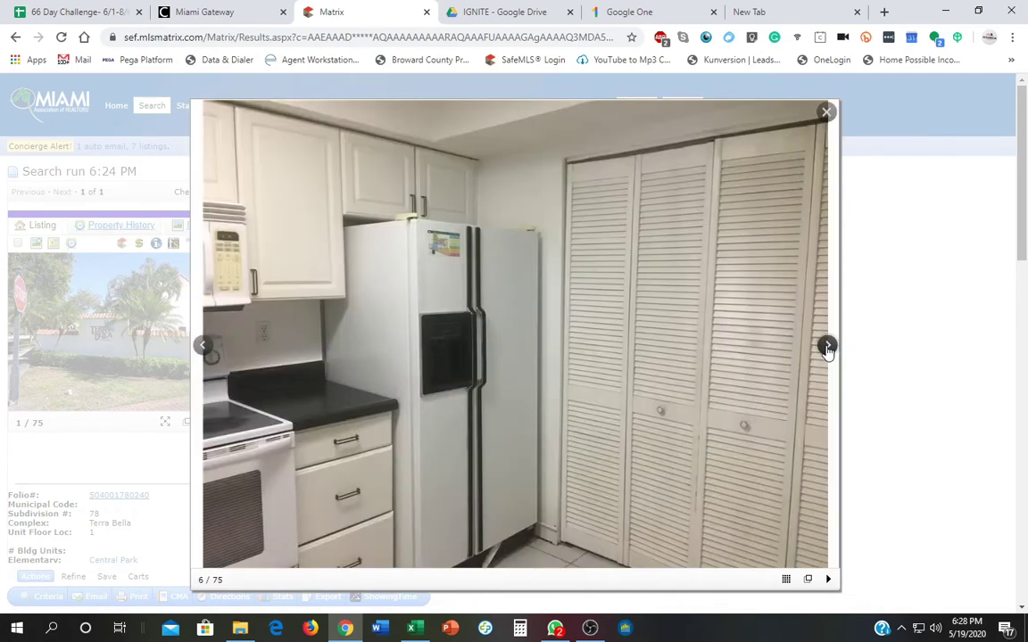
click(827, 346)
click(827, 347)
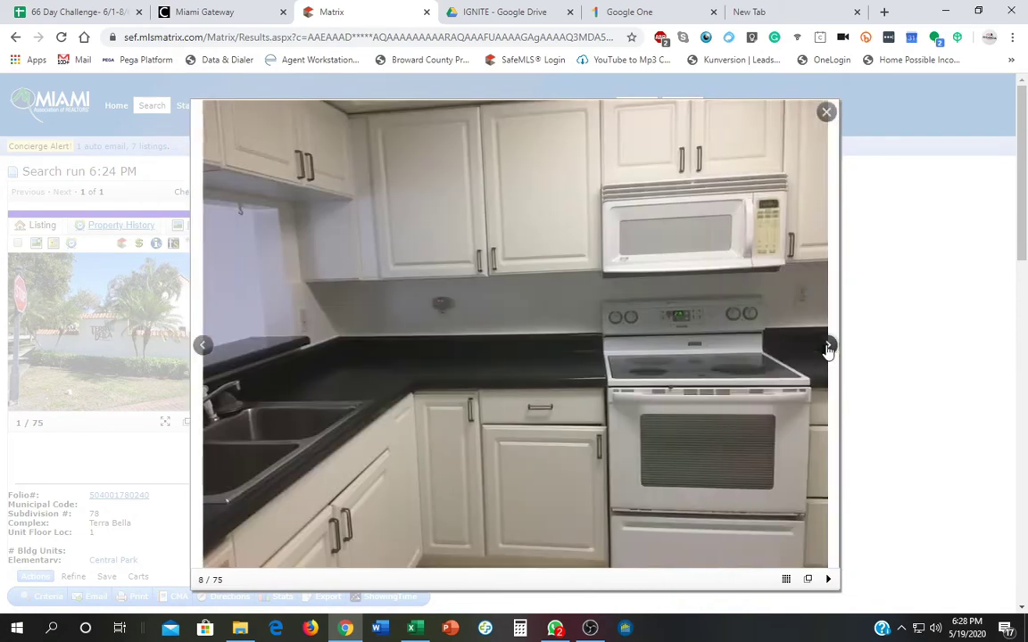
click(827, 347)
click(827, 346)
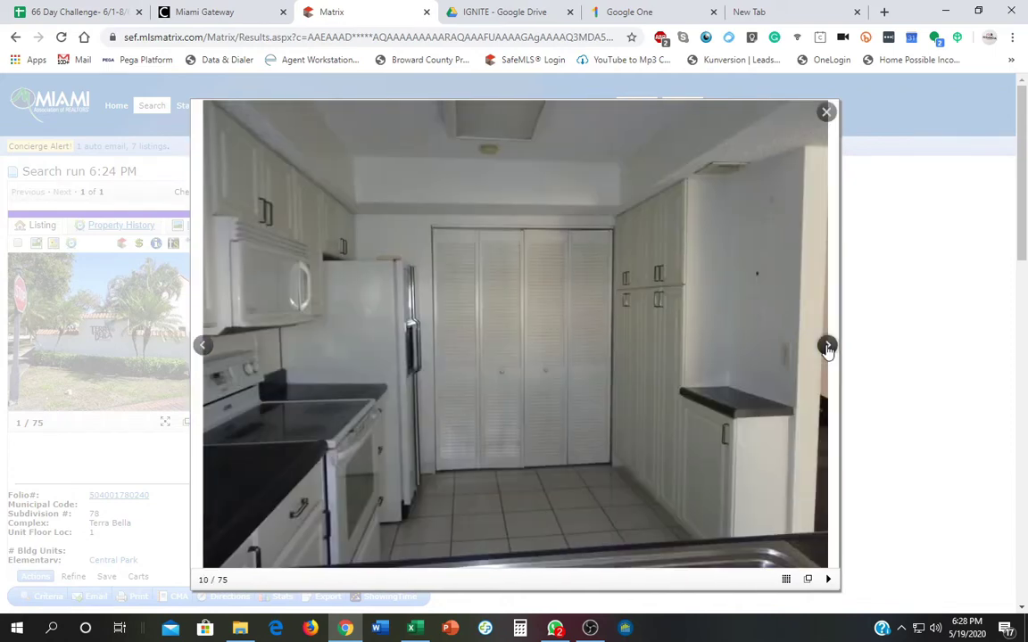
click(827, 346)
click(827, 347)
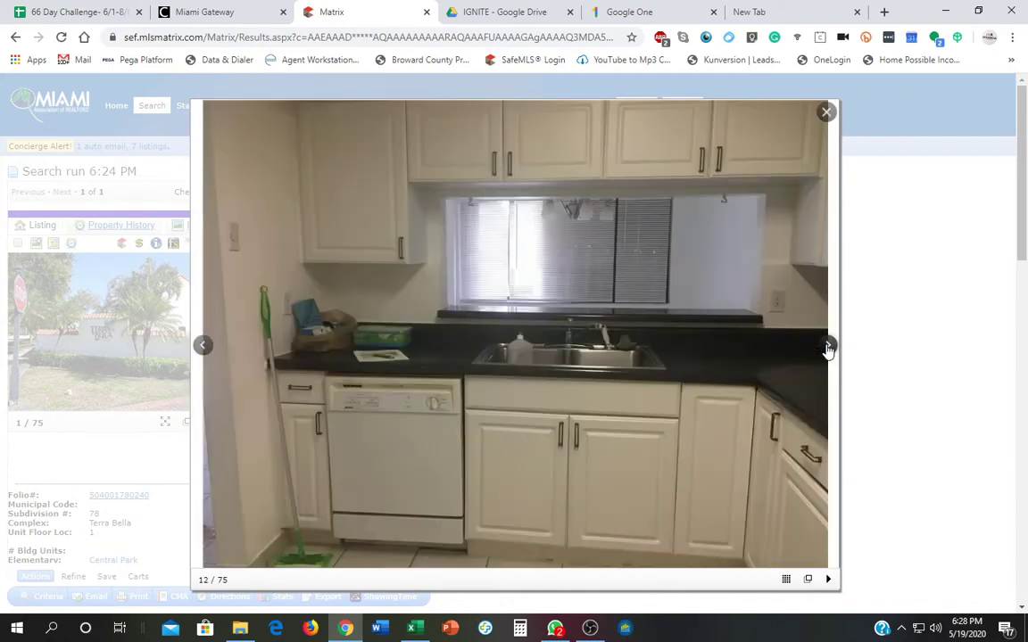
click(827, 346)
click(827, 346)
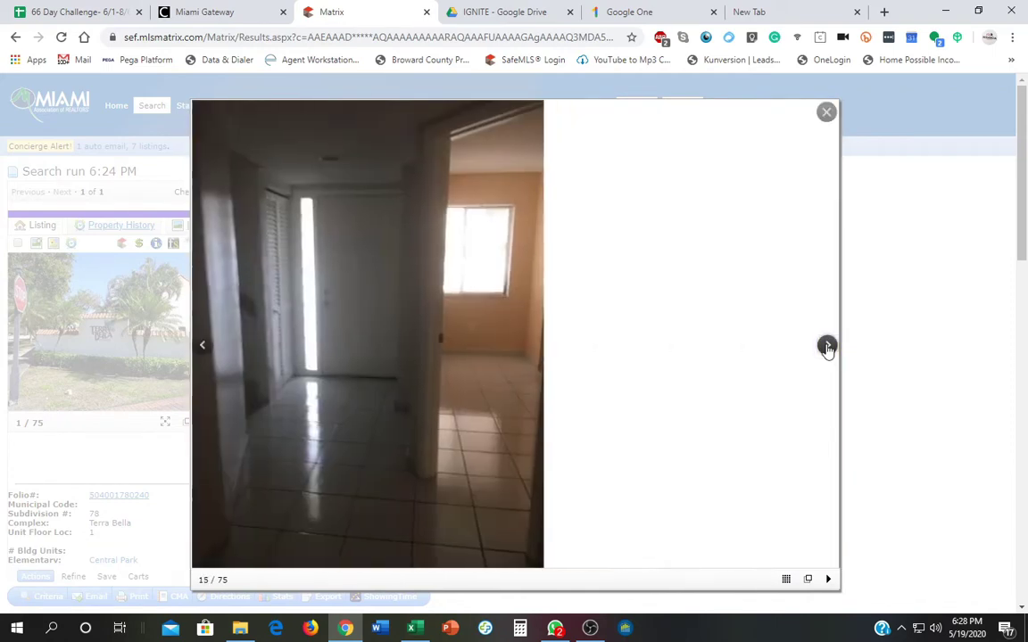
click(827, 346)
click(827, 346)
click(827, 346)
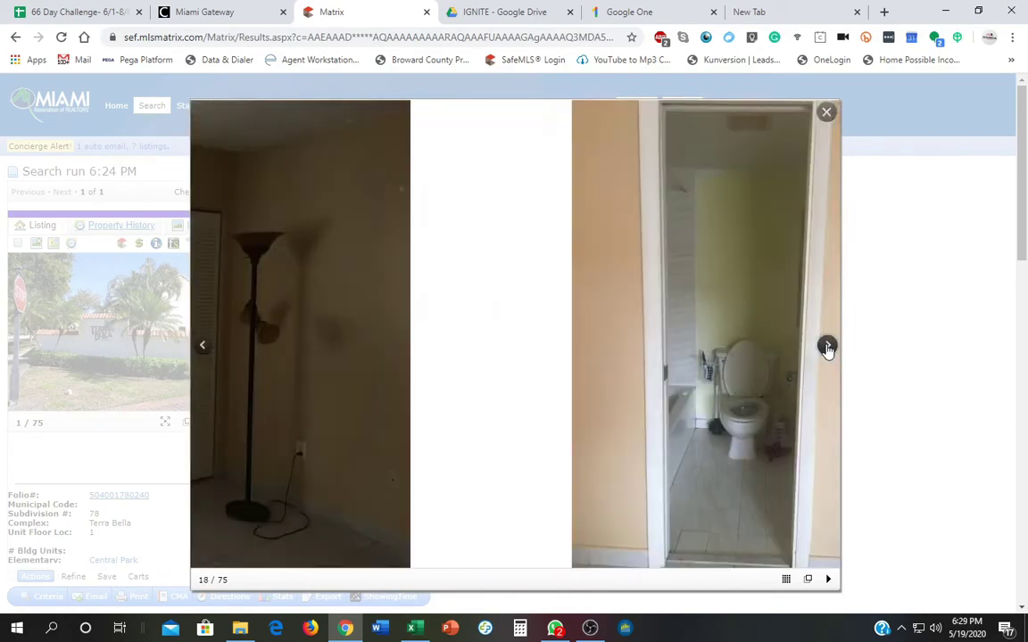
click(826, 346)
click(827, 346)
click(827, 347)
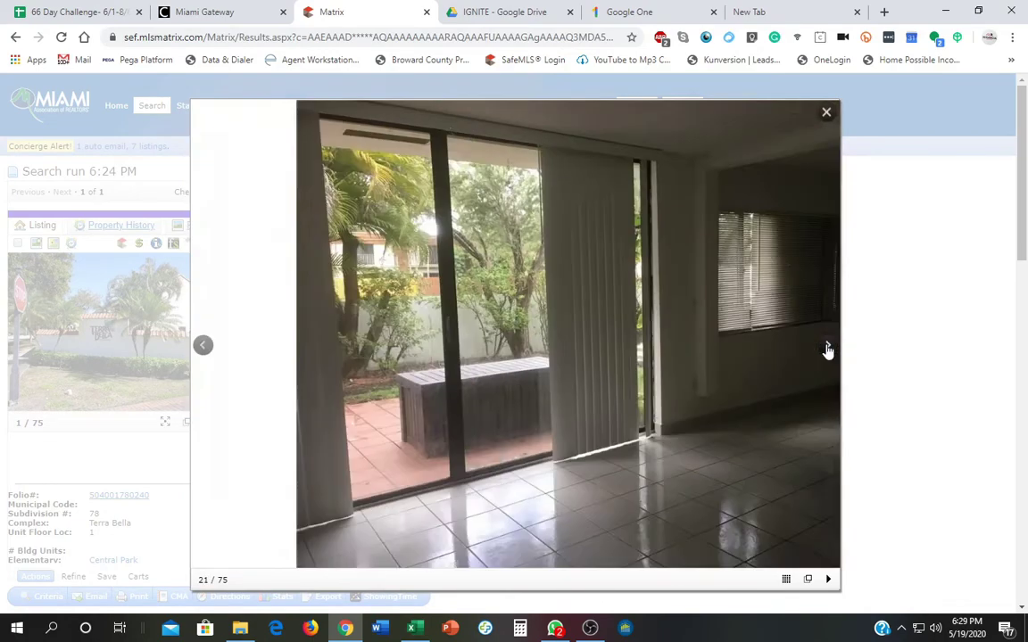
click(827, 346)
click(827, 346)
click(827, 346)
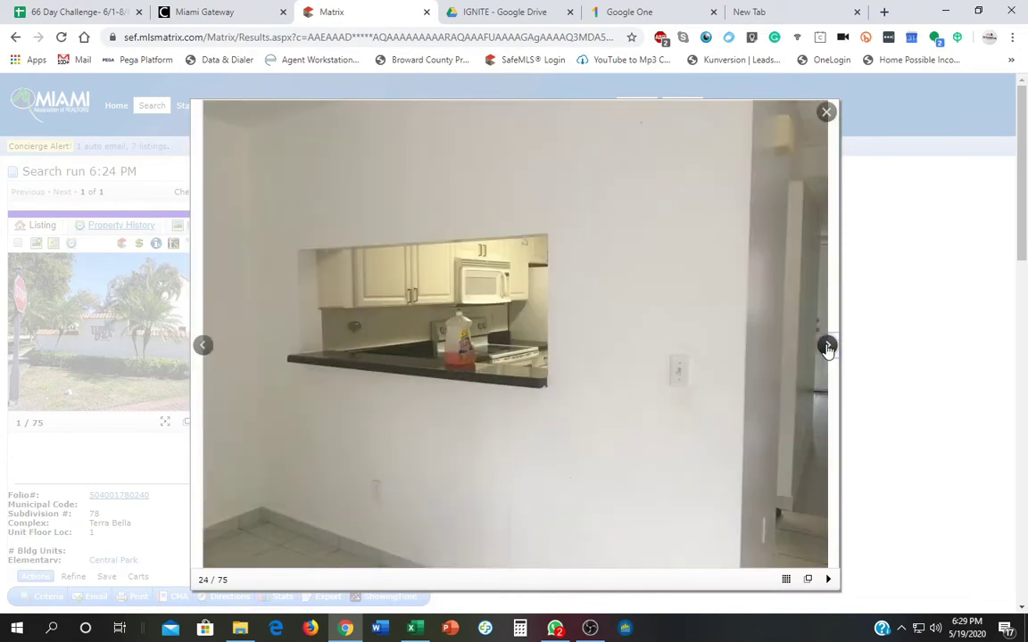
click(827, 346)
click(827, 346)
click(827, 346)
click(826, 346)
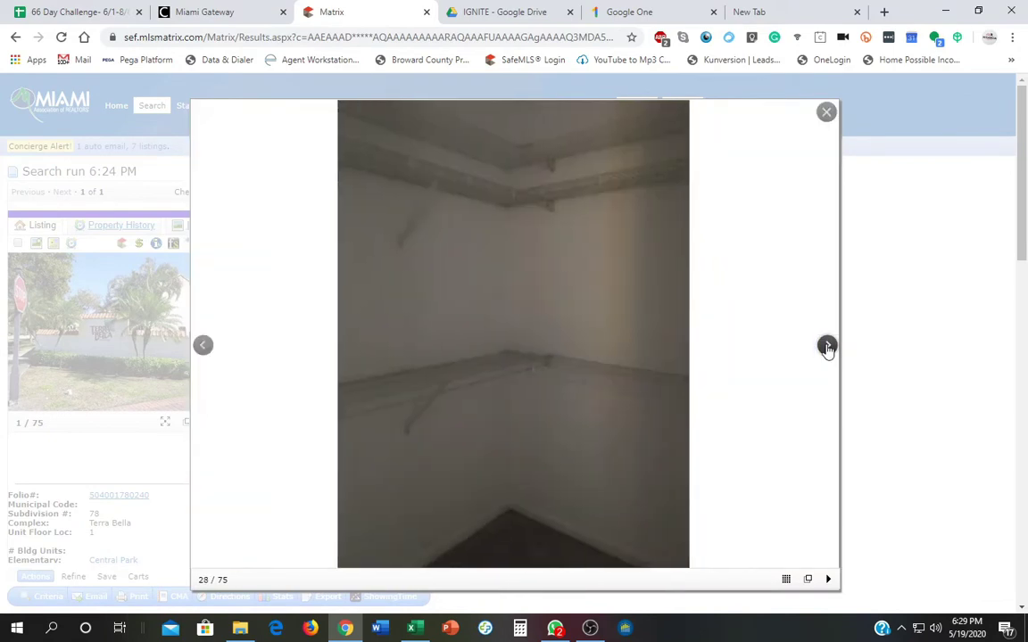
click(827, 346)
click(827, 346)
click(826, 346)
click(827, 346)
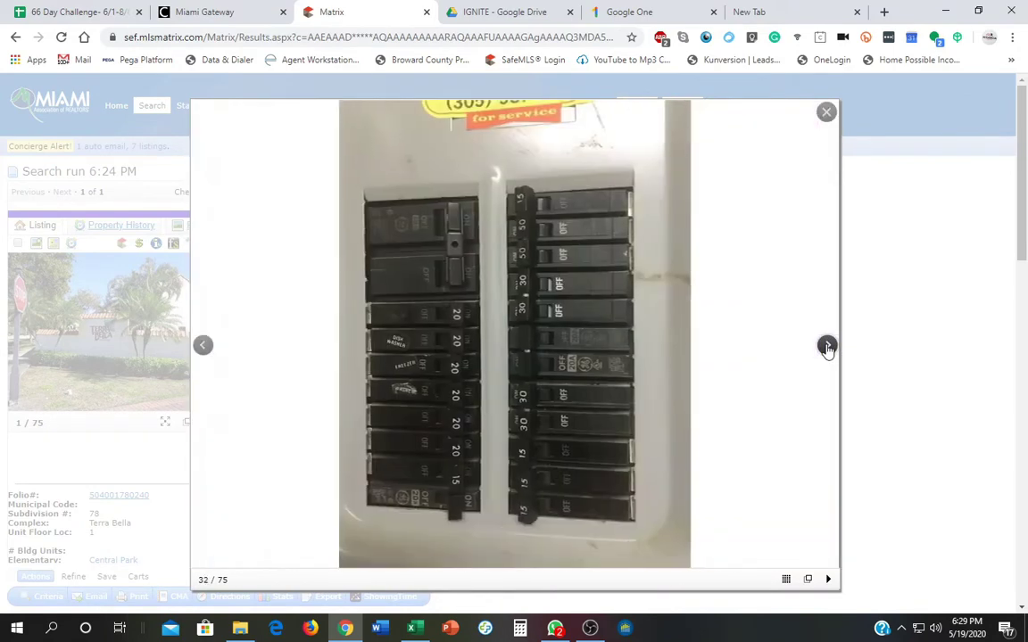
click(826, 346)
click(827, 346)
click(827, 346)
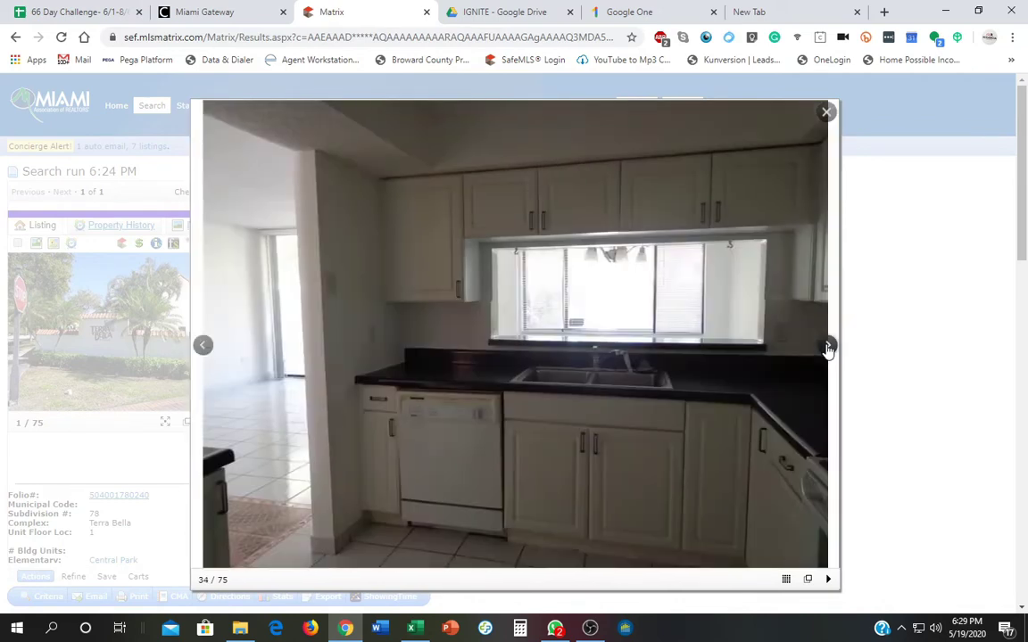
click(827, 346)
click(827, 346)
click(827, 346)
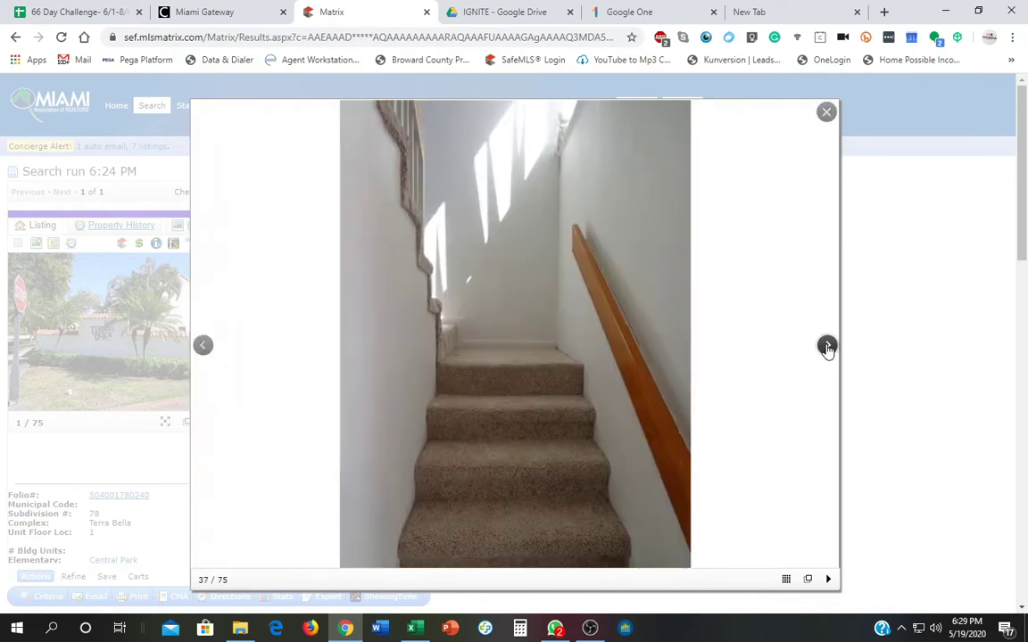
click(827, 346)
click(827, 346)
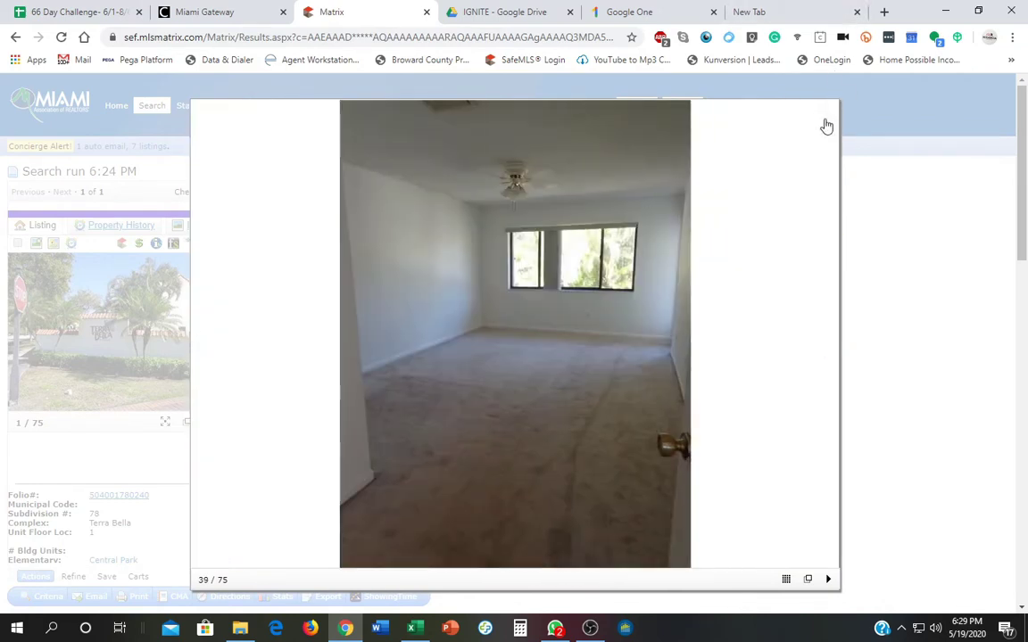
click(826, 123)
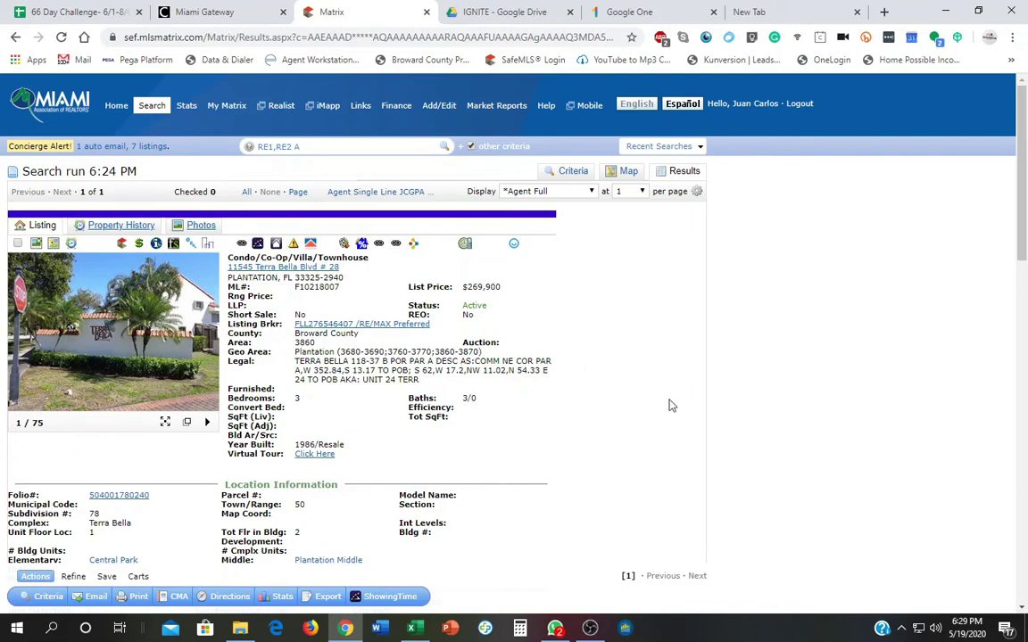
scroll(672, 401, down, 1)
scroll(674, 402, down, 4)
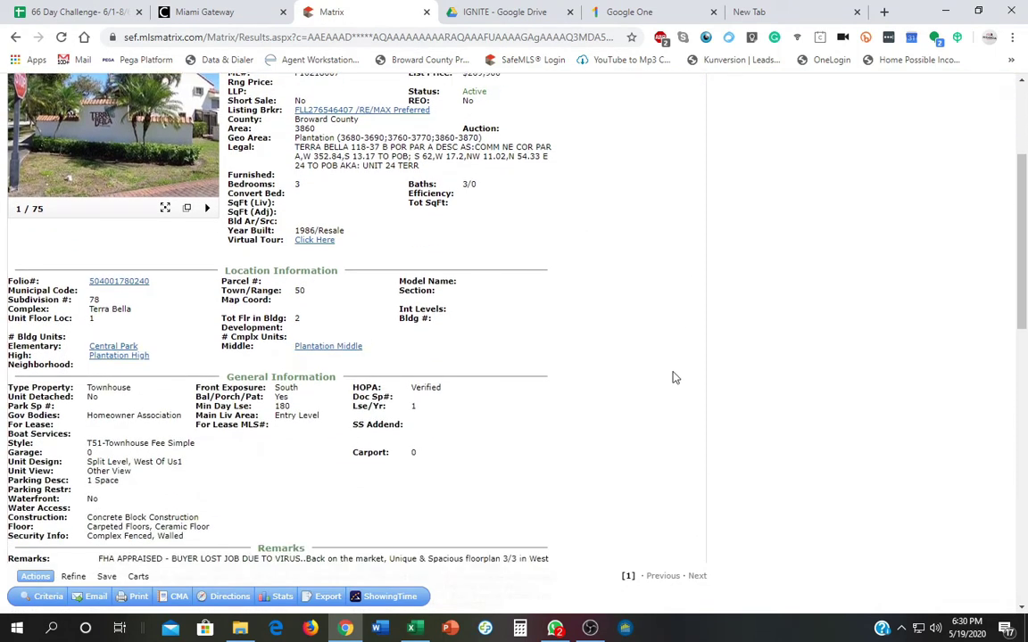
scroll(674, 377, down, 10)
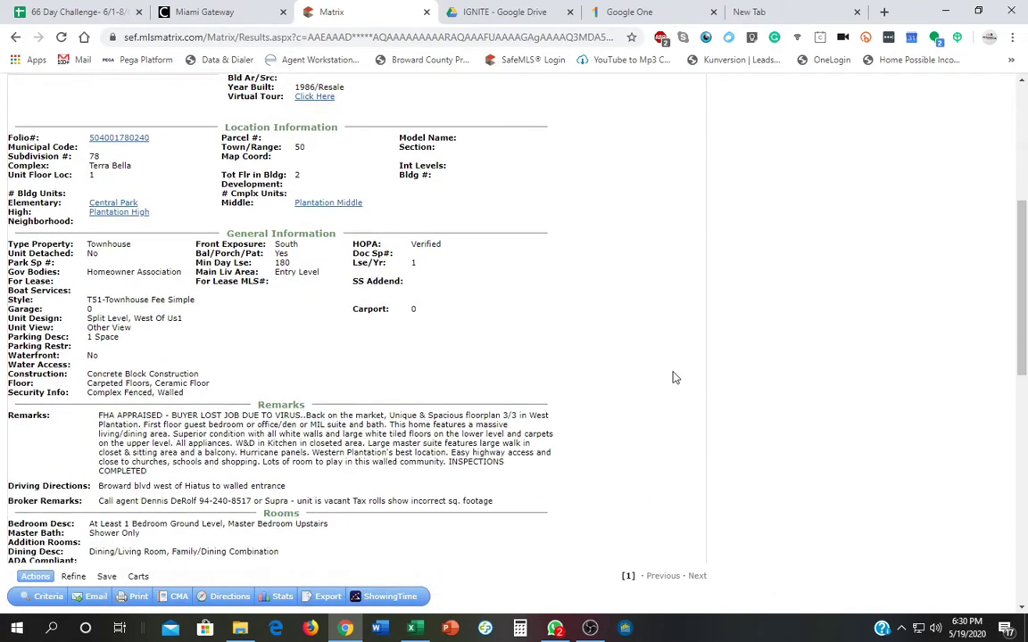
scroll(674, 378, down, 1)
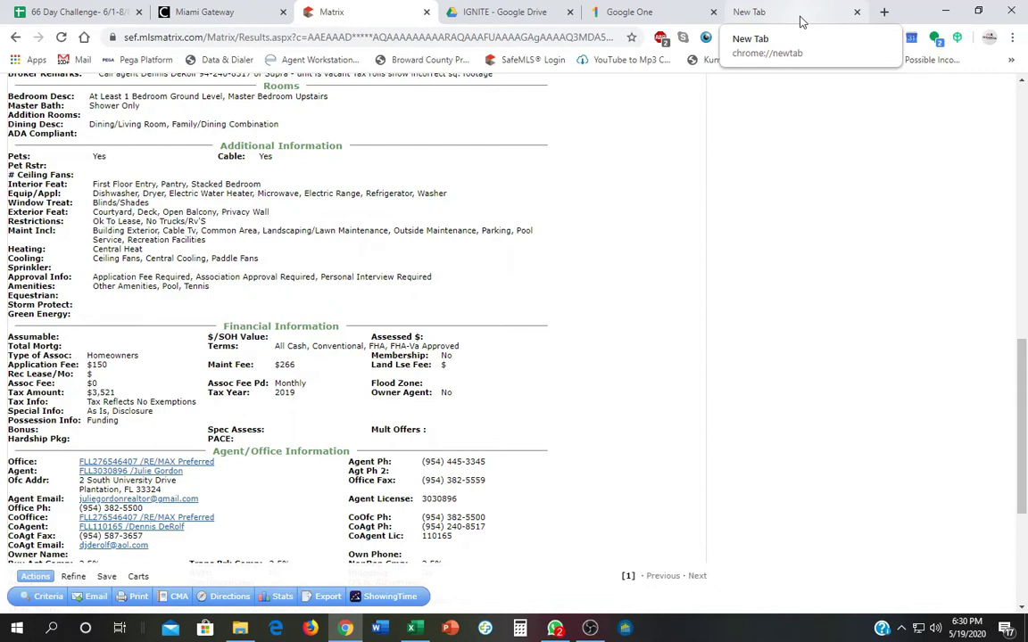
In a new tab, search Google for 'broward county property appraiser'.
click(800, 15)
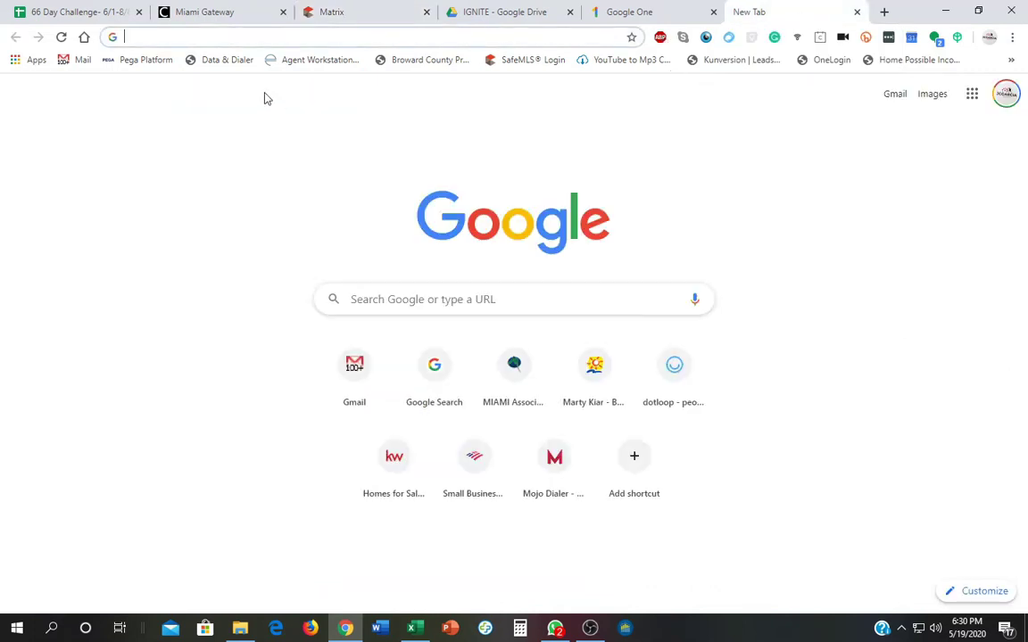
click(287, 40)
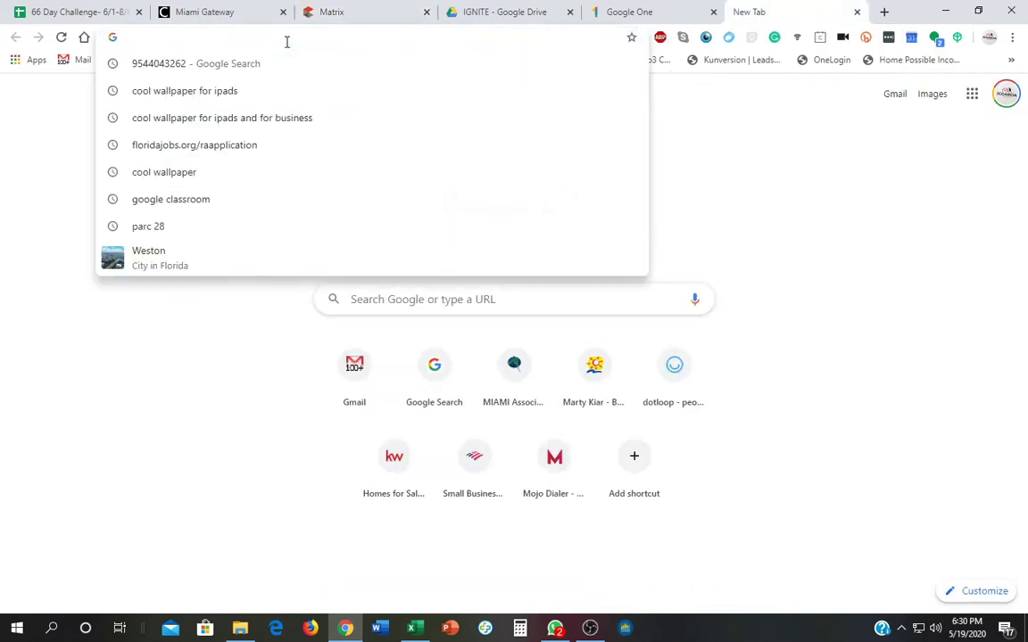
text(BROW)
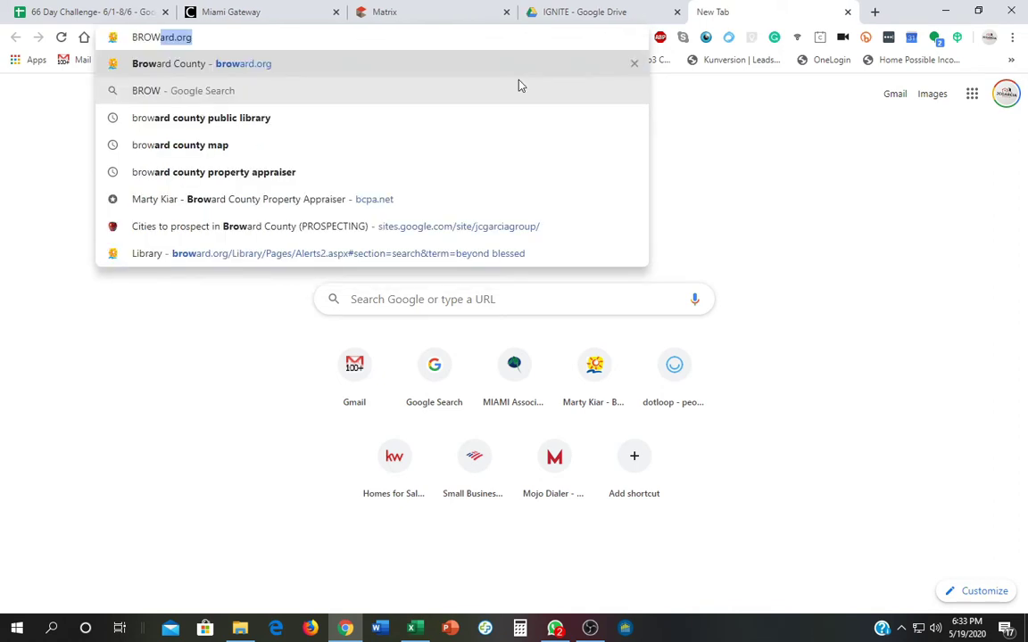
text(ARD COUNTY )
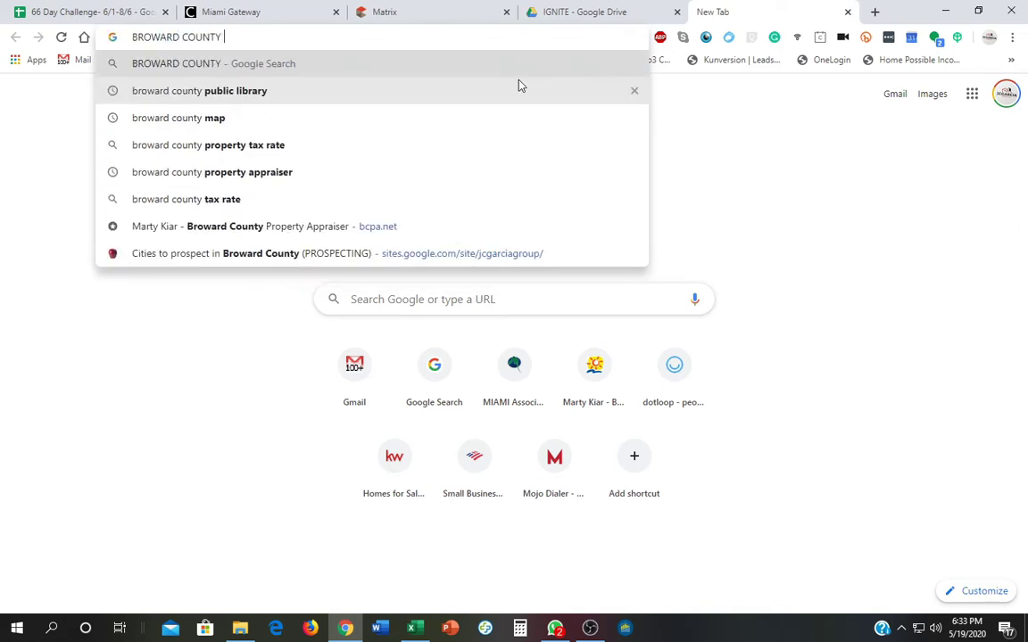
text(PROP)
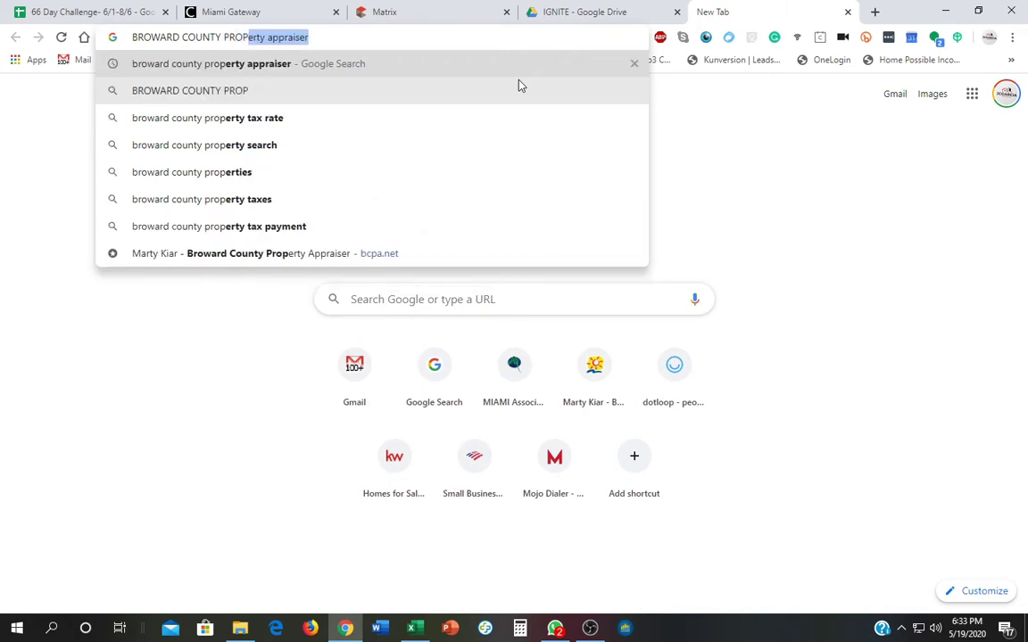
key(Return)
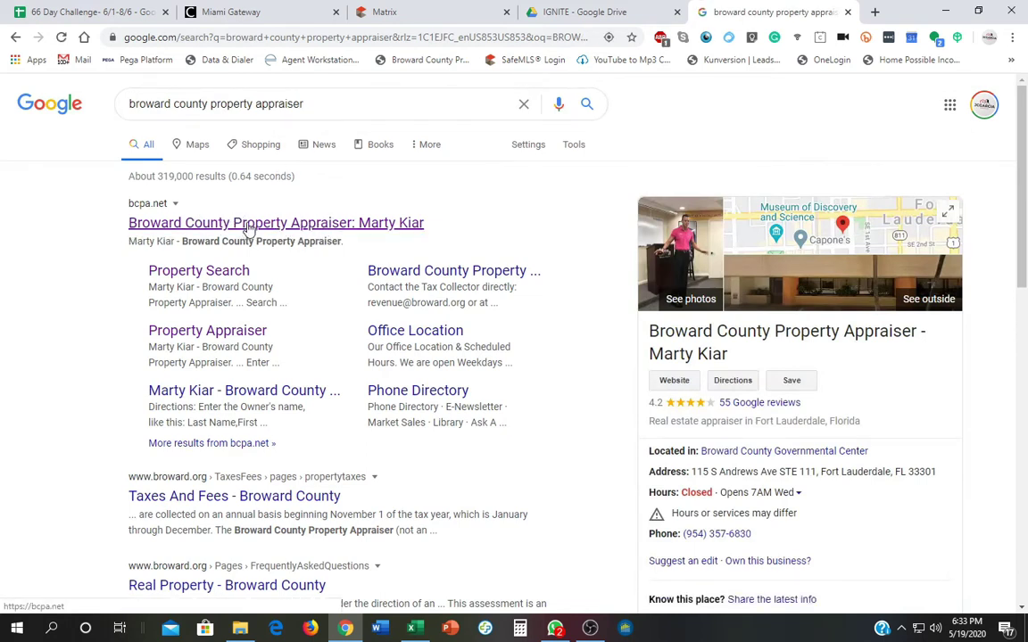
Use bcpa.net's Home Buyer's Tax Estimator with a 260000 purchase price, yielding about $4,717 tax.
click(246, 228)
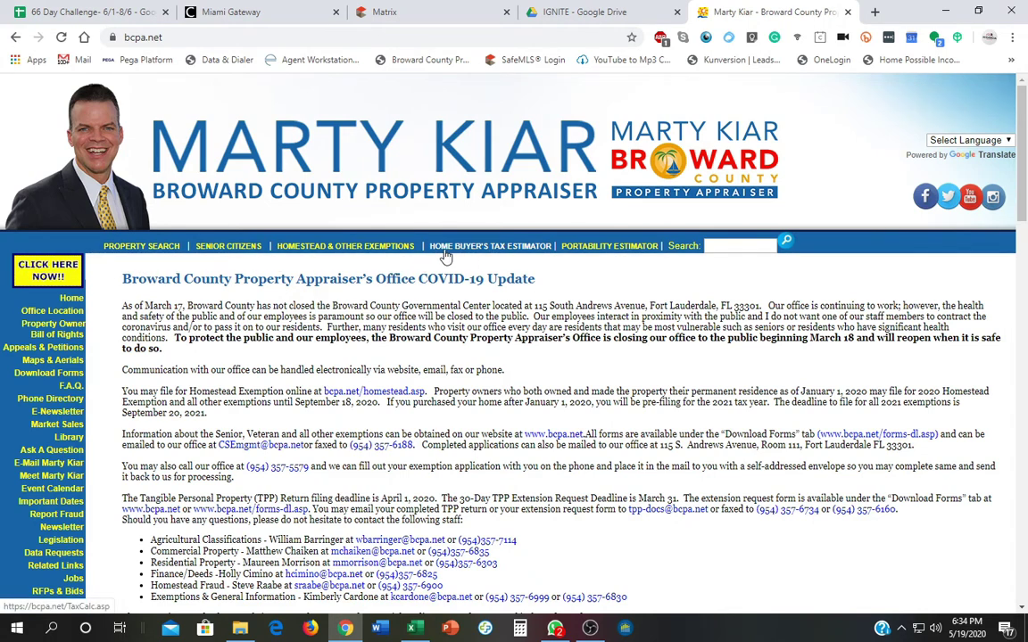
click(513, 248)
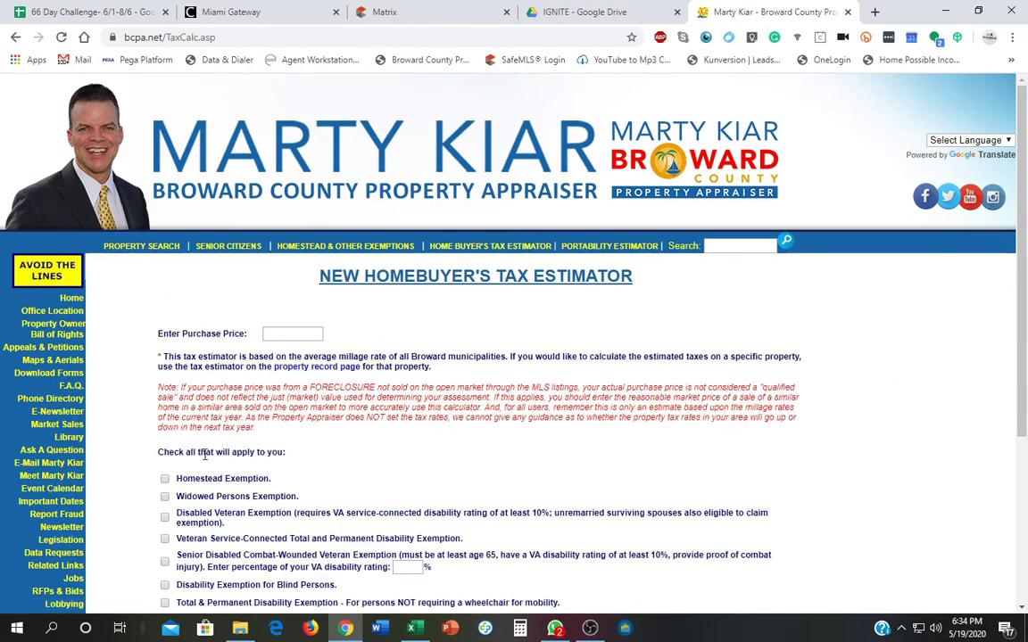
click(293, 333)
text(2)
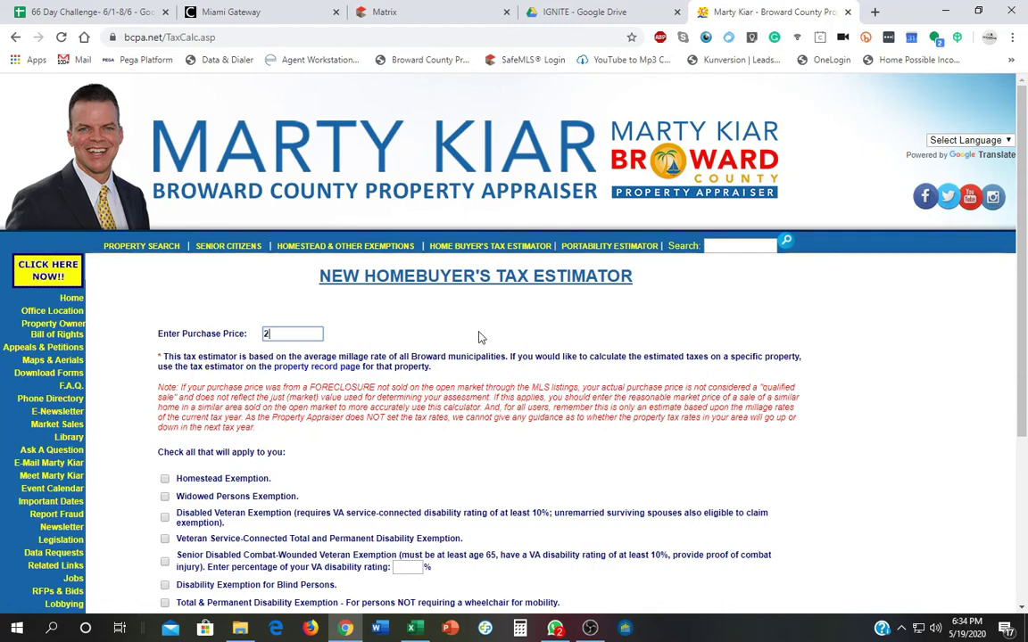
text(60000)
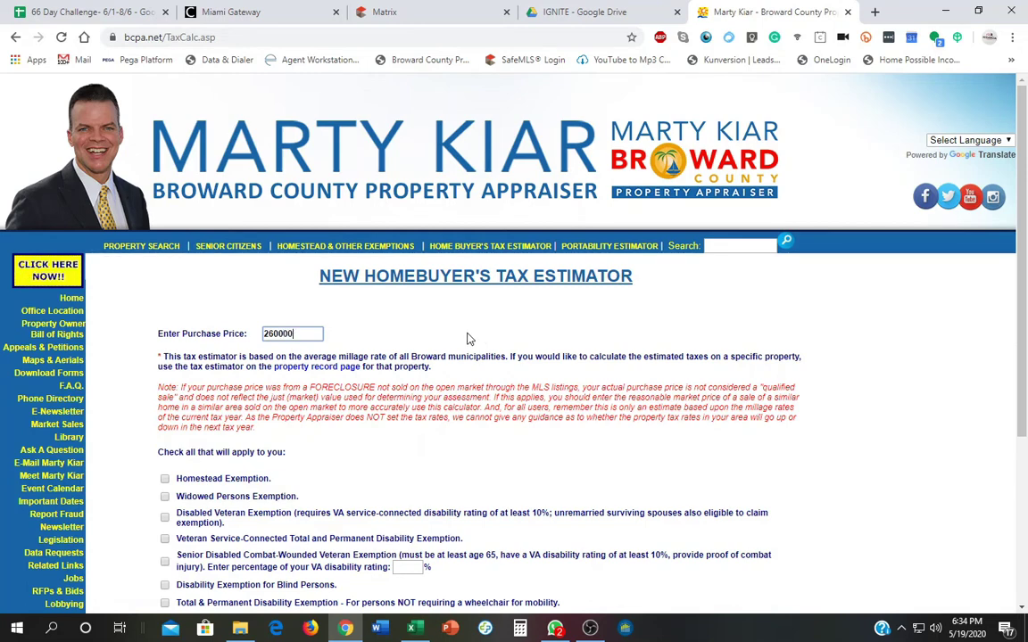
click(468, 336)
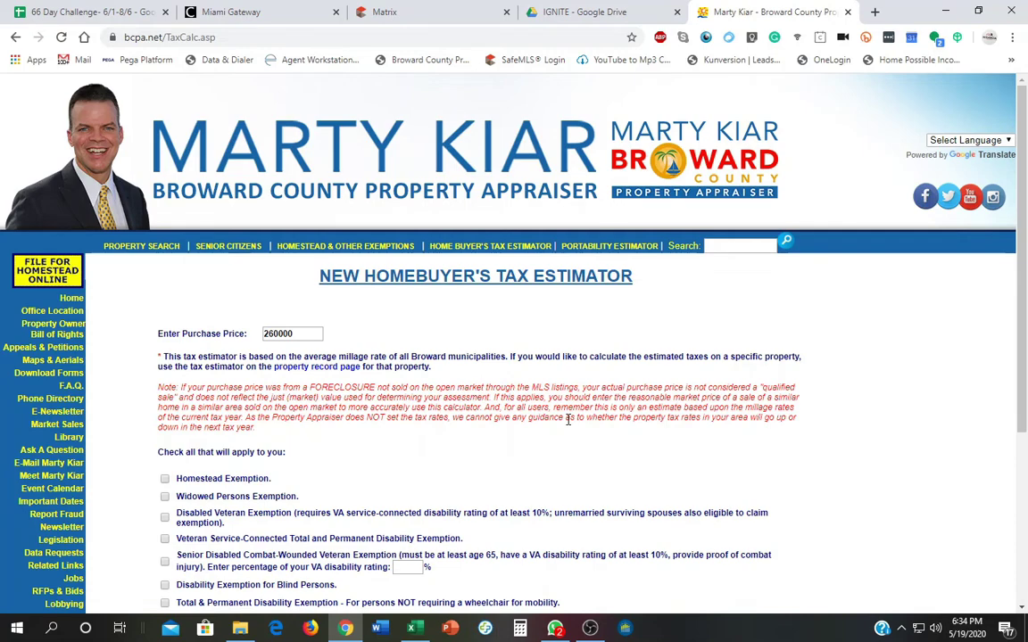
scroll(569, 421, down, 3)
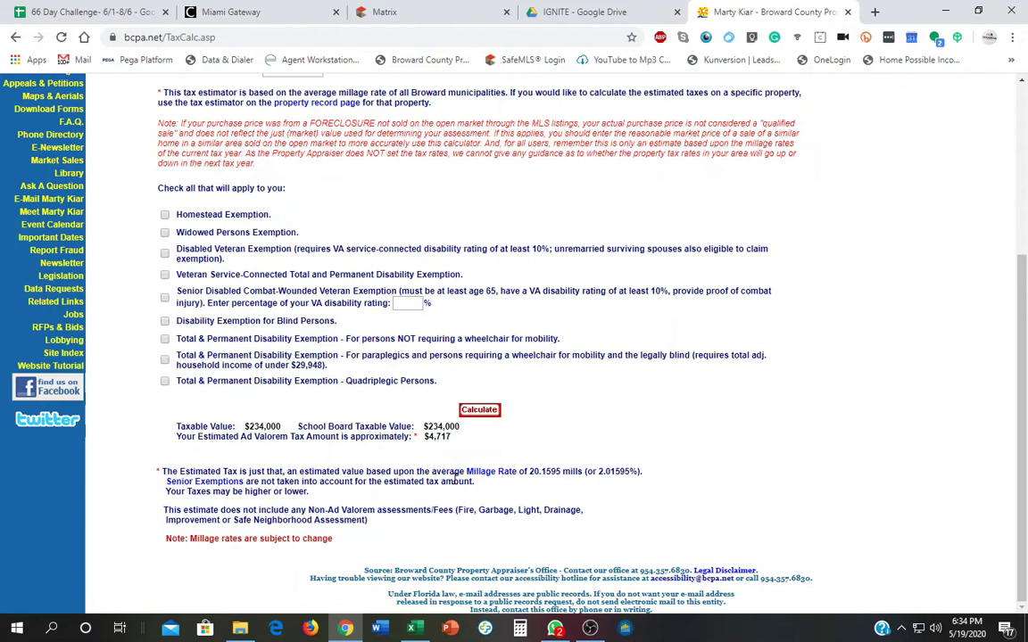
click(385, 12)
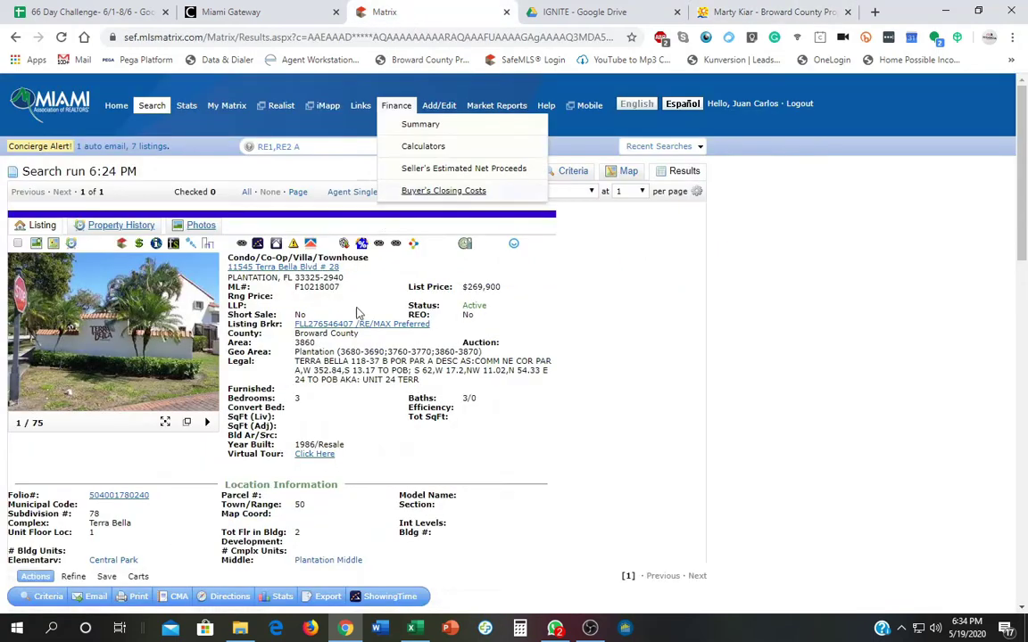
scroll(307, 472, down, 5)
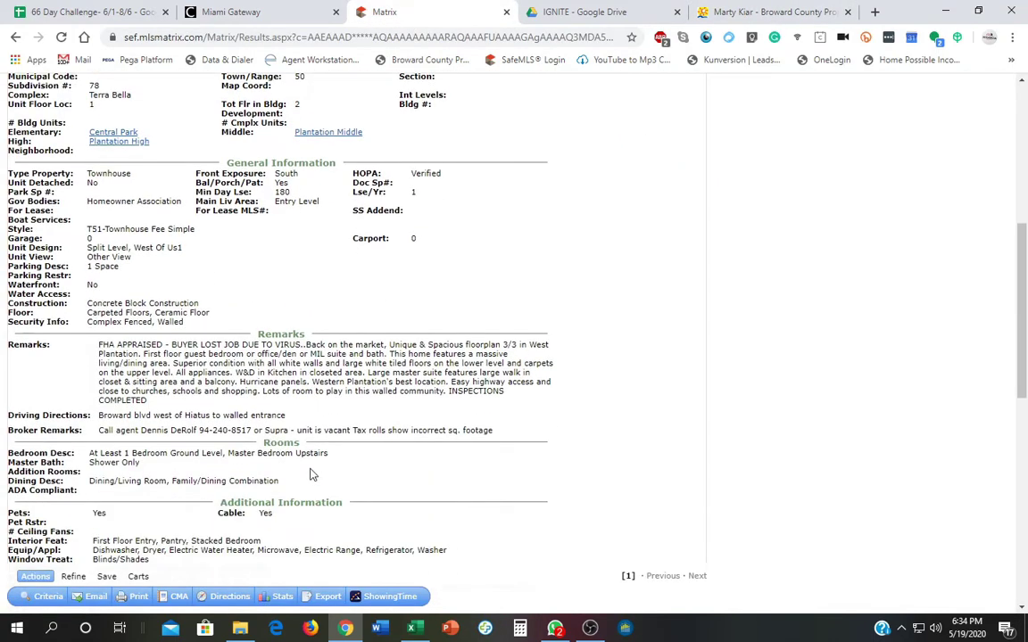
scroll(251, 516, down, 2)
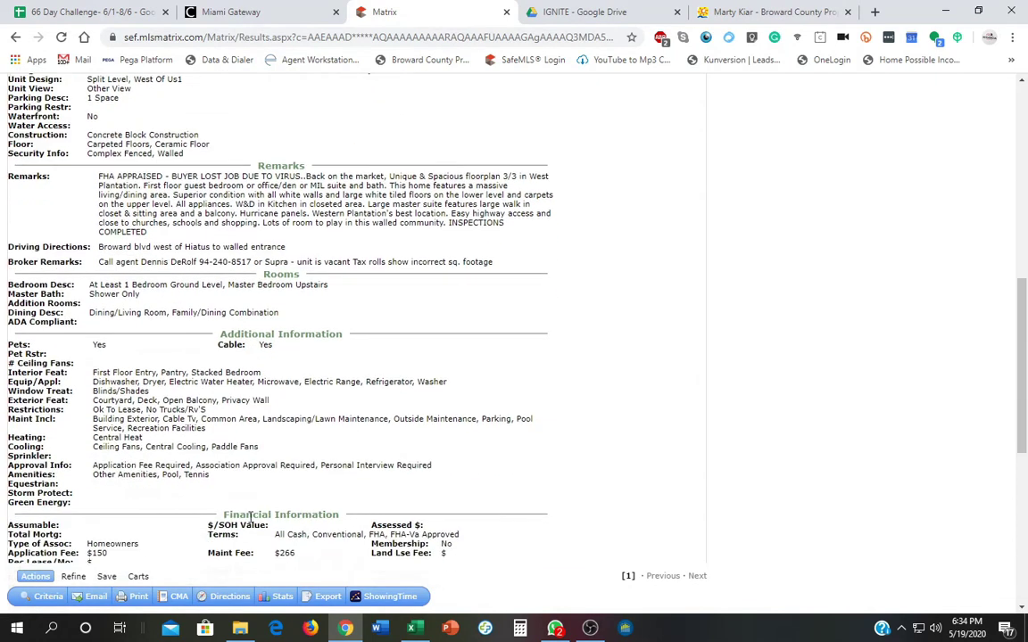
scroll(250, 516, down, 2)
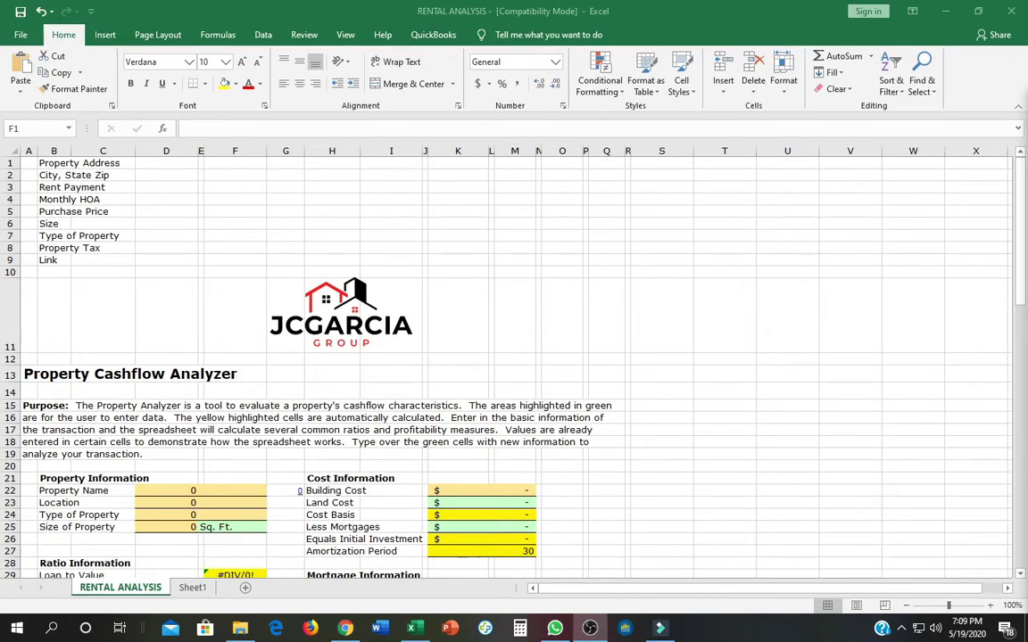
click(222, 162)
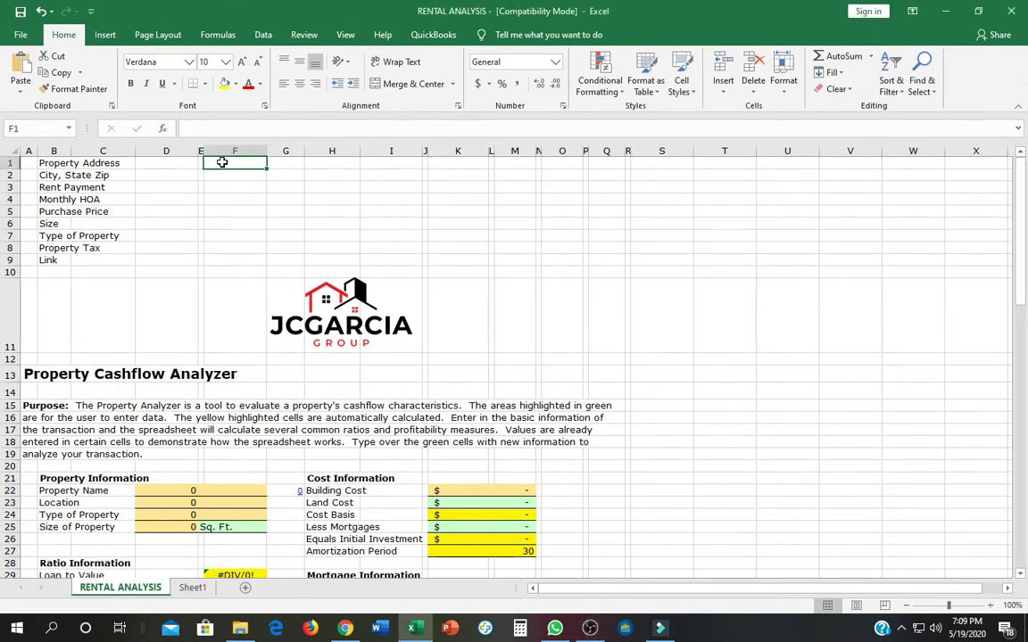
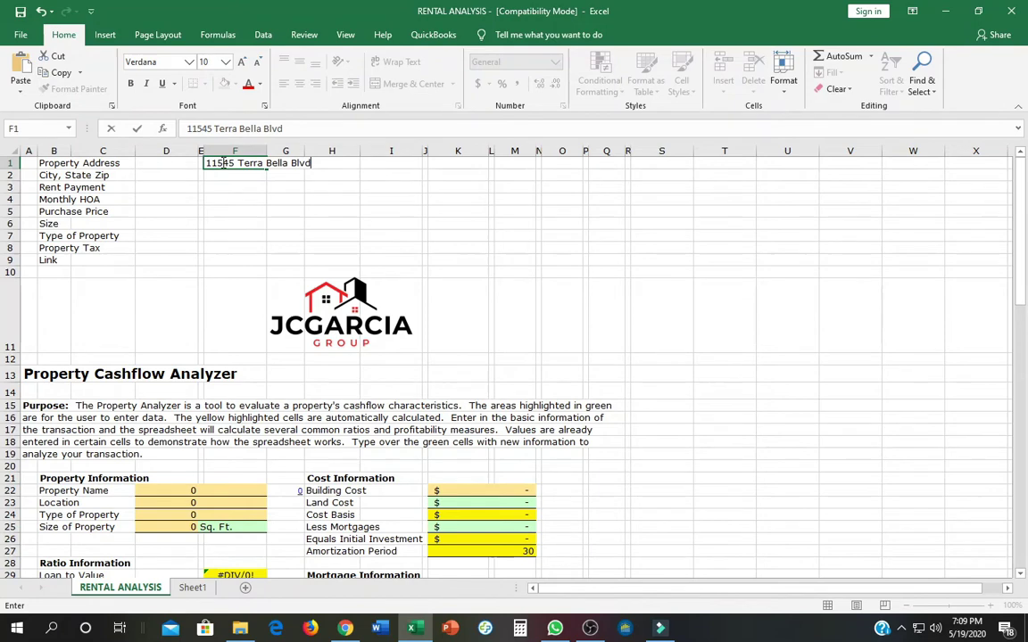
key(Return)
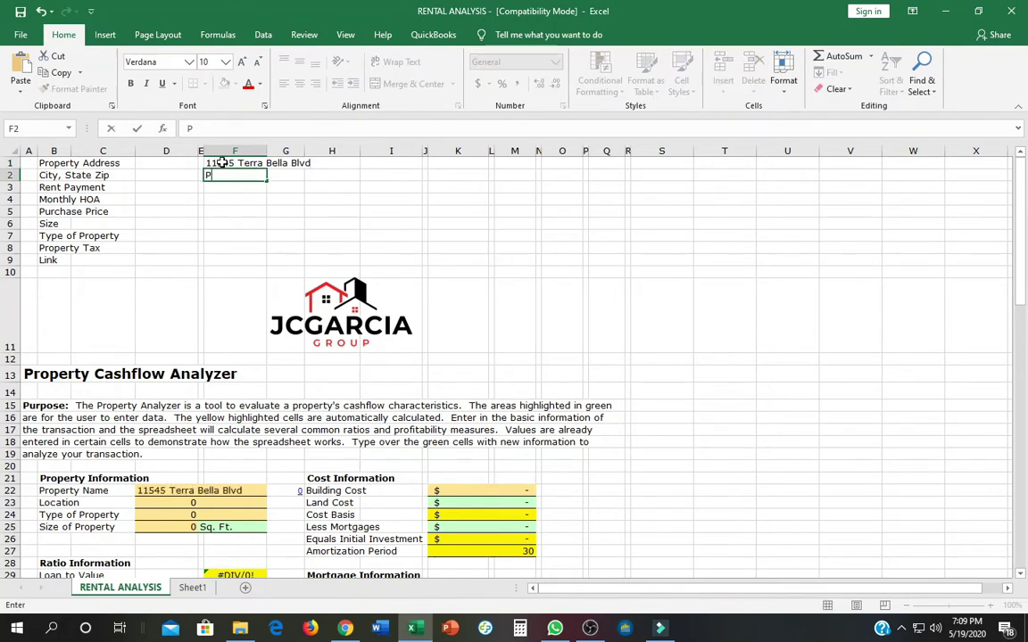
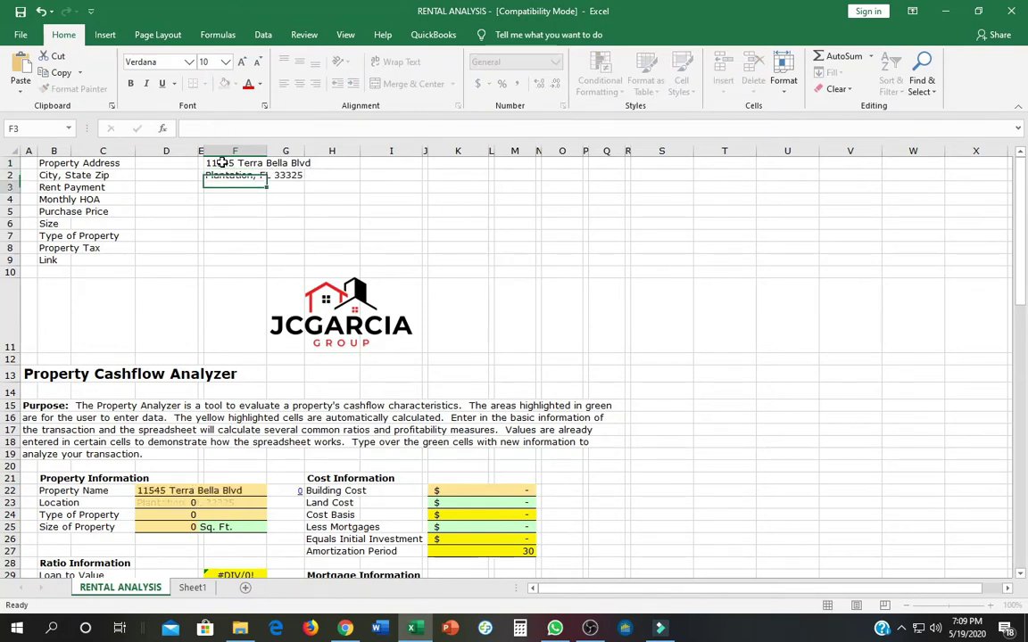
key(Return)
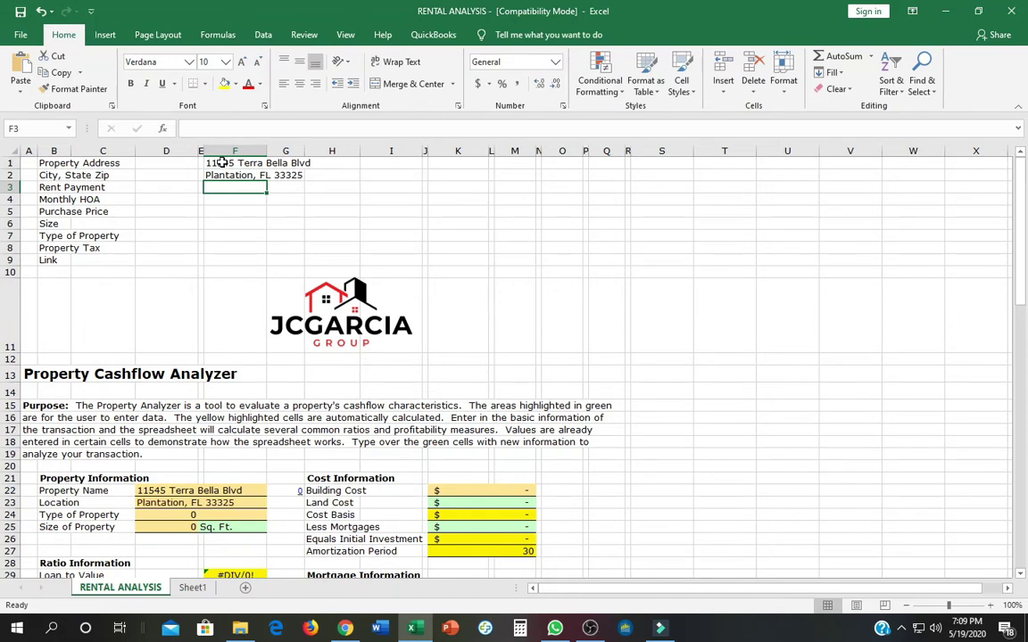
Enter rent 1950, HOA 266 and purchase price 260000 in F3:F5.
text(1950)
key(Return)
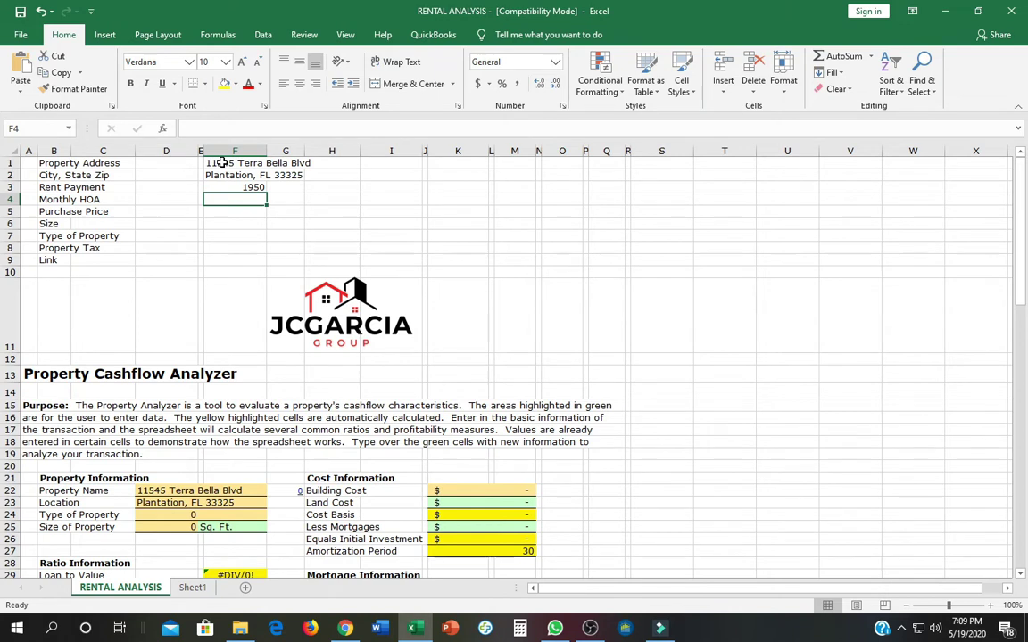
text(266)
key(Return)
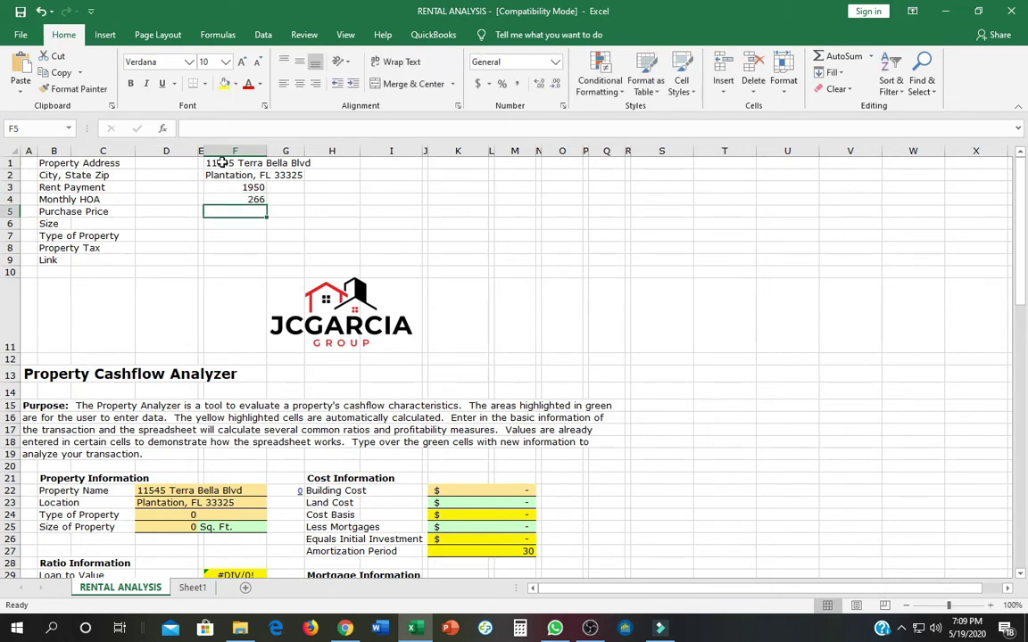
text(260000)
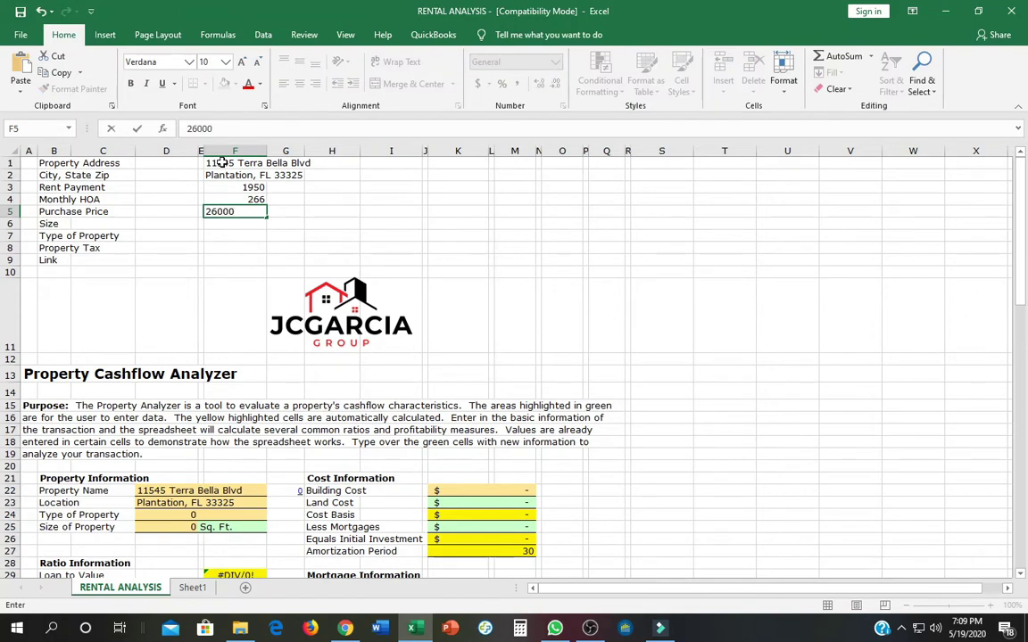
key(Return)
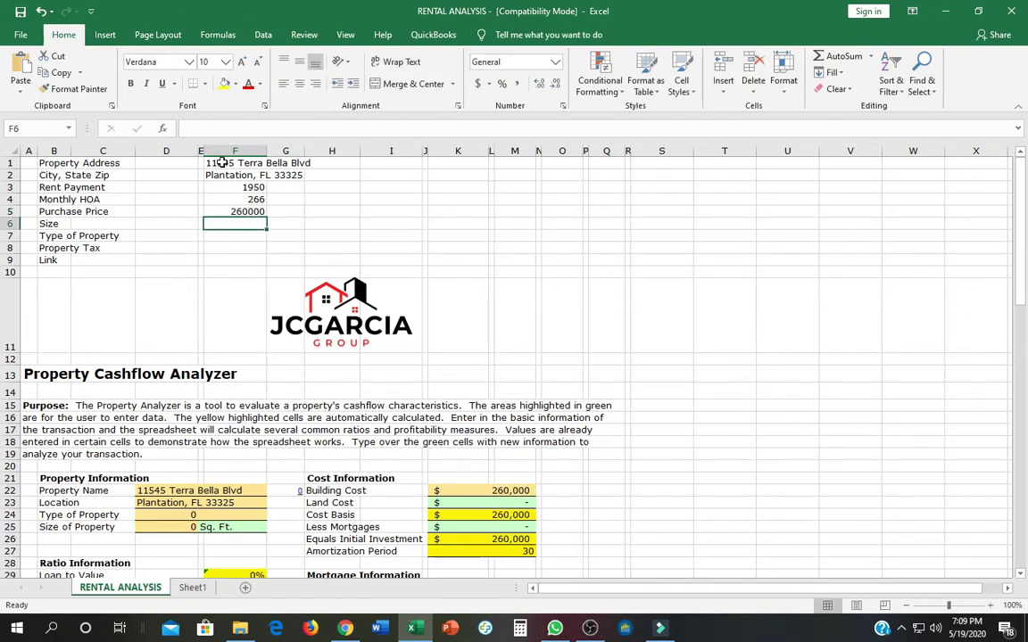
key(alt+Tab)
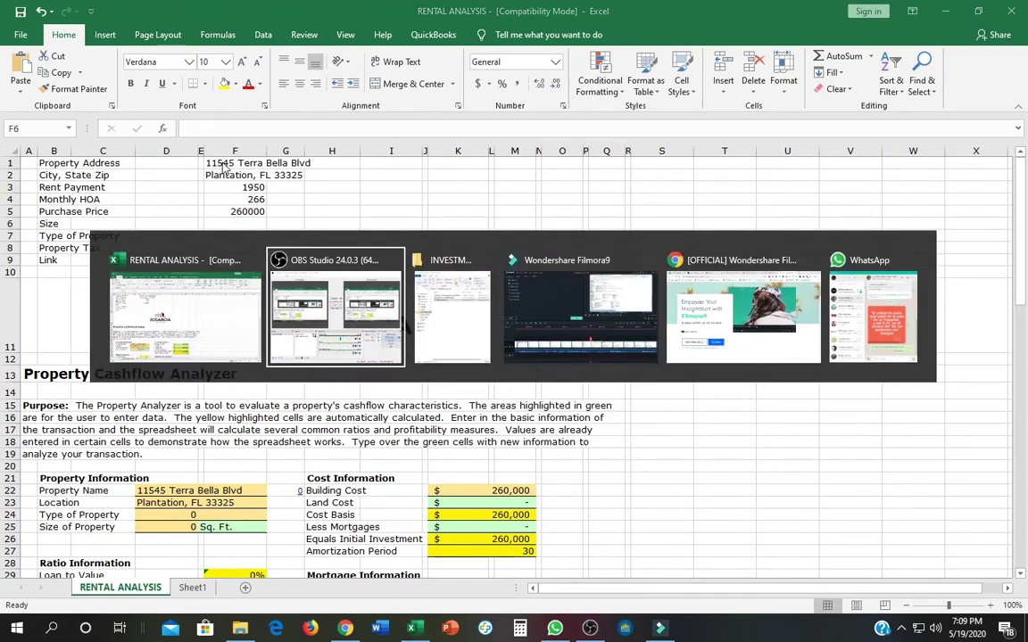
Recheck the 11545 listing in Chrome, close the Filmora page and return to Excel.
key(alt+Tab)
key(alt+Tab)
key(alt+Tab)
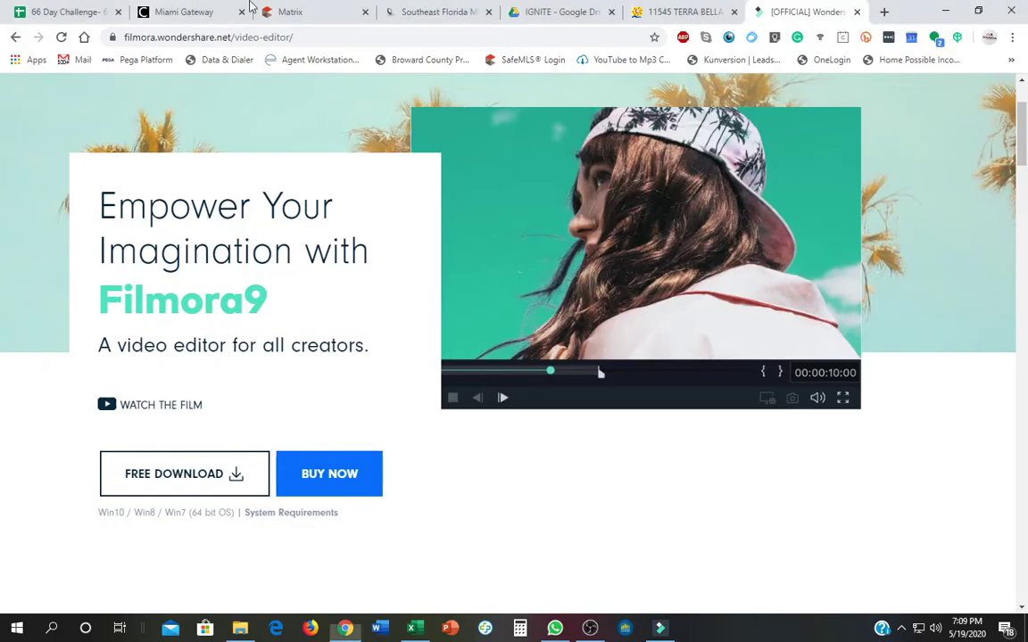
click(441, 12)
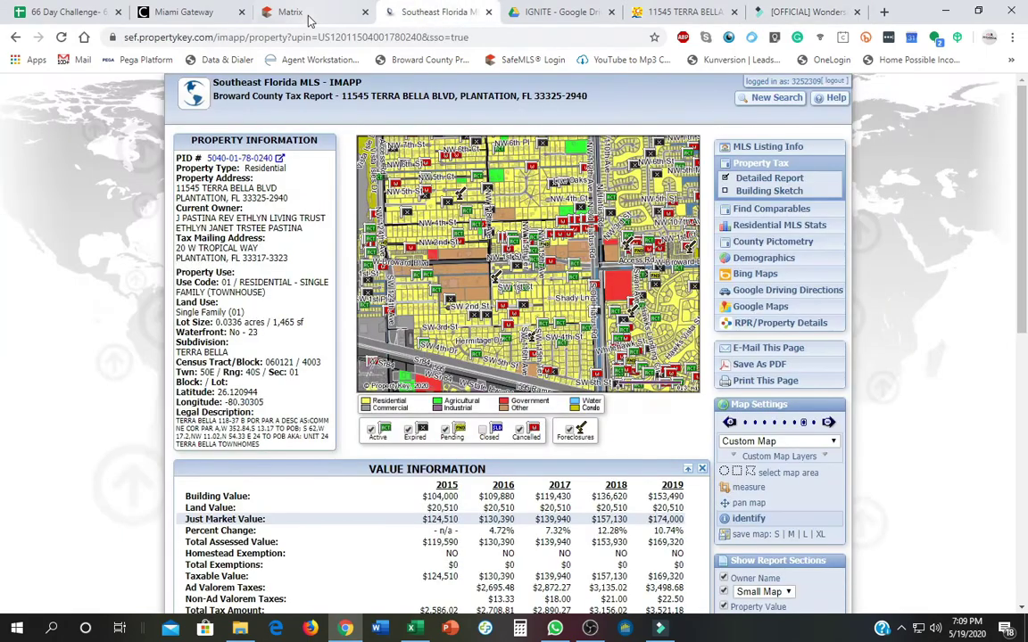
click(304, 13)
scroll(346, 292, up, 2)
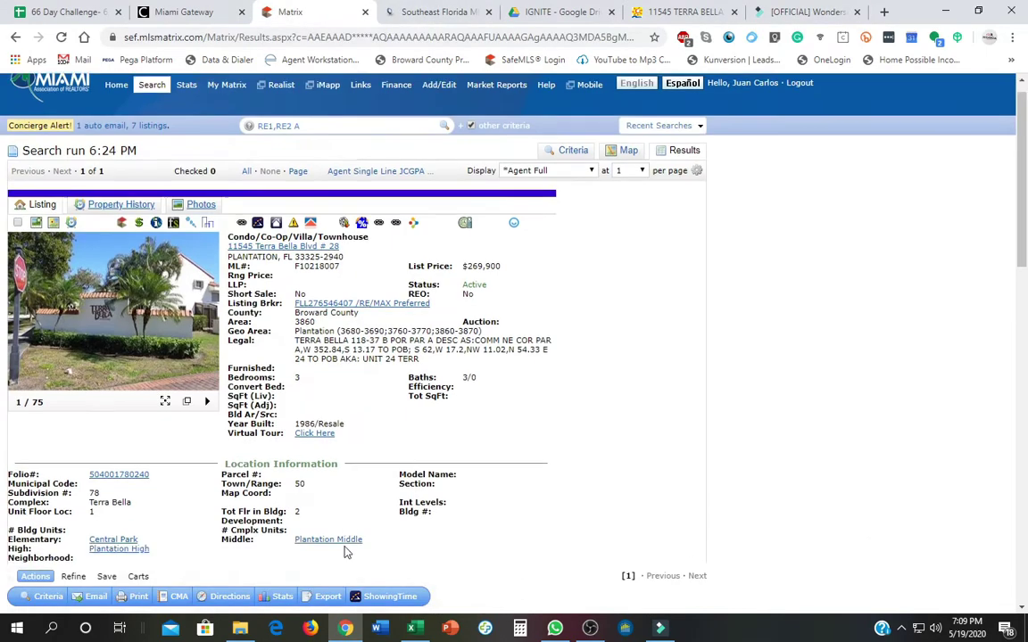
scroll(346, 551, down, 5)
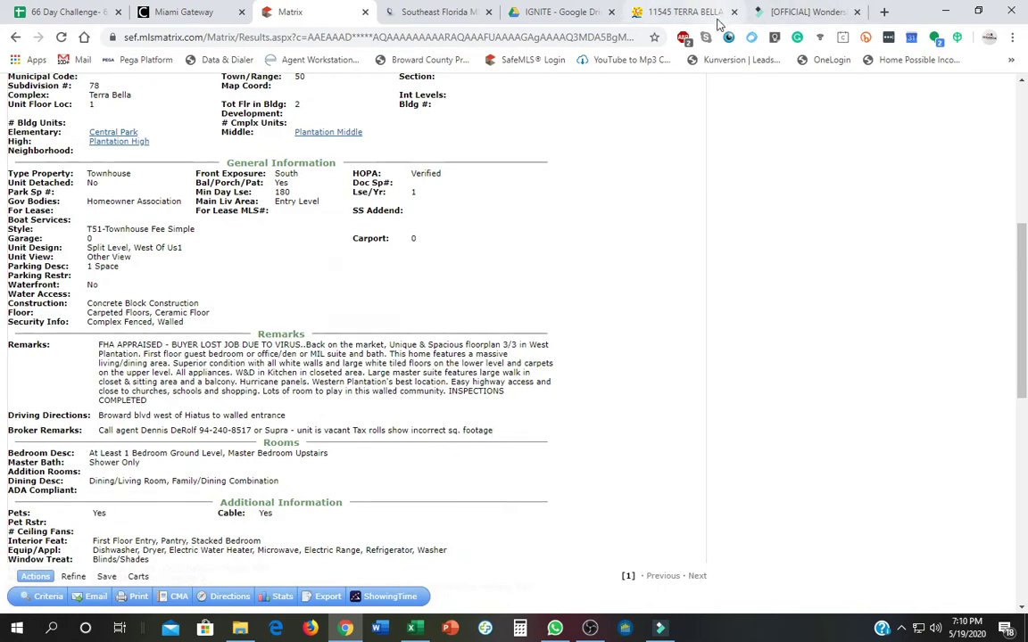
key(alt+Tab)
key(alt+Tab)
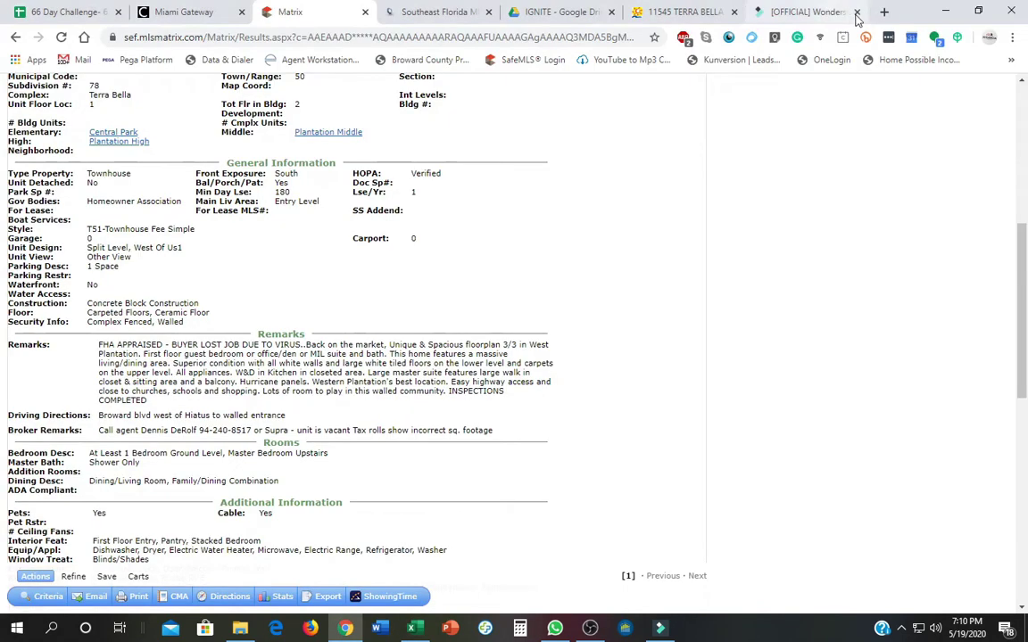
click(857, 12)
key(alt+Tab)
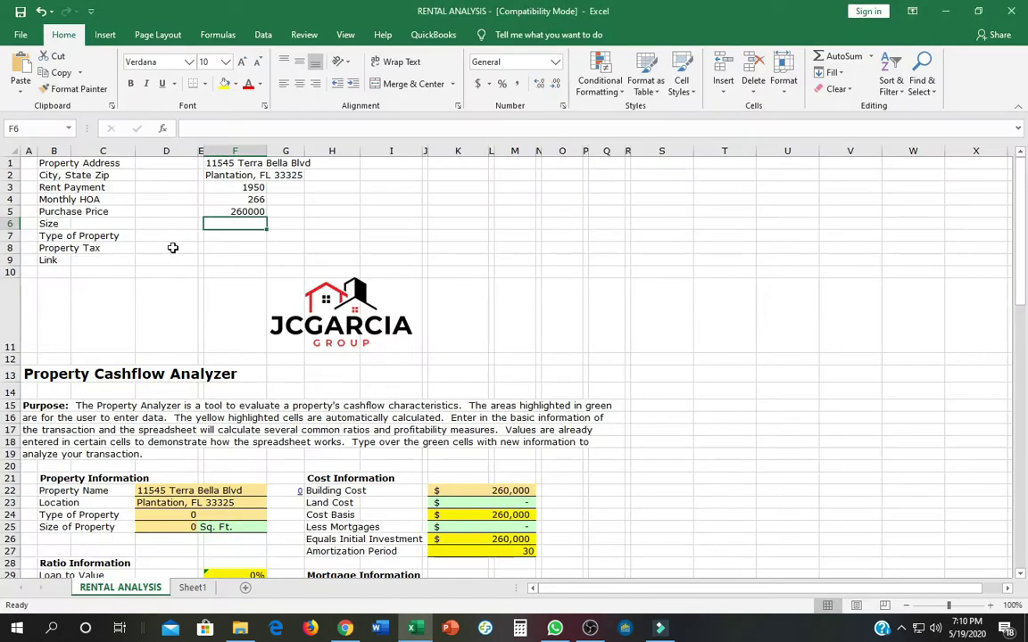
Enter 4717 as the property tax in cell F8, then switch toward Chrome.
click(227, 246)
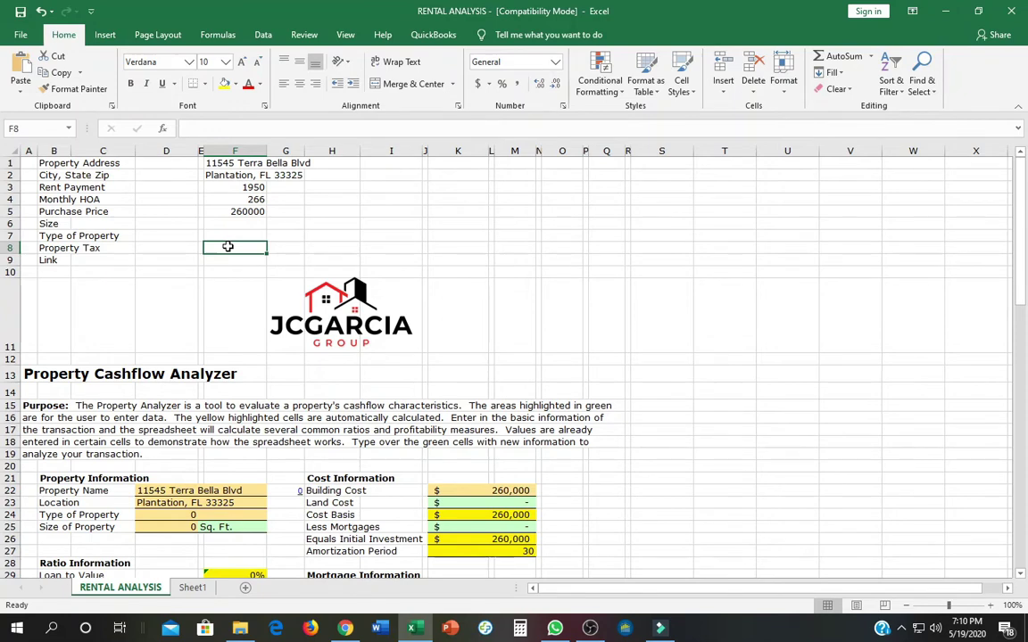
text(47)
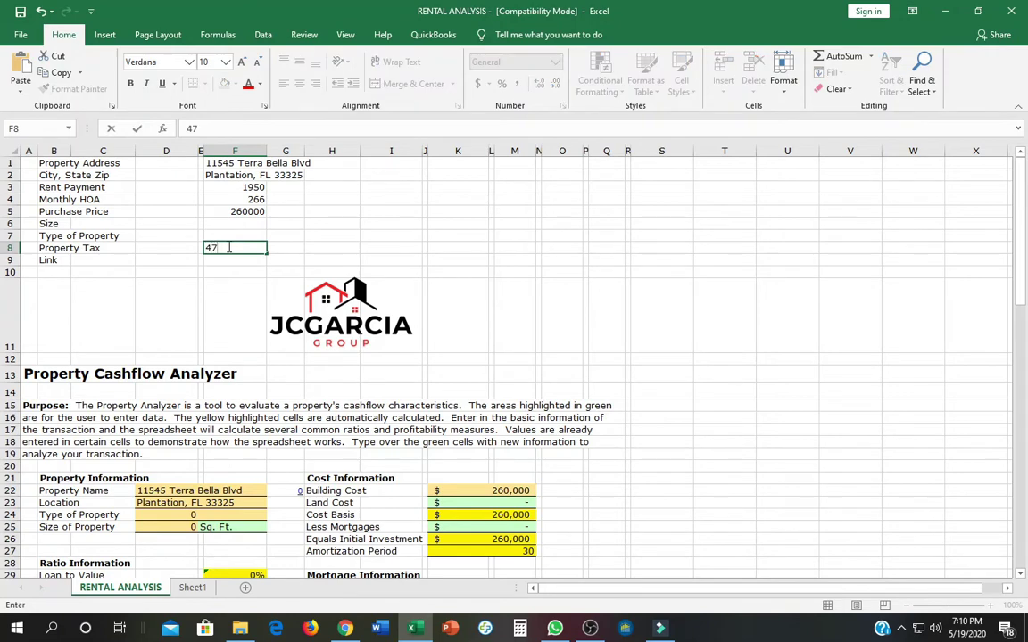
text(17)
key(Return)
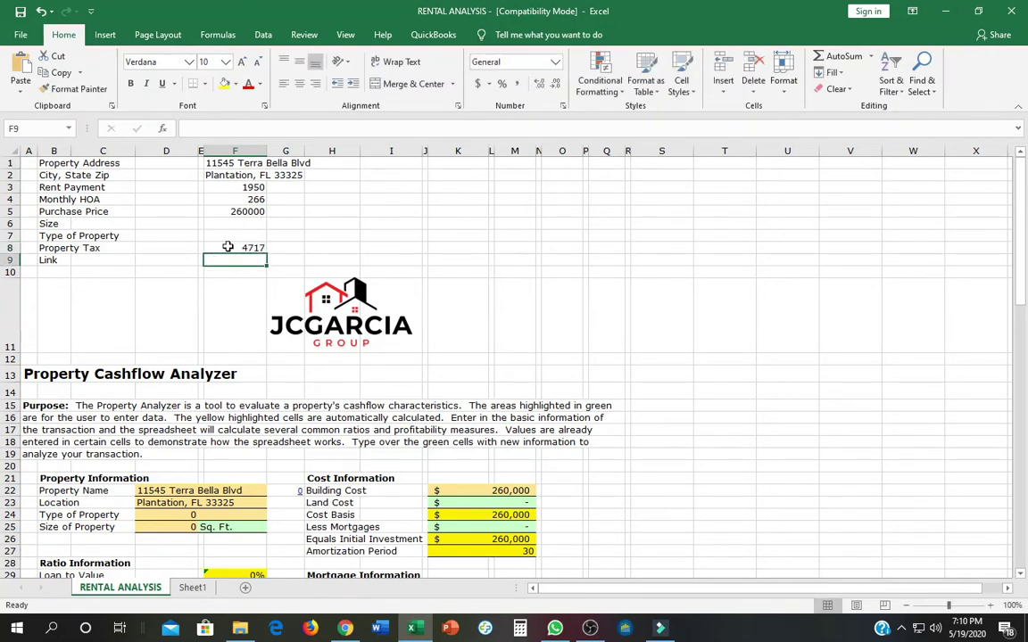
key(alt+Tab)
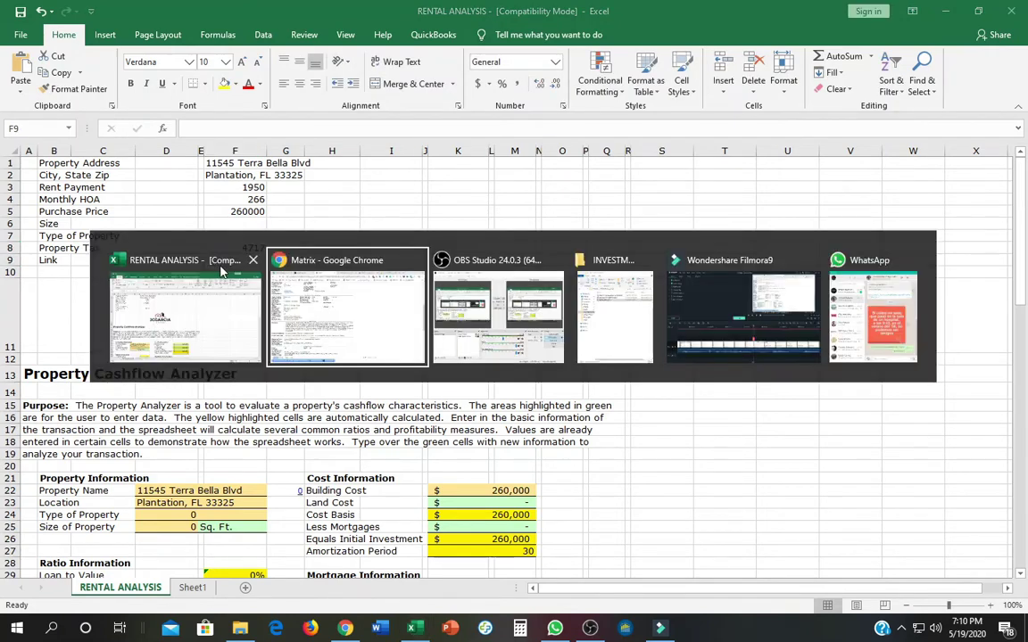
Copy the Broward County property record URL from Chrome and bring the RENTAL ANALYSIS workbook back.
key(ctrl+9)
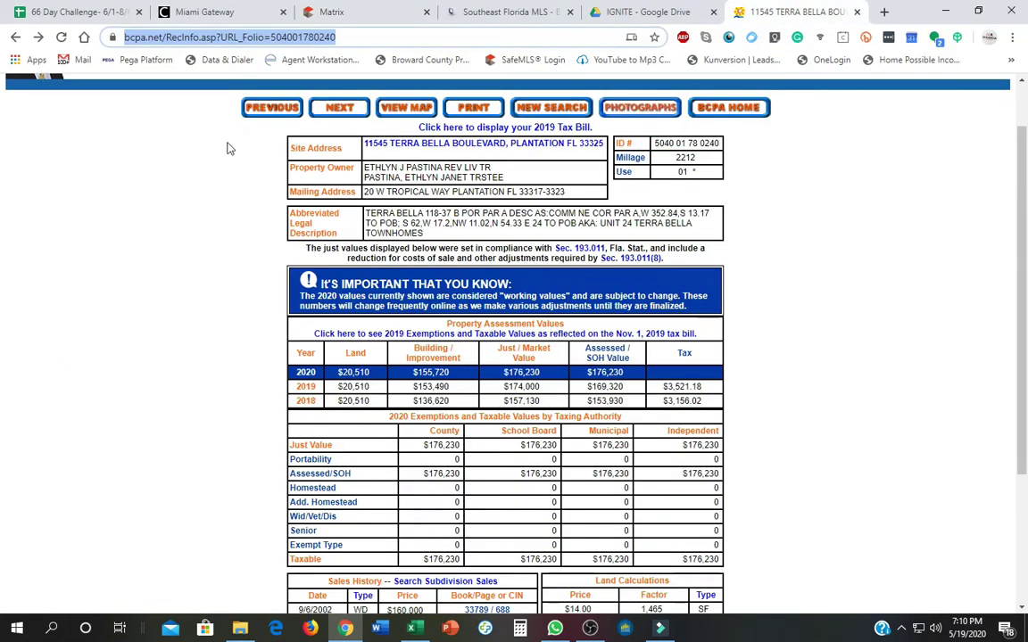
right_click(193, 33)
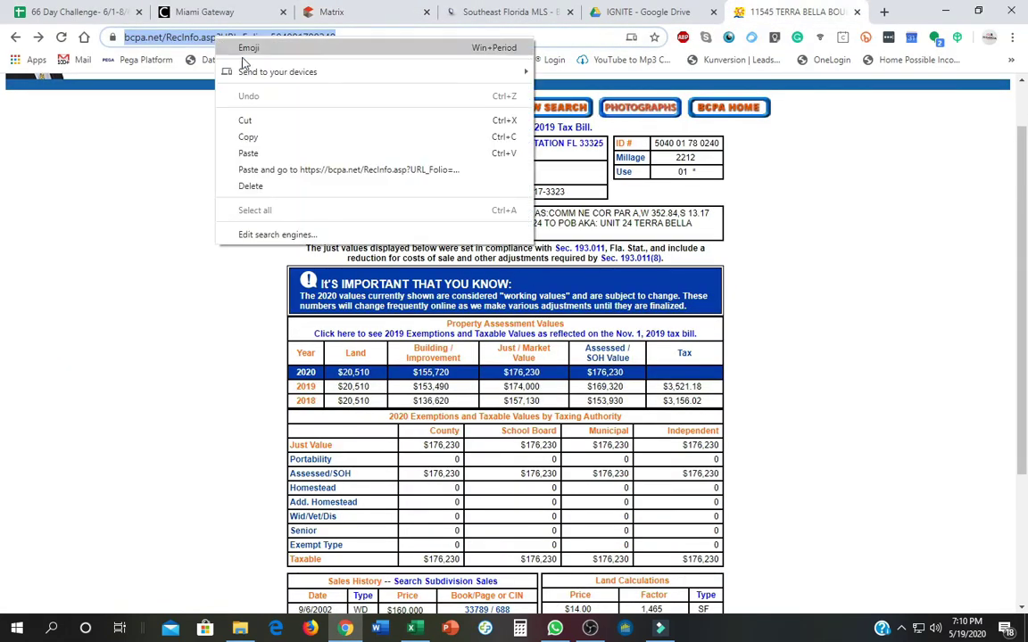
click(259, 138)
key(alt+Tab)
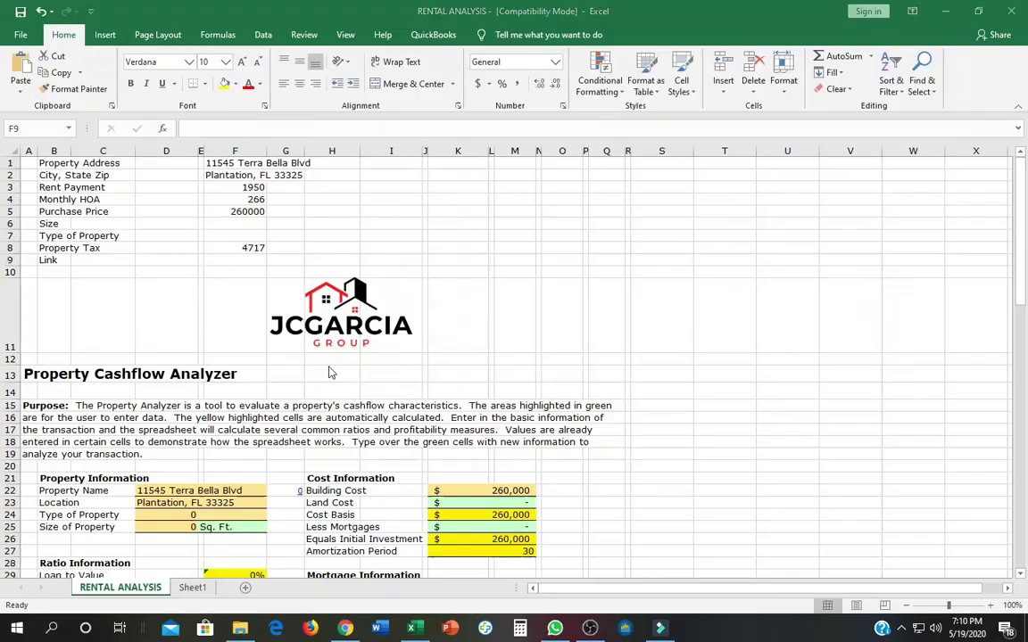
right_click(245, 262)
Paste the bcpa.net property record link into the Link cell F9.
click(287, 322)
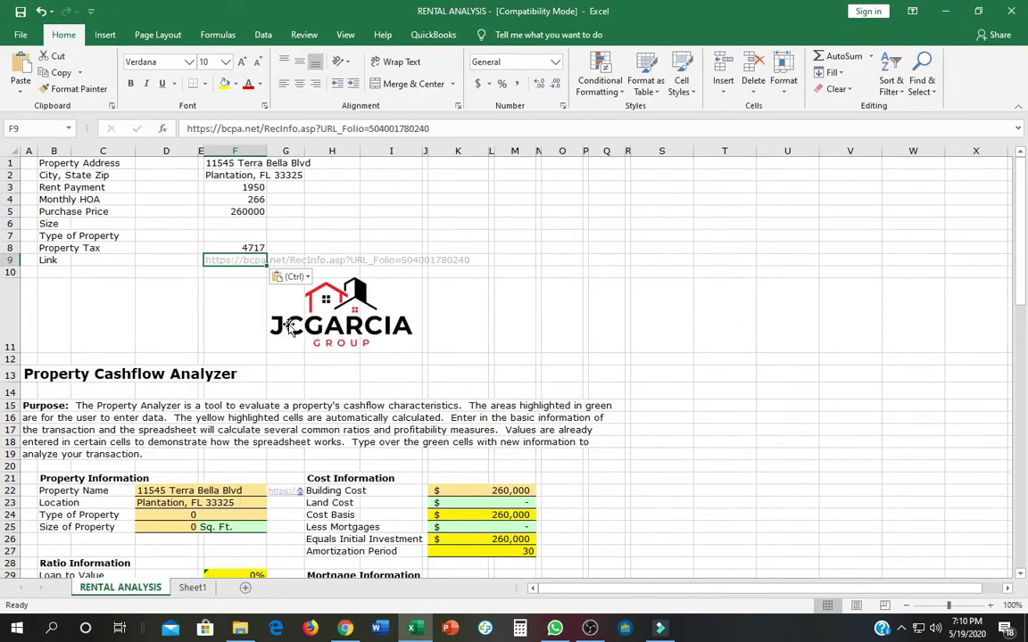
click(658, 351)
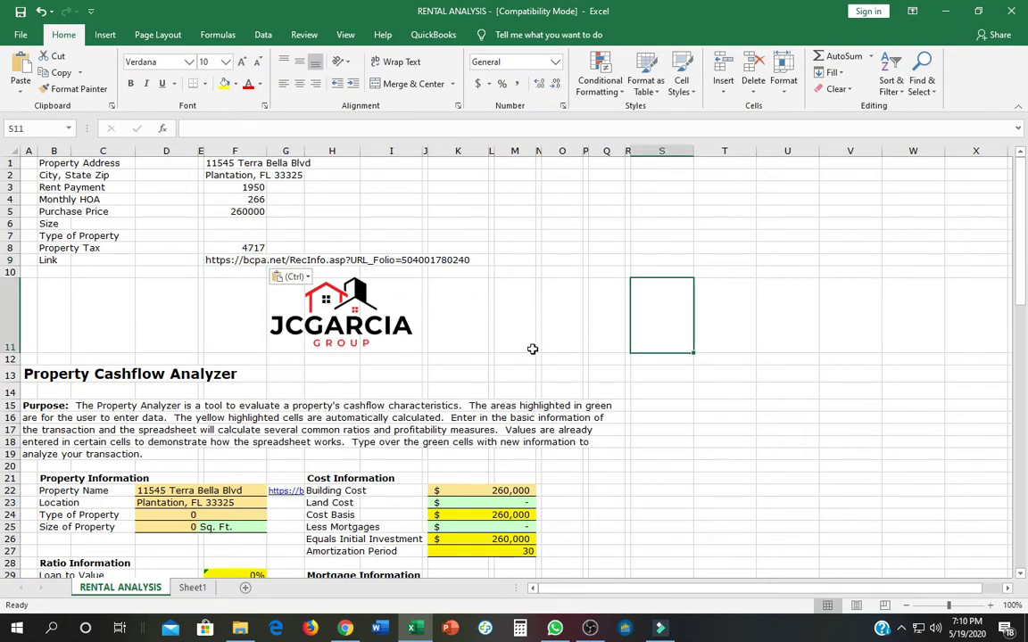
scroll(164, 369, down, 2)
scroll(164, 369, down, 1)
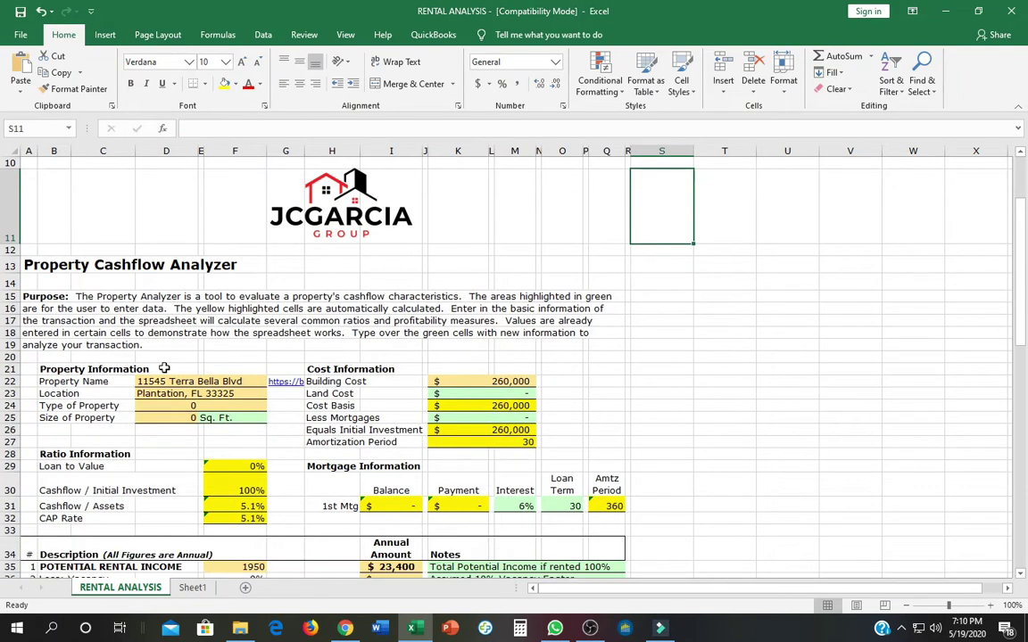
scroll(152, 368, down, 1)
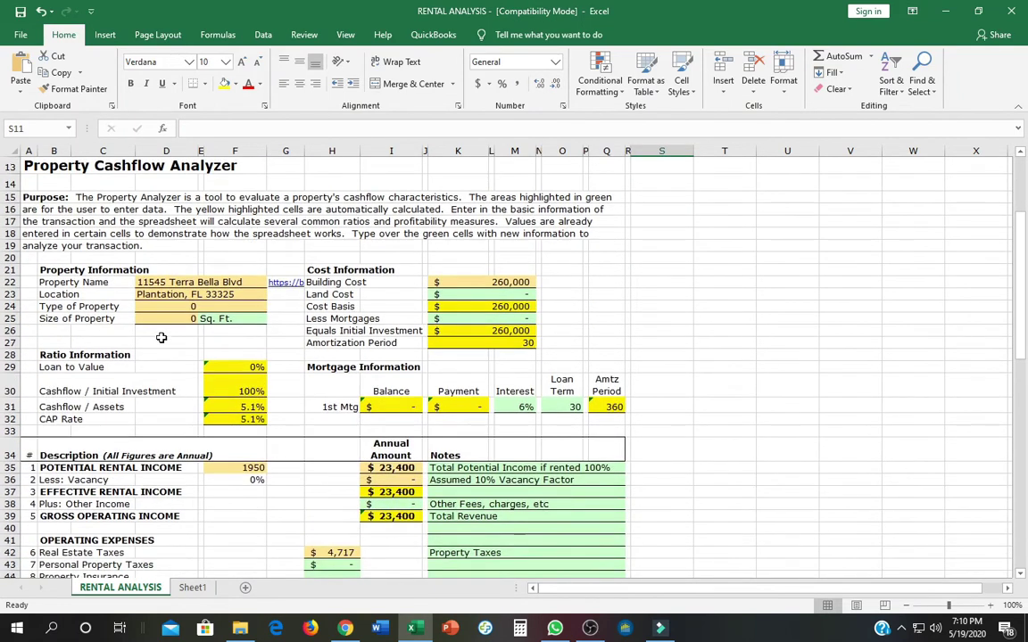
scroll(150, 303, up, 4)
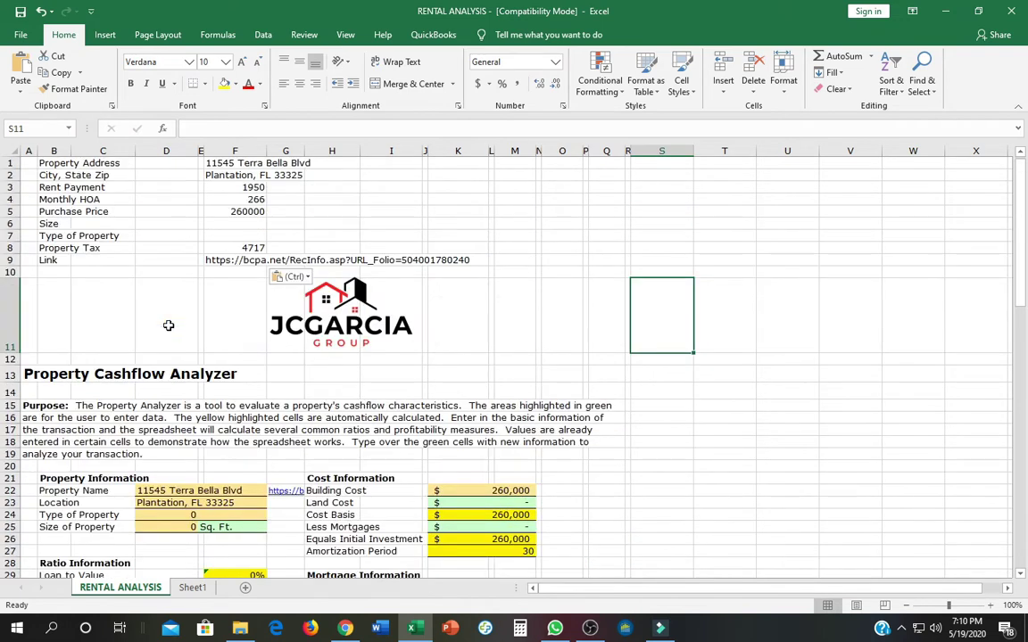
Enter TOWNHOUSE as the Type of Property in F7 and check it under Property Information.
click(232, 234)
text(t)
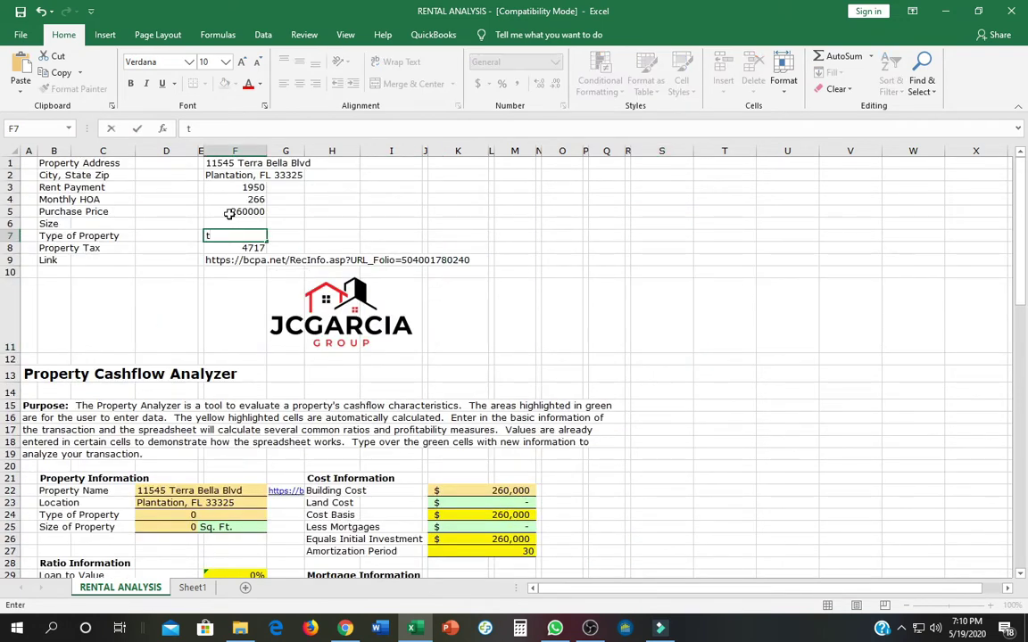
text(TOWNHOUSE)
key(Return)
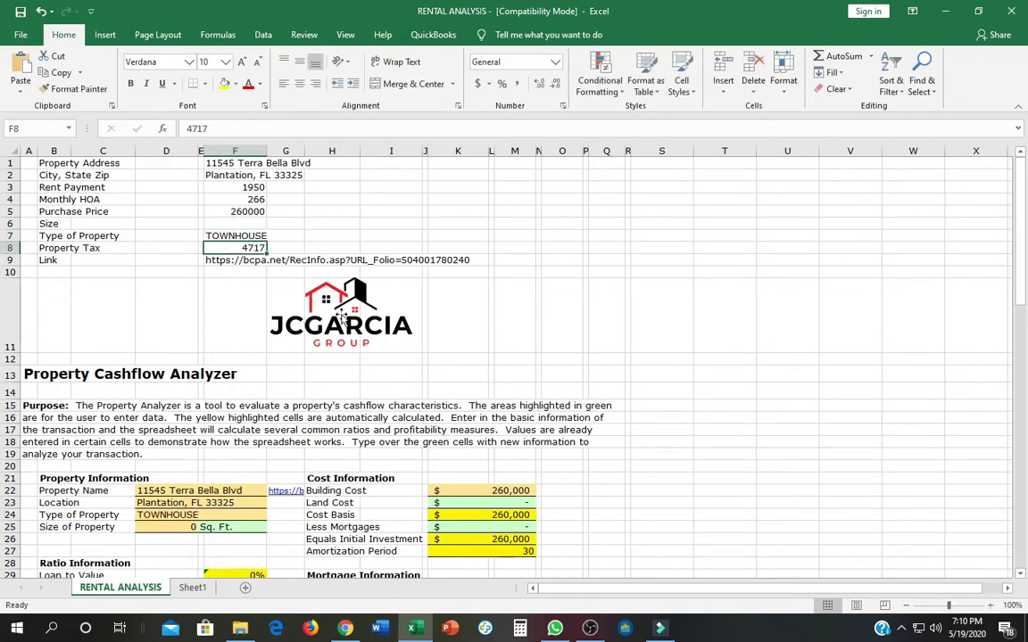
scroll(559, 432, down, 5)
scroll(559, 432, down, 2)
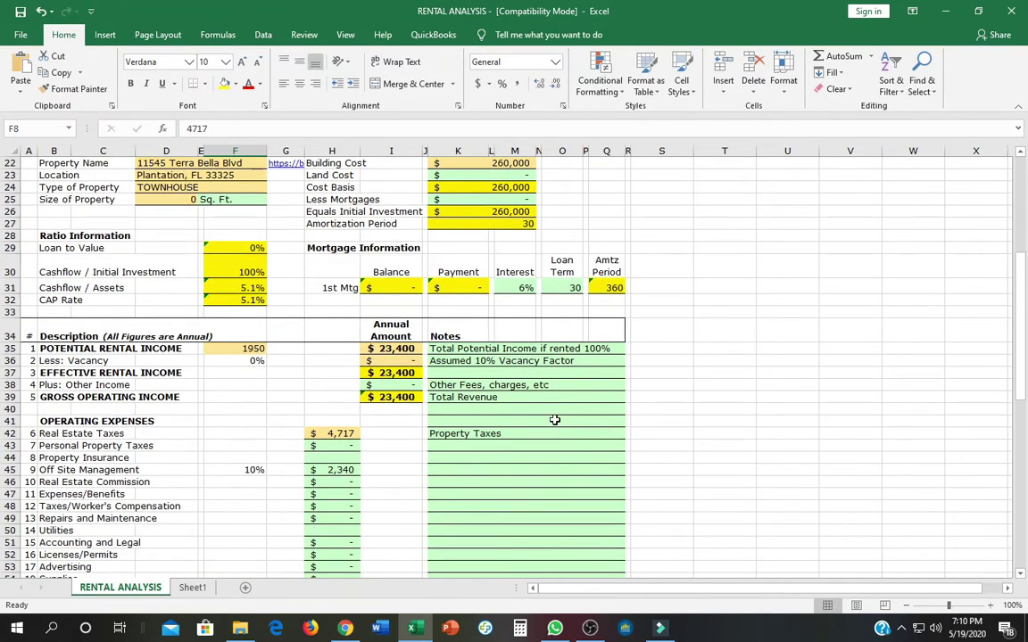
scroll(554, 419, down, 3)
scroll(553, 415, up, 6)
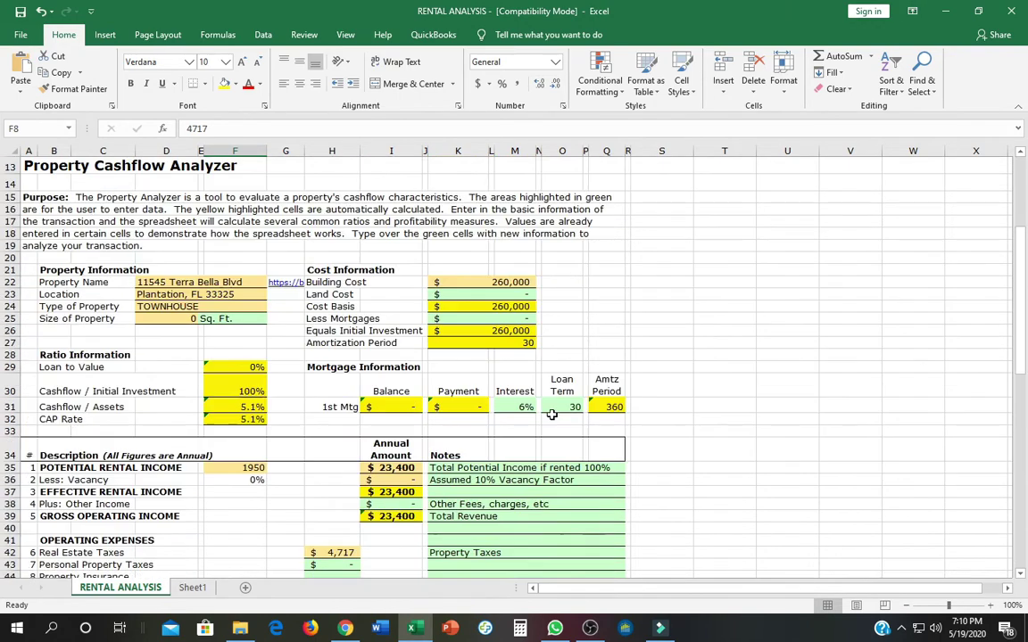
scroll(551, 415, up, 4)
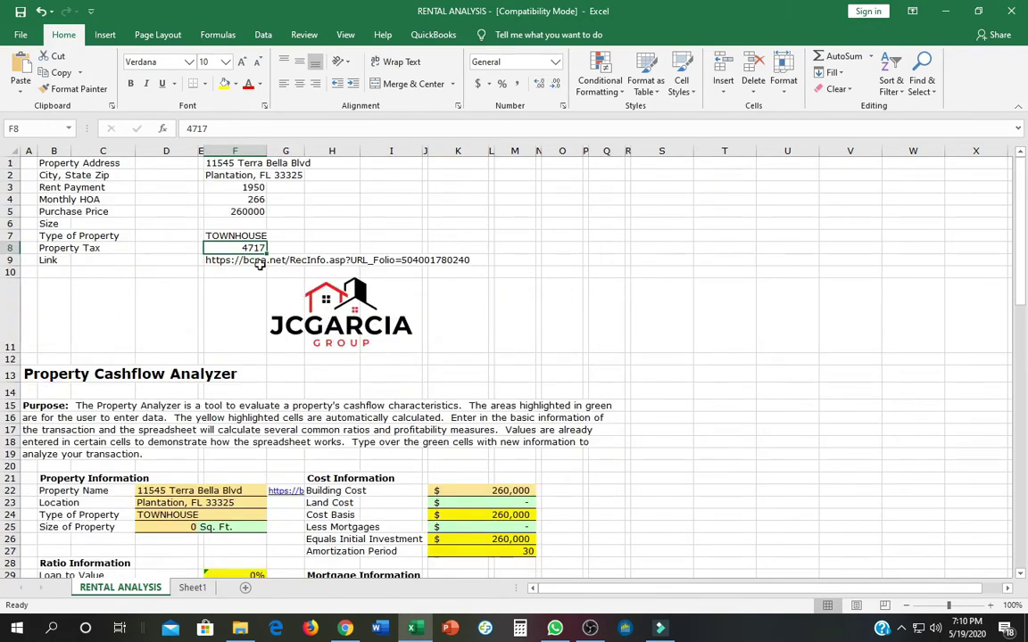
scroll(666, 339, down, 5)
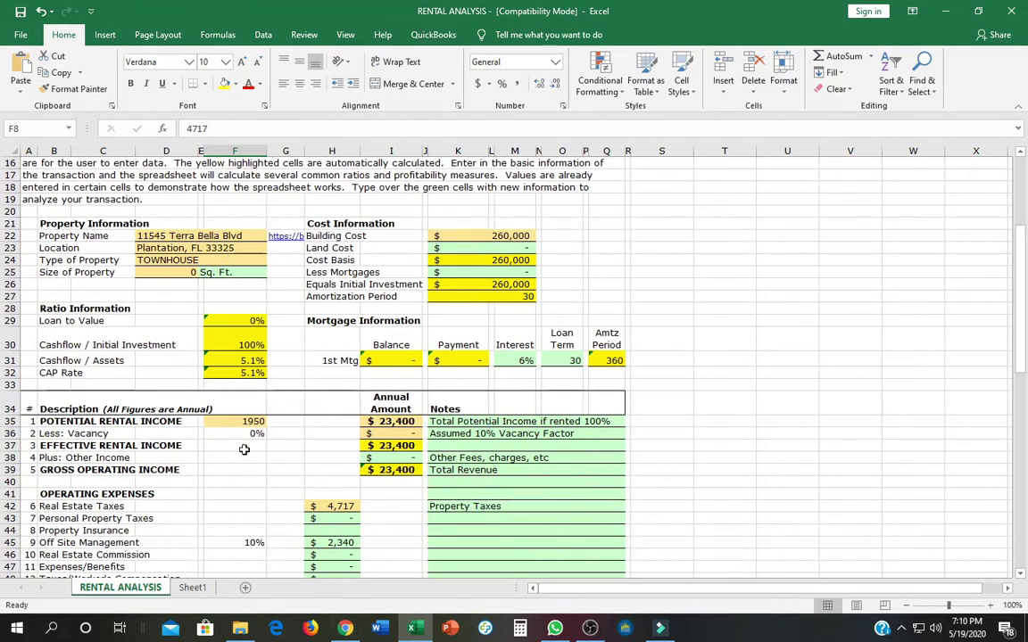
Enter 10 as the vacancy rate in F36, dropping effective rental income to $21,060.
scroll(328, 393, down, 1)
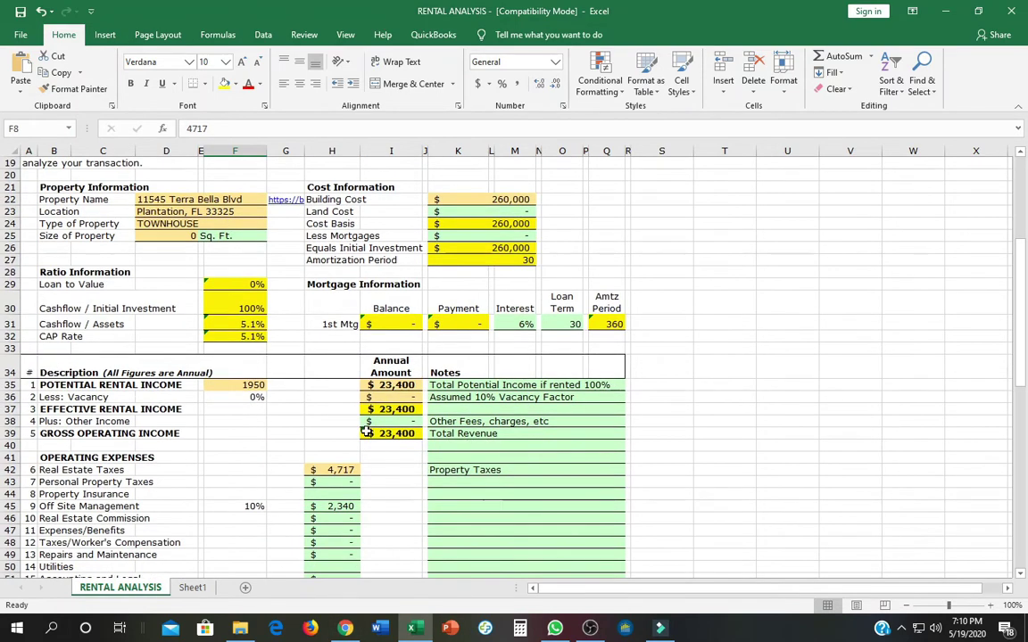
scroll(366, 432, down, 2)
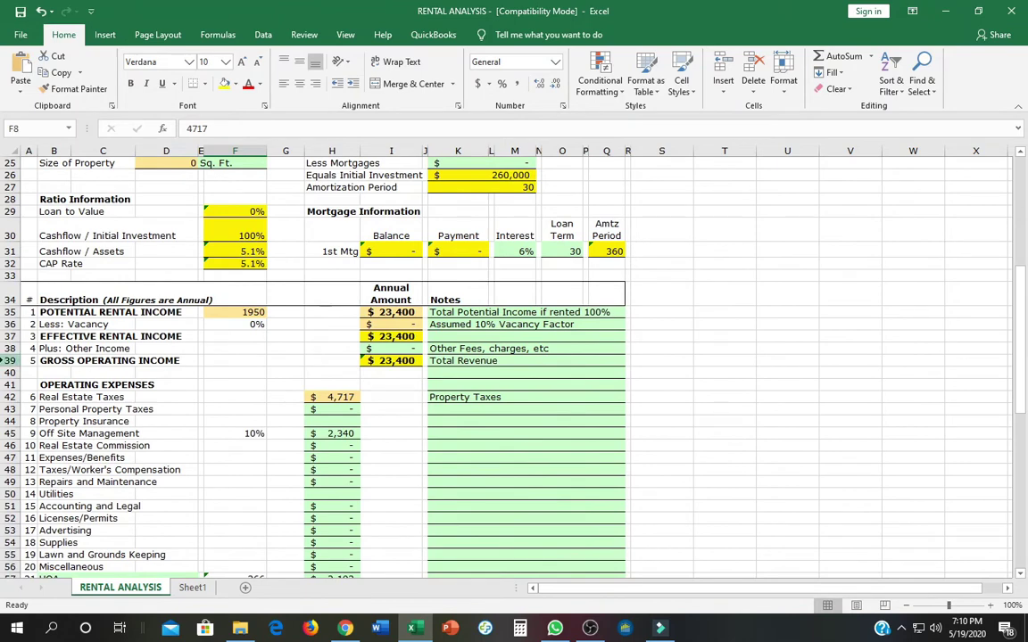
click(251, 325)
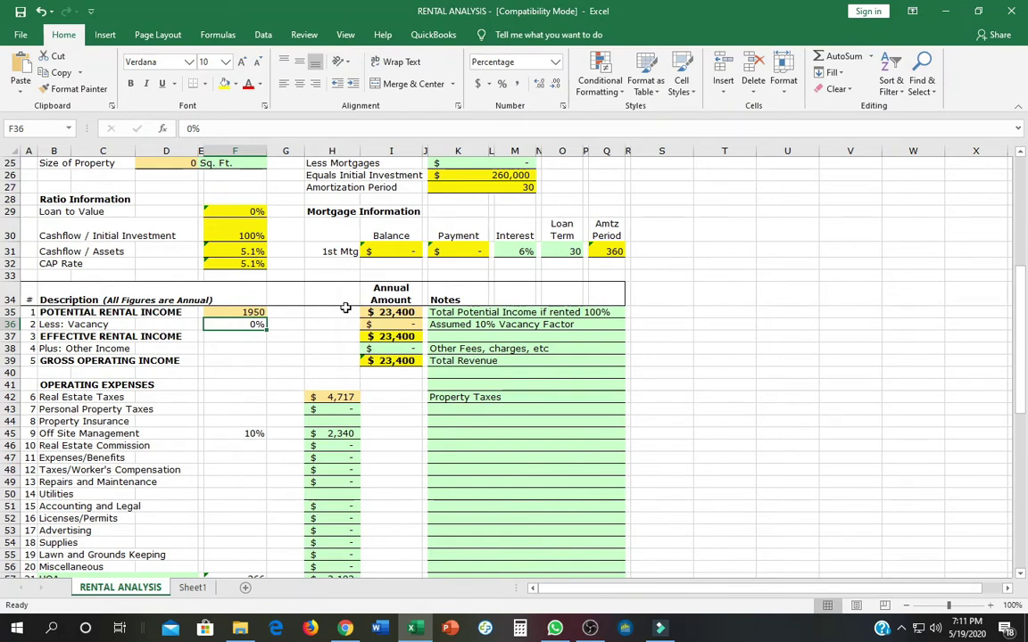
text(10)
key(Return)
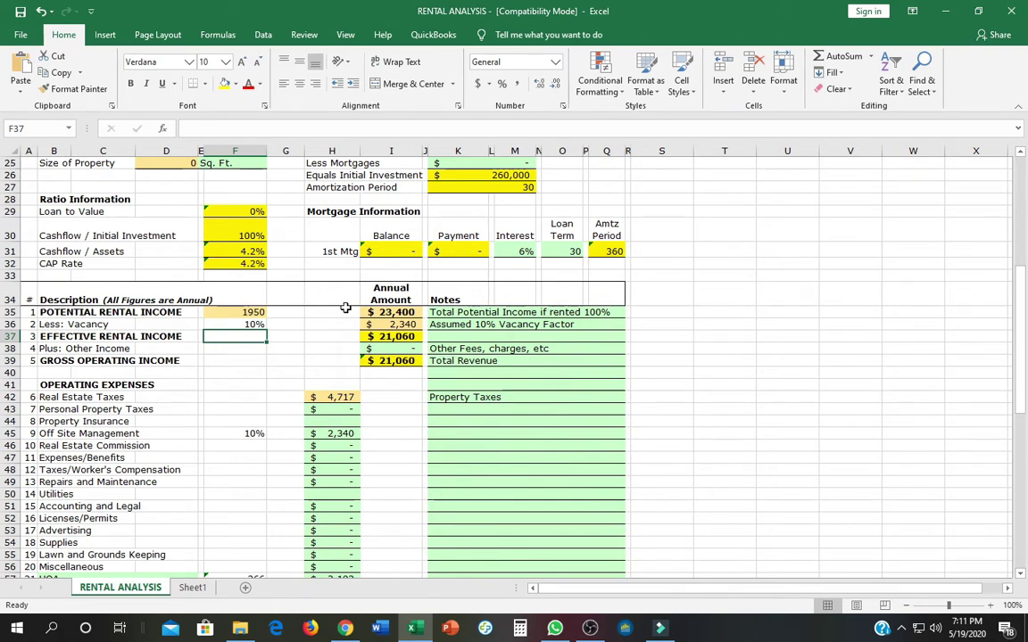
scroll(298, 294, down, 4)
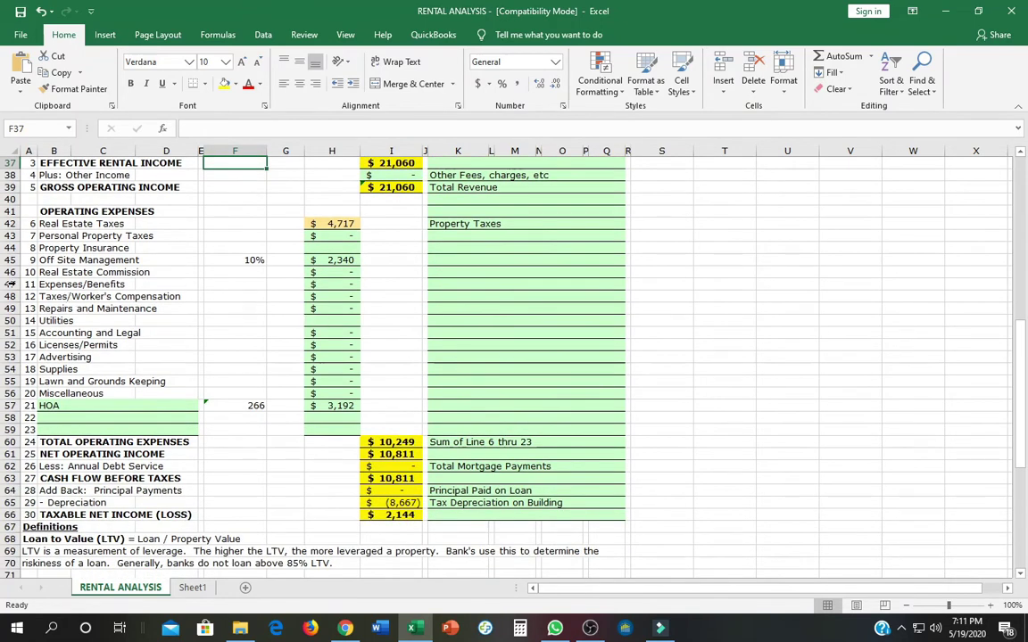
Clear the 10% off-site management rate in F45, raising net operating income to $13,151.
click(241, 263)
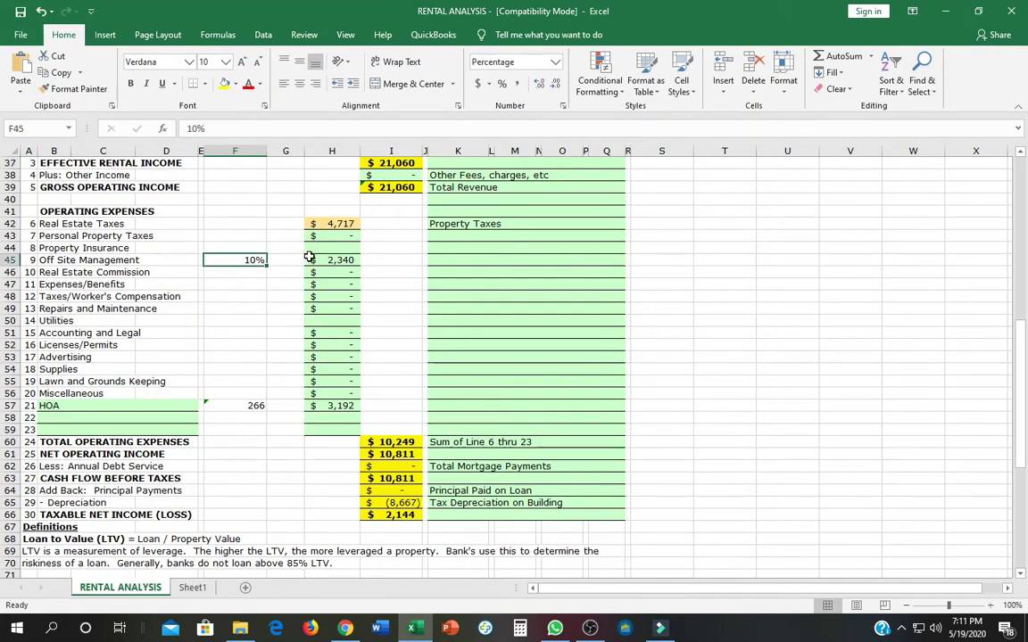
key(Delete)
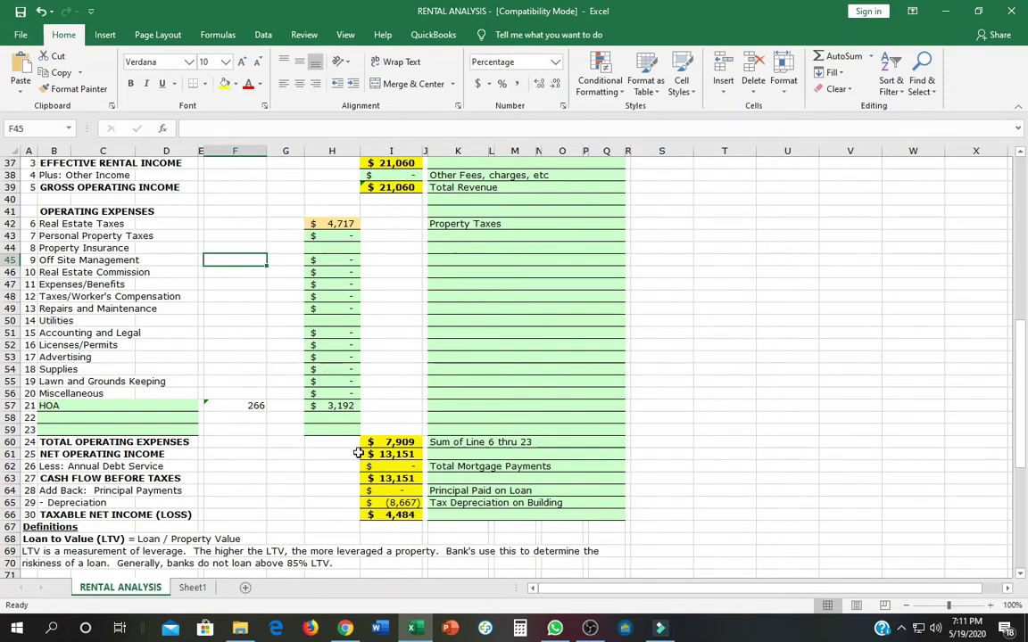
scroll(347, 447, up, 1)
scroll(347, 447, up, 5)
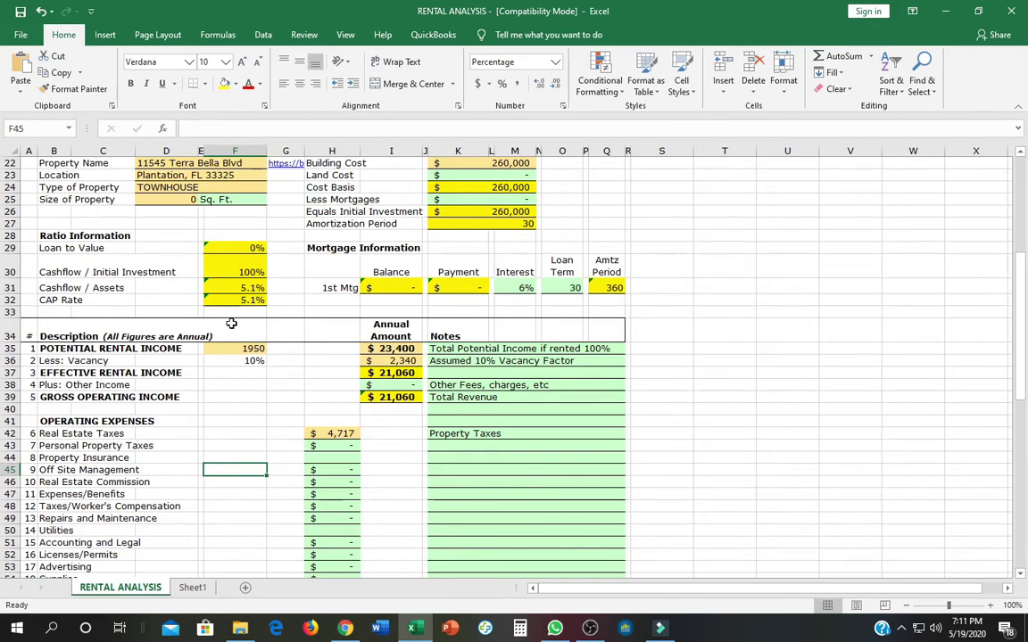
scroll(231, 323, up, 4)
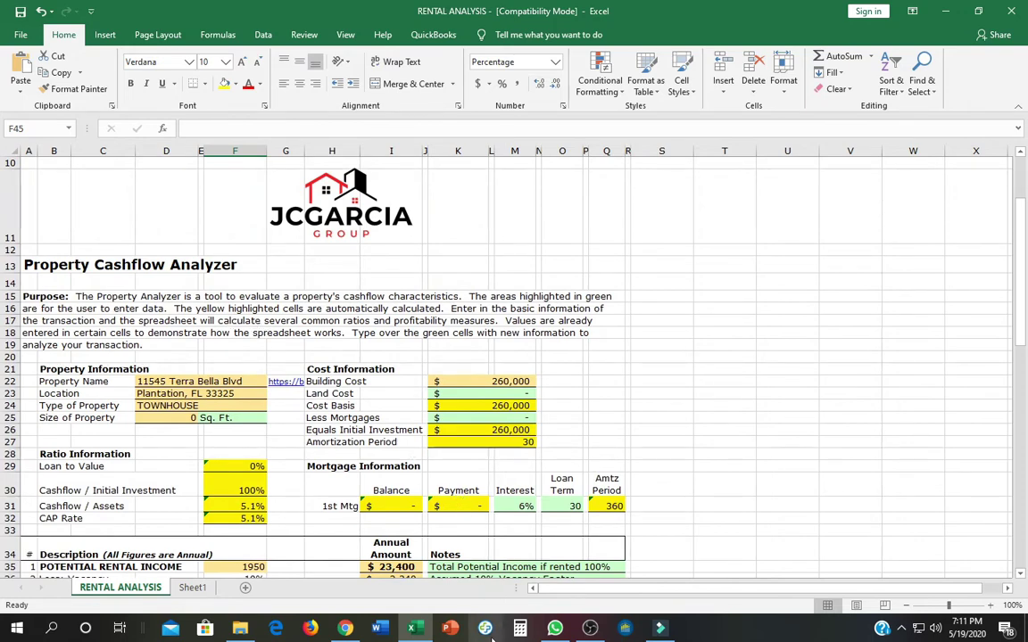
scroll(261, 518, down, 1)
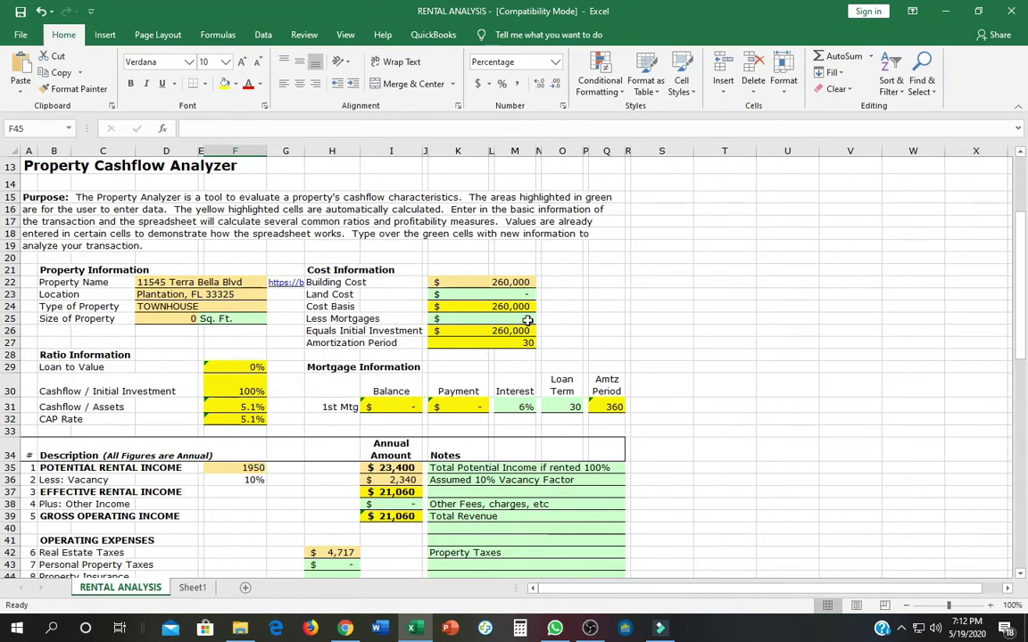
click(496, 282)
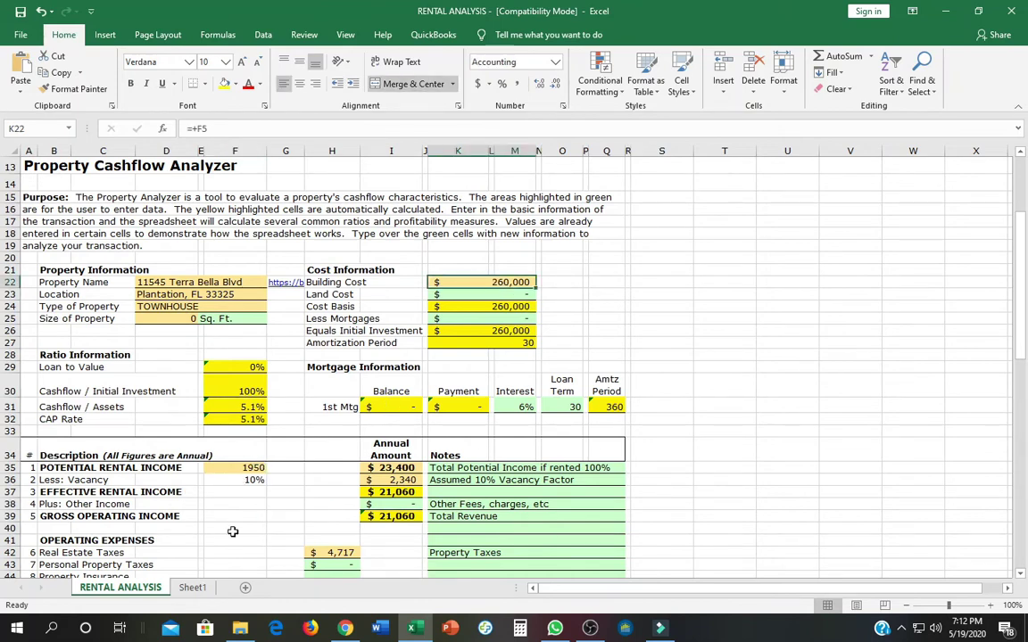
click(211, 471)
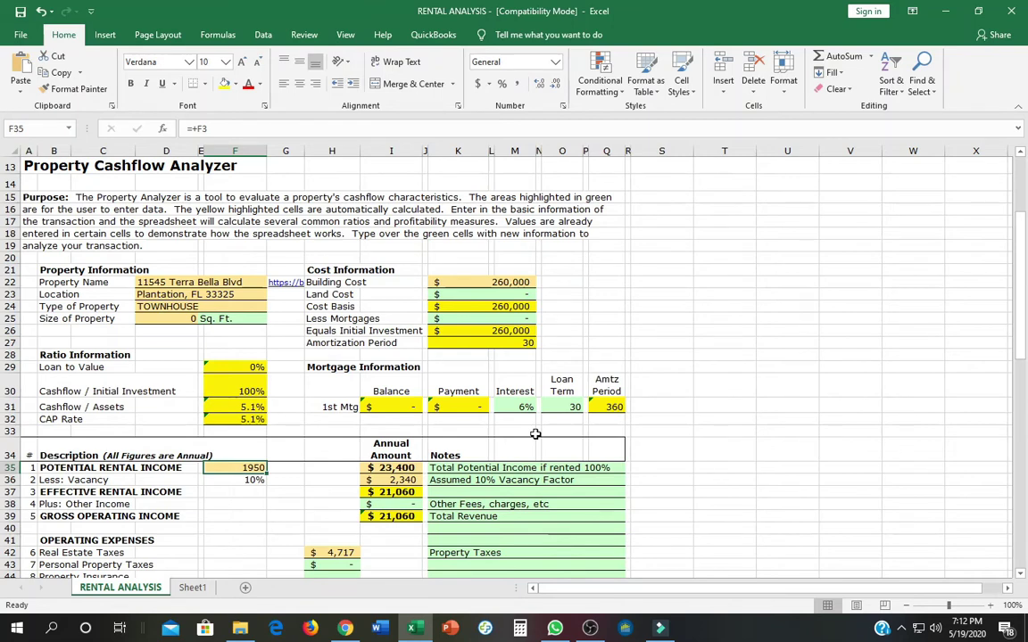
text(2050)
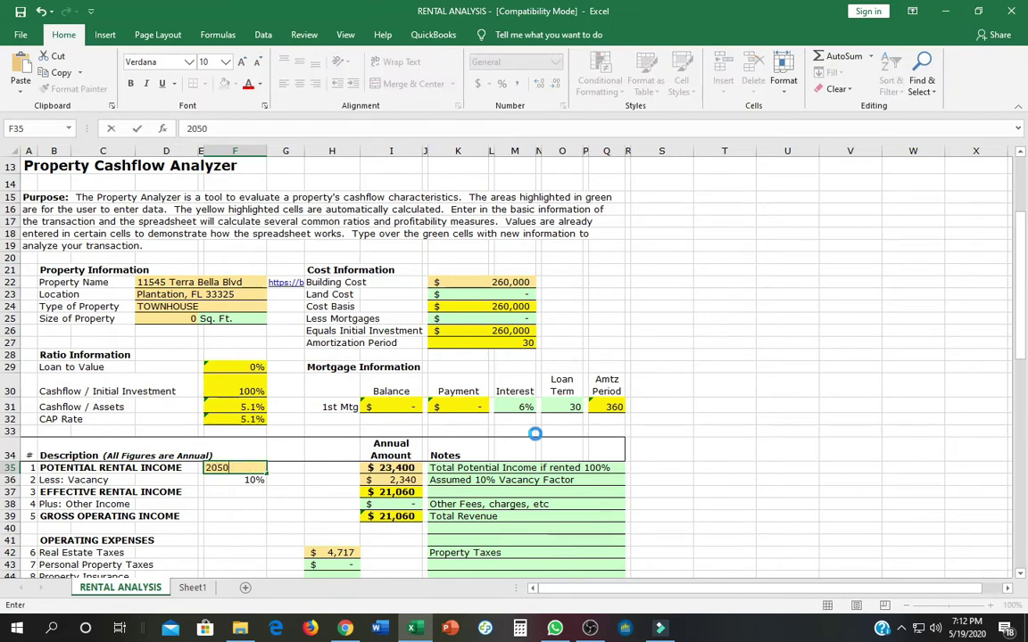
key(Return)
key(Up)
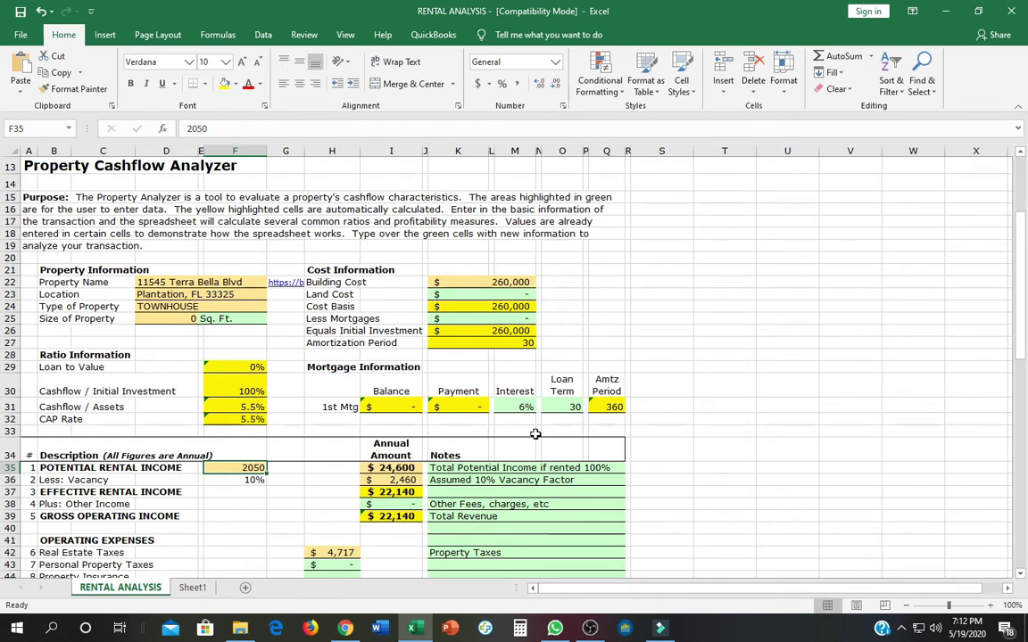
key(Up)
key(Up)
key(Up)
key(Up)
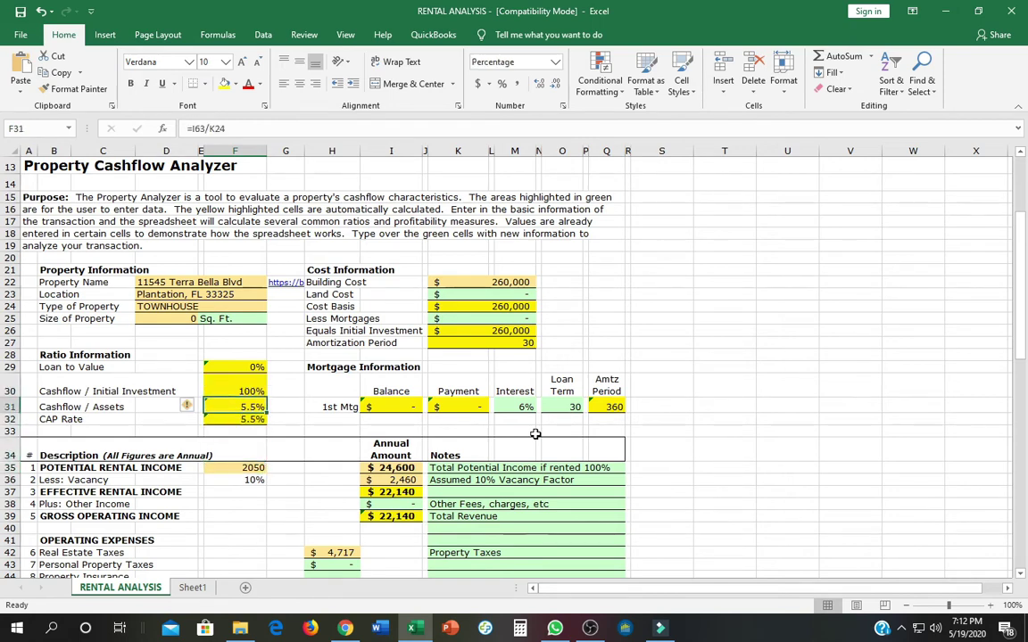
key(Down)
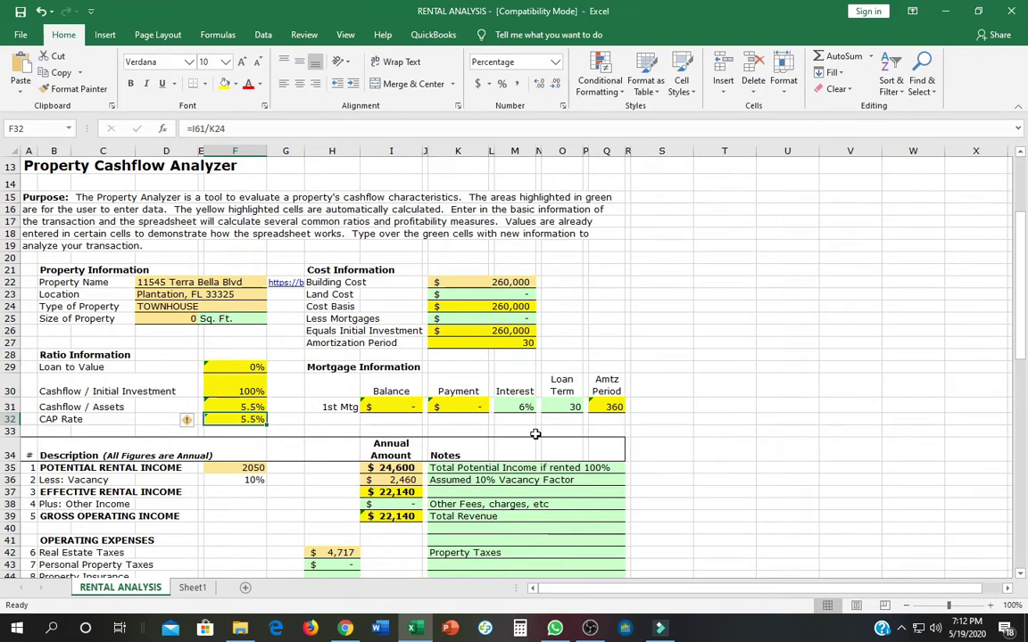
key(Up)
key(Up)
key(Right)
key(Right)
key(Right)
key(Right)
key(Right)
key(Up)
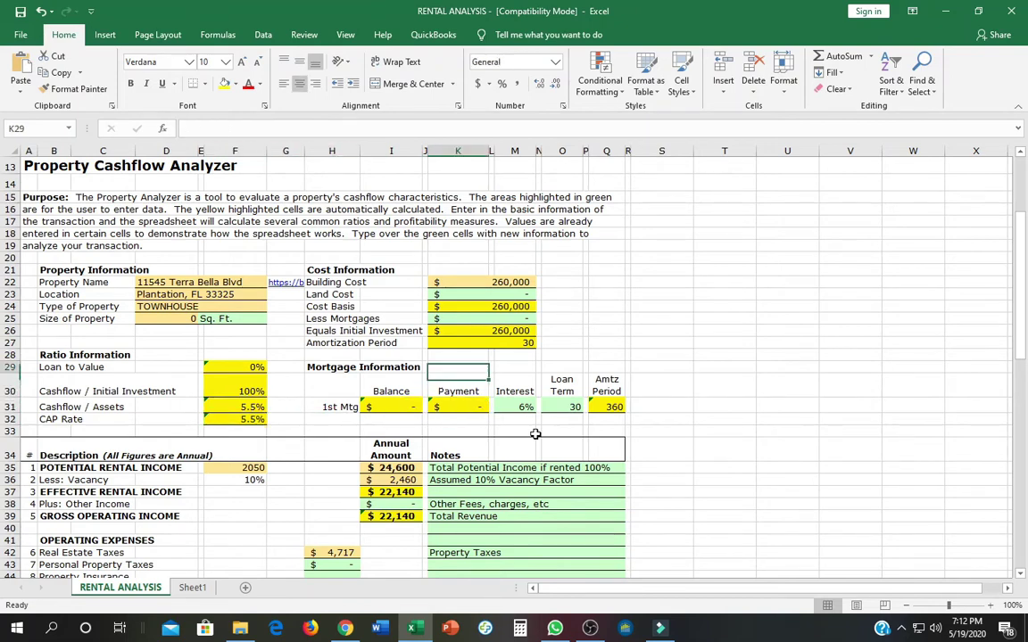
key(Up)
key(Up)
key(Up)
key(Up)
key(Up)
key(Up)
key(Up)
key(Up)
key(Left)
key(Left)
key(Left)
key(Left)
key(Left)
key(Left)
key(Left)
key(Left)
key(Left)
key(Left)
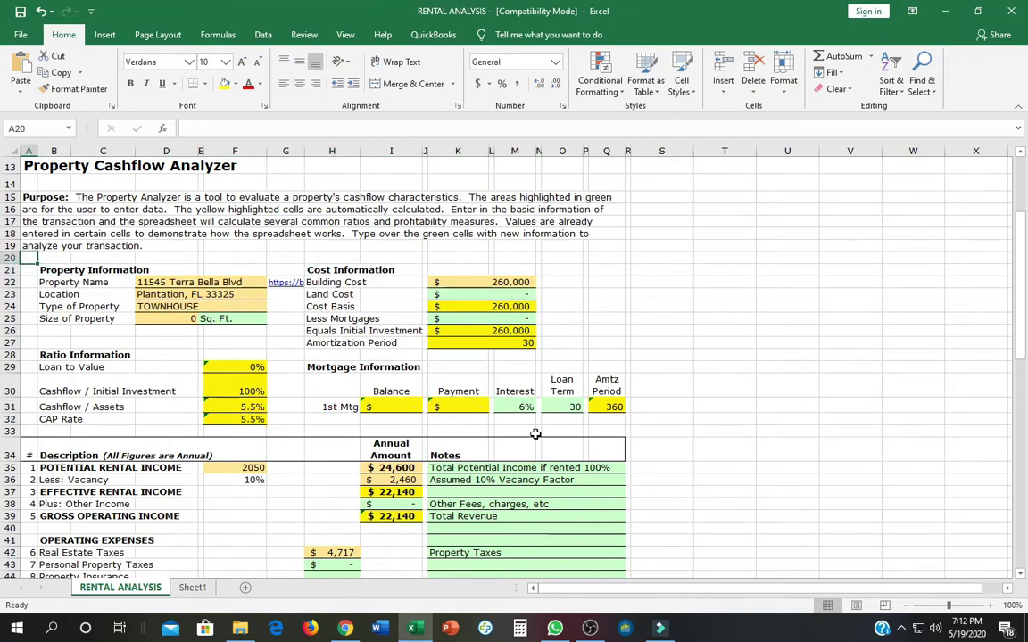
key(Up)
key(Up)
key(Up)
key(Up)
key(Up)
key(Up)
key(Up)
key(Up)
key(Up)
key(Up)
key(Up)
key(Up)
key(Up)
key(Up)
key(Up)
key(Up)
key(Up)
key(Up)
key(Up)
key(Up)
key(Down)
key(Down)
key(Down)
key(Right)
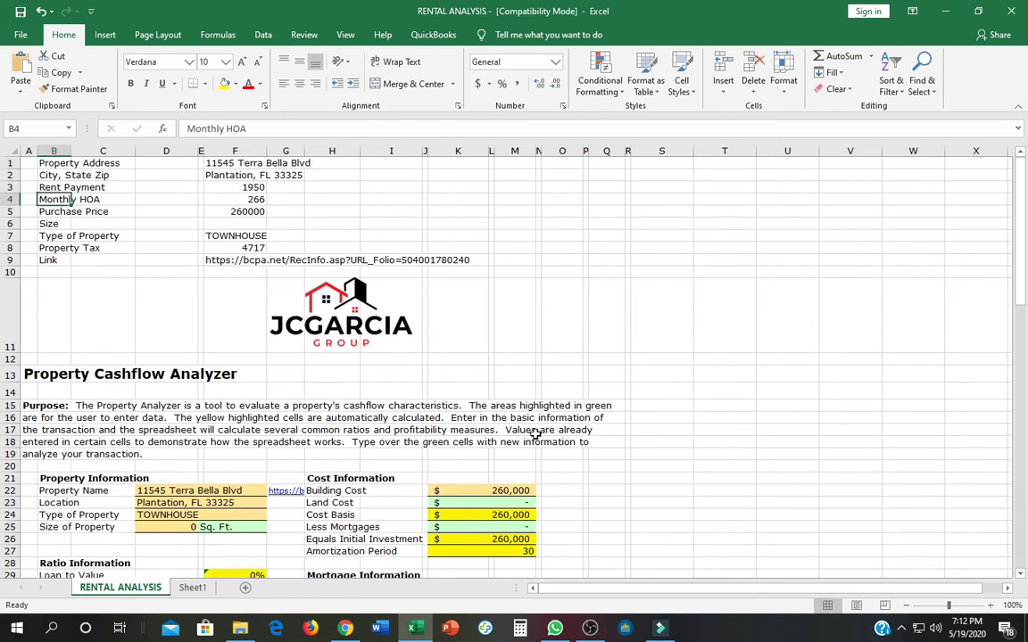
Try a 250000 purchase price in F5 and check the updated costs.
key(Right)
key(Down)
key(Right)
key(Right)
key(Right)
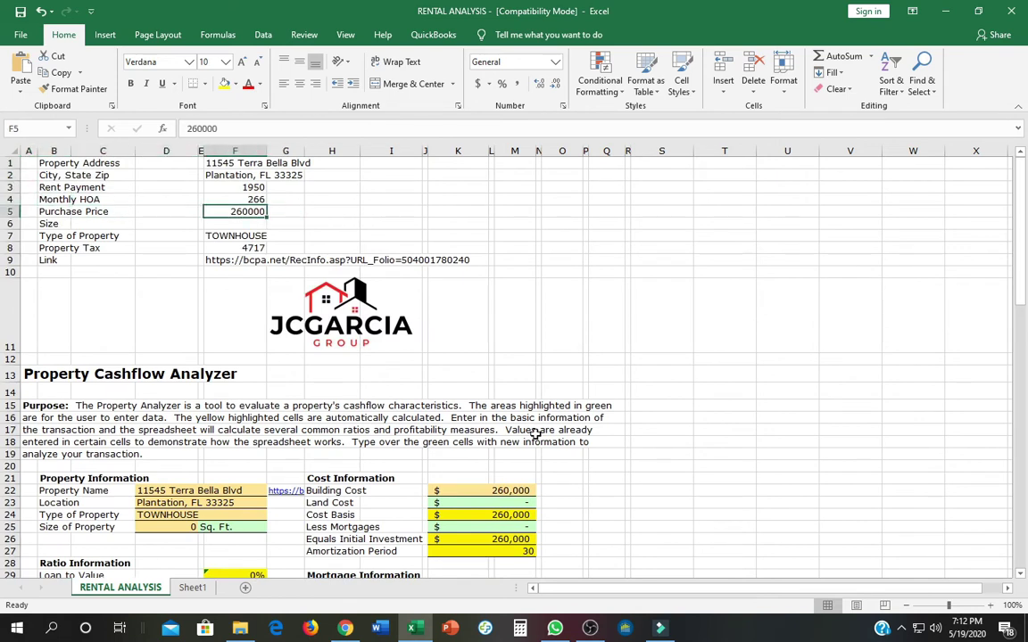
text(250000)
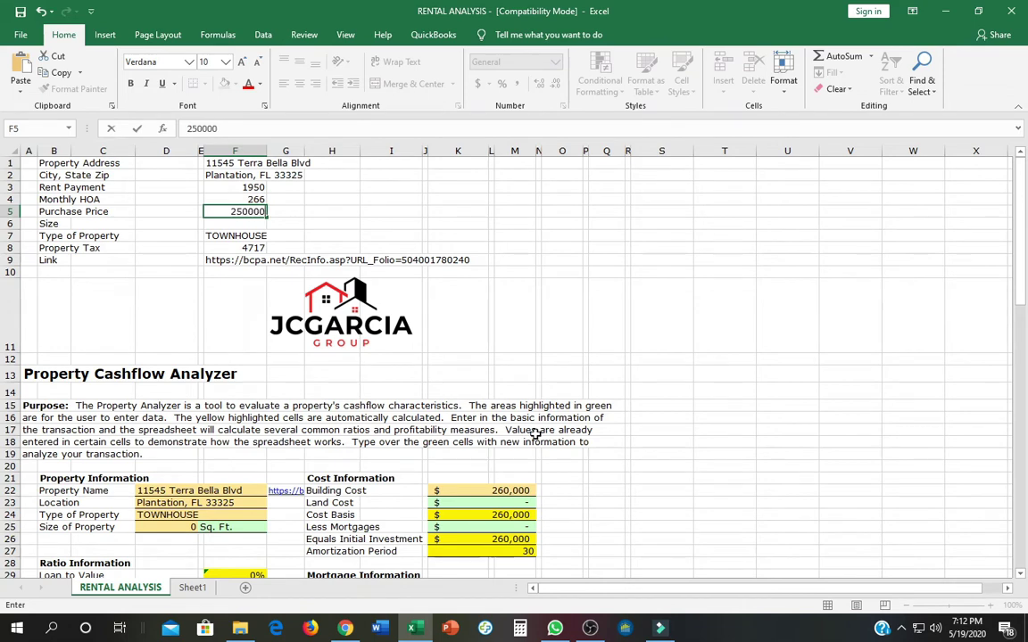
key(Return)
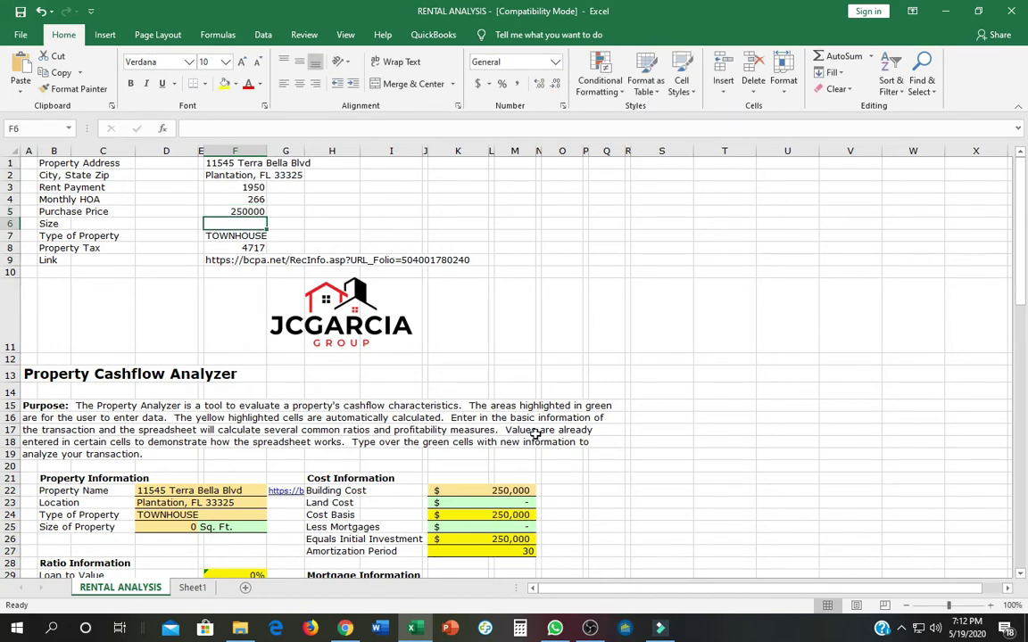
key(Down)
key(Down)
key(Down)
key(Down)
key(Down)
key(Down)
key(Down)
key(Down)
key(Down)
key(Down)
key(Down)
key(Down)
key(Down)
key(Down)
key(Down)
key(Down)
key(Down)
key(Down)
key(Down)
key(Down)
key(Down)
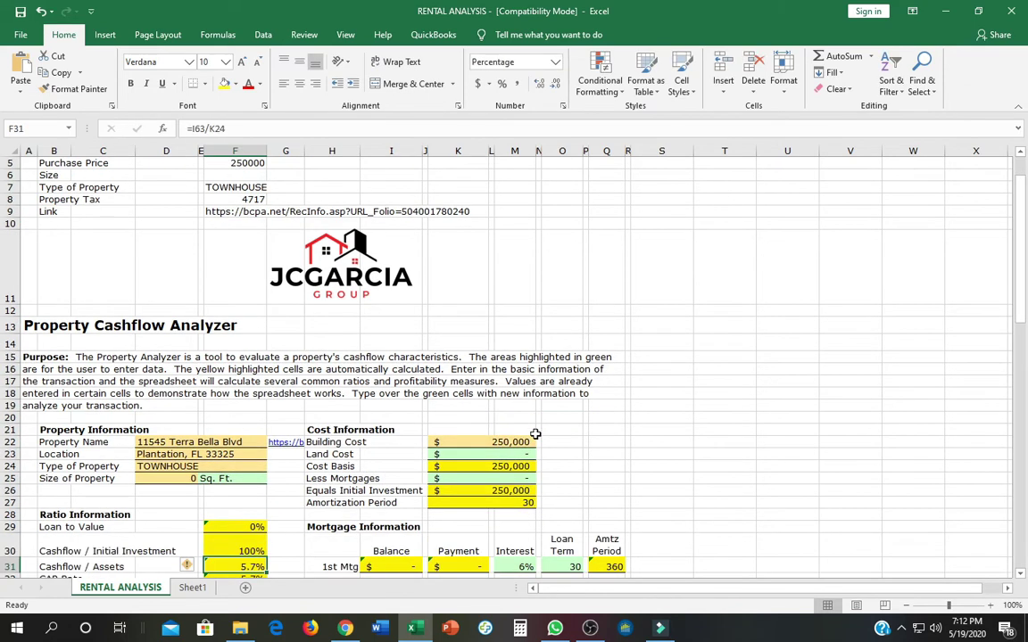
Try a 240000 purchase price instead and review the ratio results.
key(Up)
key(Up)
key(Up)
key(Up)
key(Up)
key(Up)
key(Up)
key(Up)
key(Up)
key(Up)
key(Up)
key(Up)
key(Up)
key(Up)
key(Up)
key(Up)
key(Up)
key(Up)
key(Up)
key(Up)
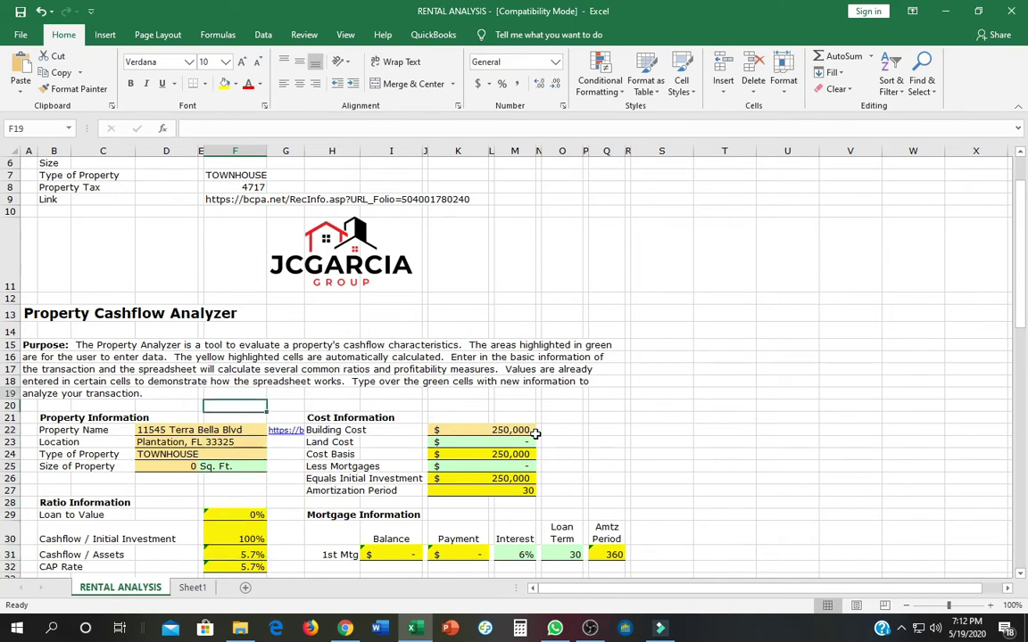
key(Down)
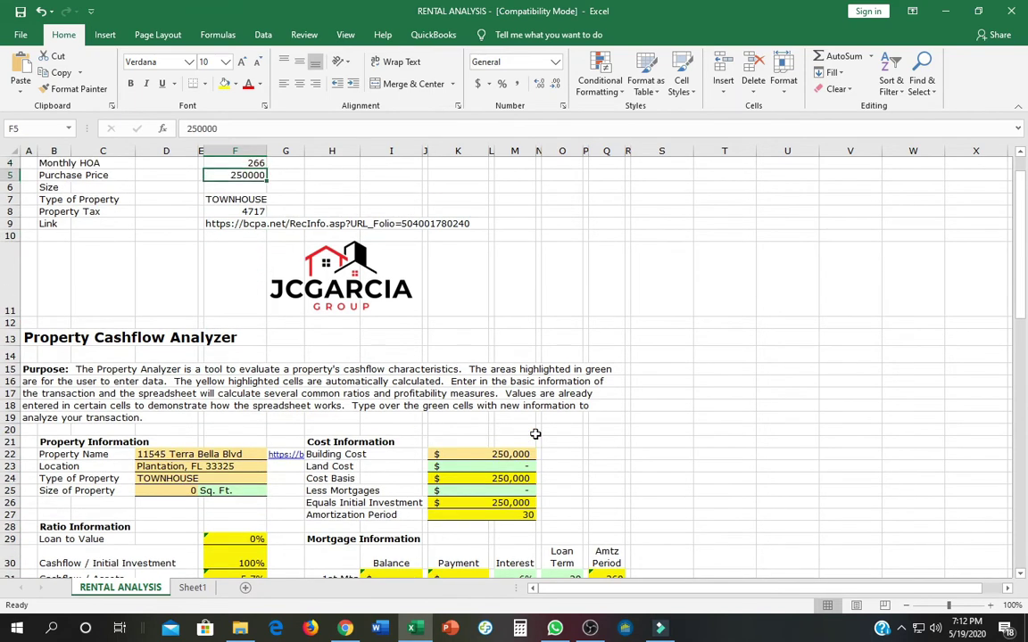
text(240000)
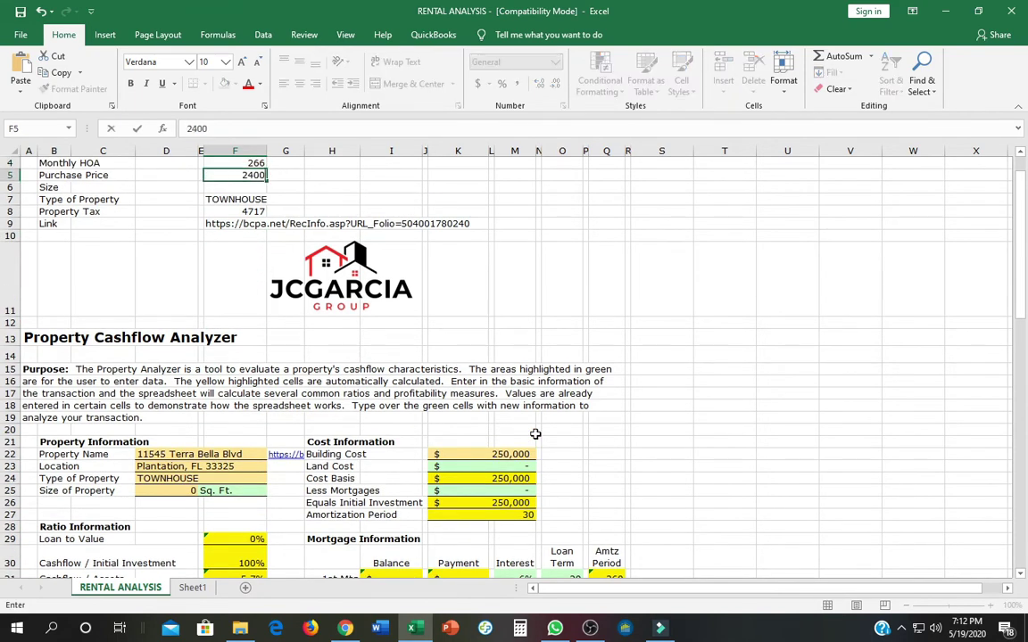
key(Return)
key(Down)
key(Down)
key(Down)
key(Down)
key(Down)
key(Down)
key(Down)
key(Down)
key(Down)
key(Down)
key(Down)
key(Down)
key(Down)
key(Down)
key(Down)
key(Down)
key(Down)
key(Down)
key(Down)
key(Down)
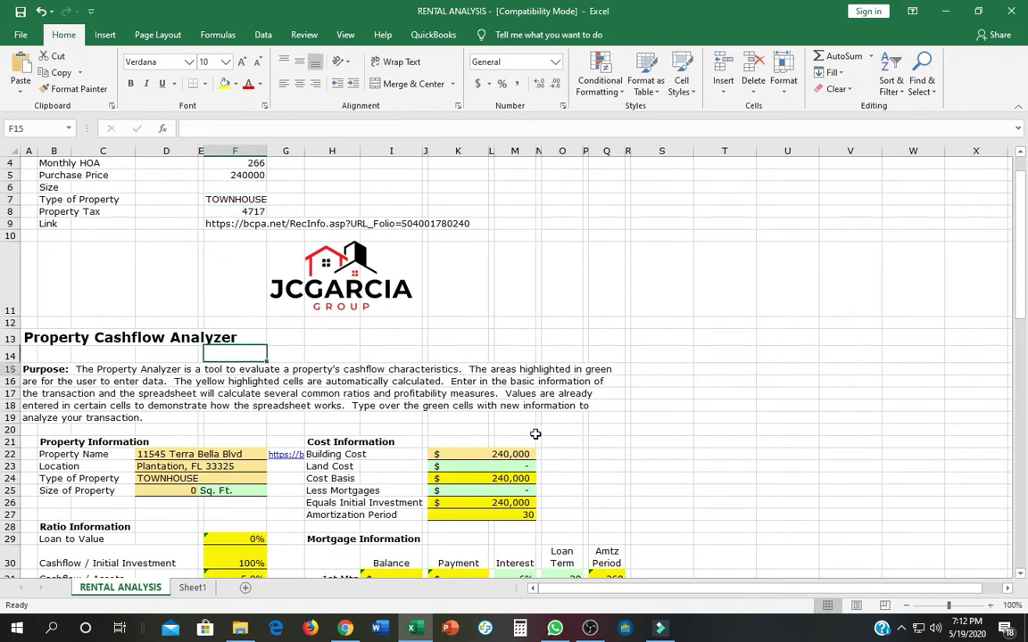
key(Down)
key(Up)
key(Up)
key(Up)
key(Up)
key(Up)
key(Up)
key(Up)
key(Up)
key(Up)
key(Up)
key(Up)
key(Up)
key(Up)
key(Up)
key(Up)
key(Up)
key(Up)
key(Up)
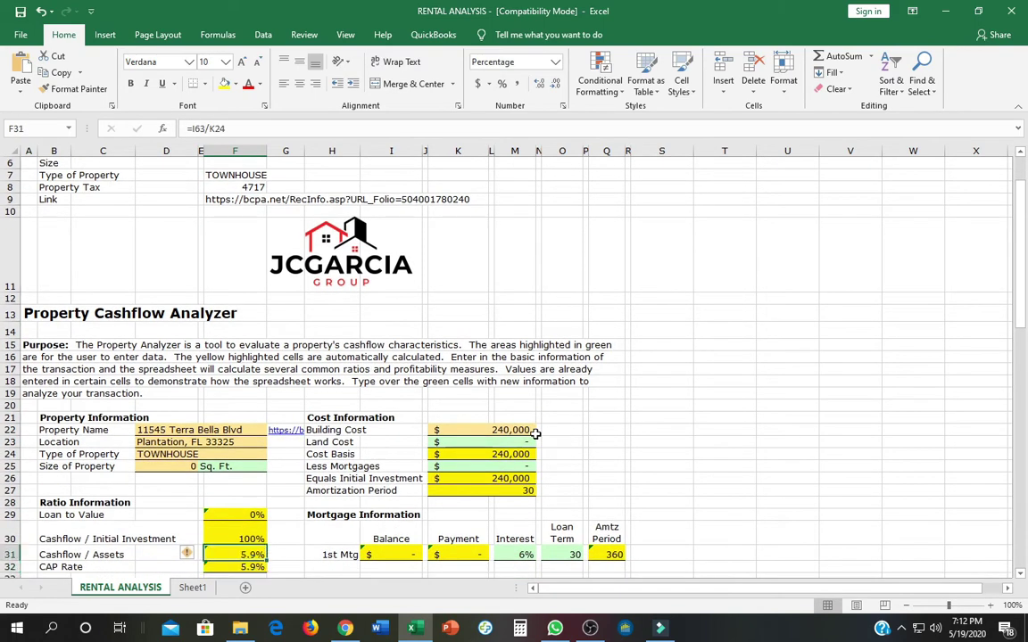
key(Up)
key(Up)
key(Up)
key(Up)
key(Up)
key(Up)
key(Up)
key(Up)
key(Up)
key(Up)
Settle on a 237500 purchase price and verify the CAP rate, 10% vacancy and 2050 rent.
key(Down)
key(Down)
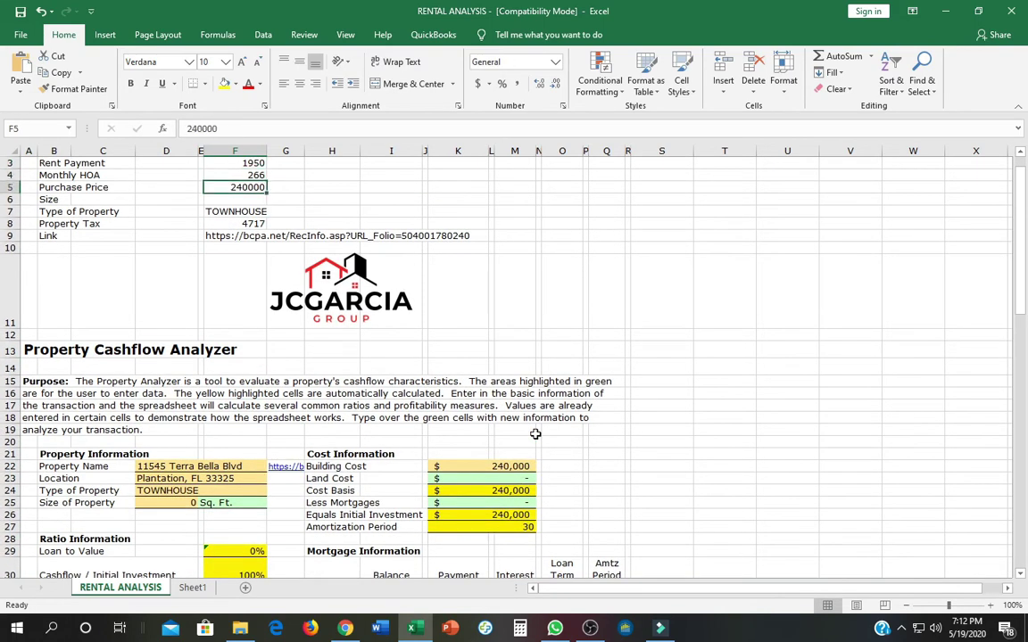
text(237500)
key(Return)
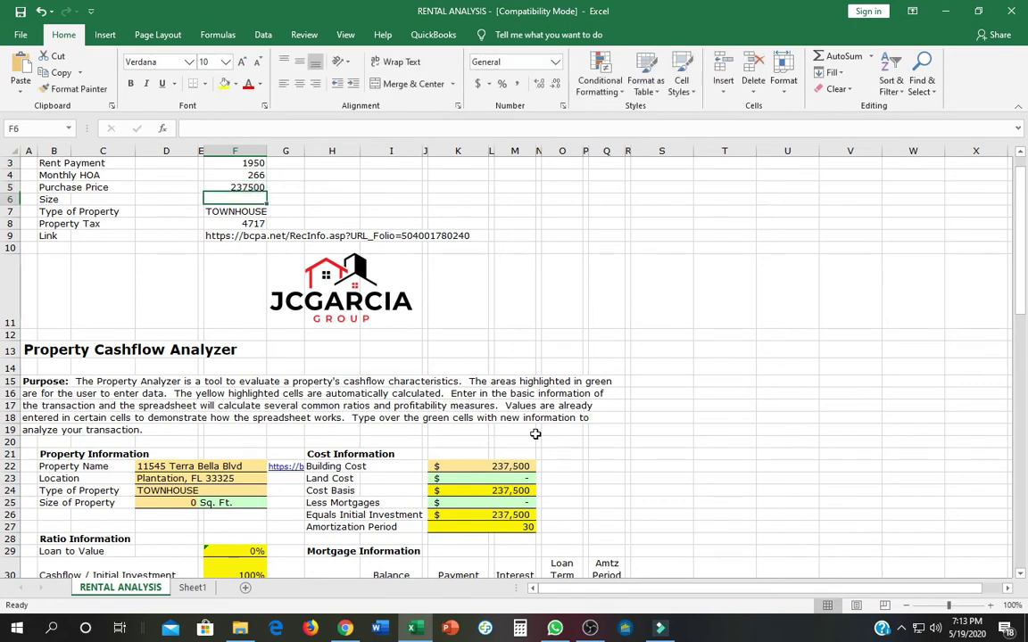
key(Down)
key(Down)
key(Down)
key(Down)
key(Down)
key(Down)
key(Down)
key(Down)
key(Down)
key(Down)
key(Down)
key(Down)
key(Down)
key(Down)
key(Down)
key(Down)
key(Down)
key(Down)
key(Down)
key(Down)
key(Down)
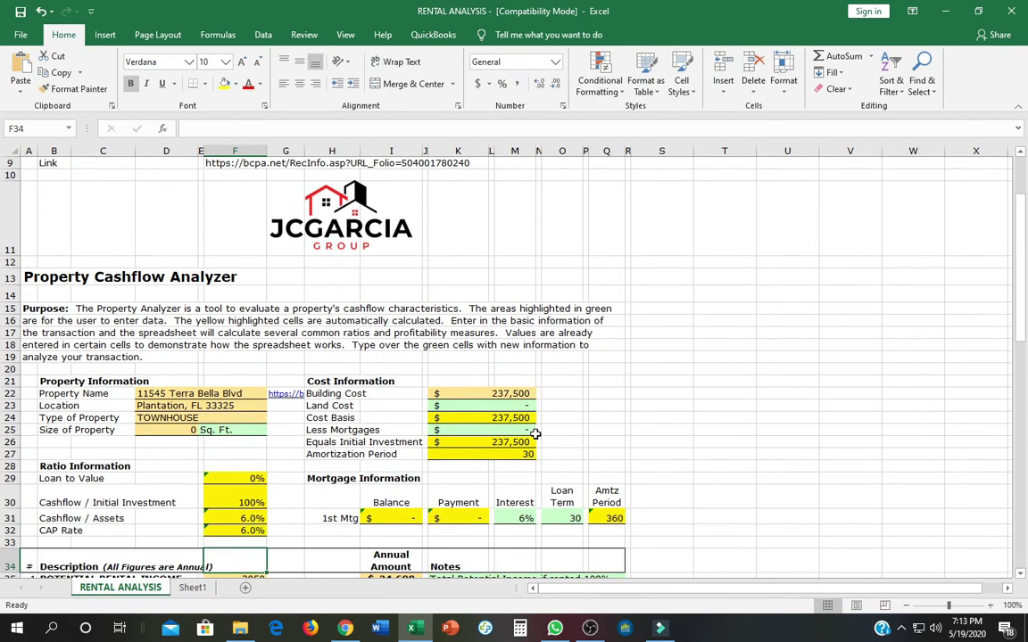
key(Up)
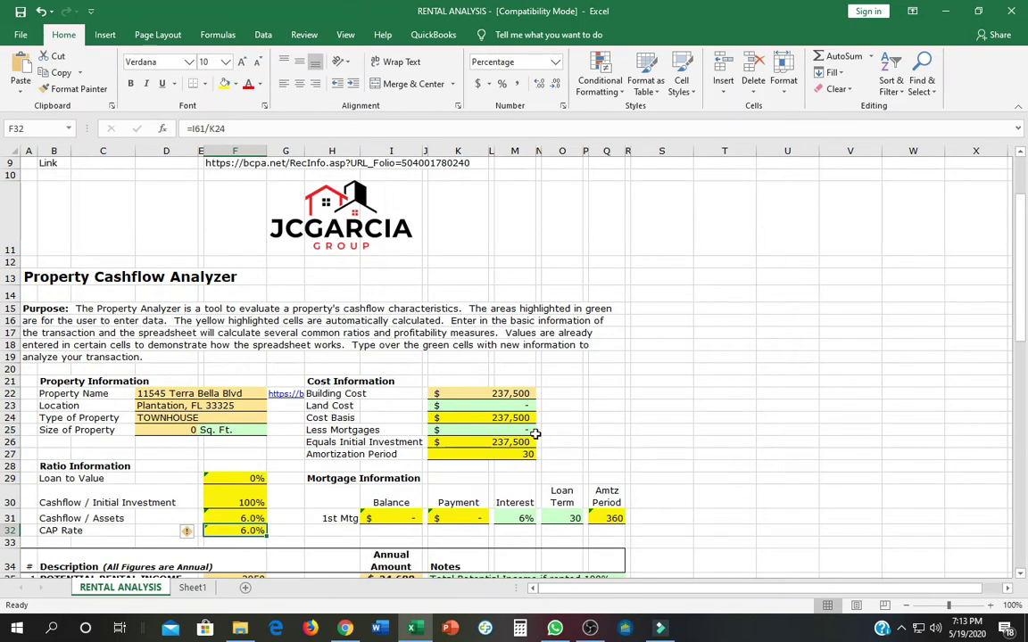
key(Down)
key(Down)
key(Down)
key(Down)
key(Down)
key(Down)
key(Down)
key(Down)
key(Down)
key(Down)
key(Down)
key(Down)
key(Down)
key(Down)
key(Down)
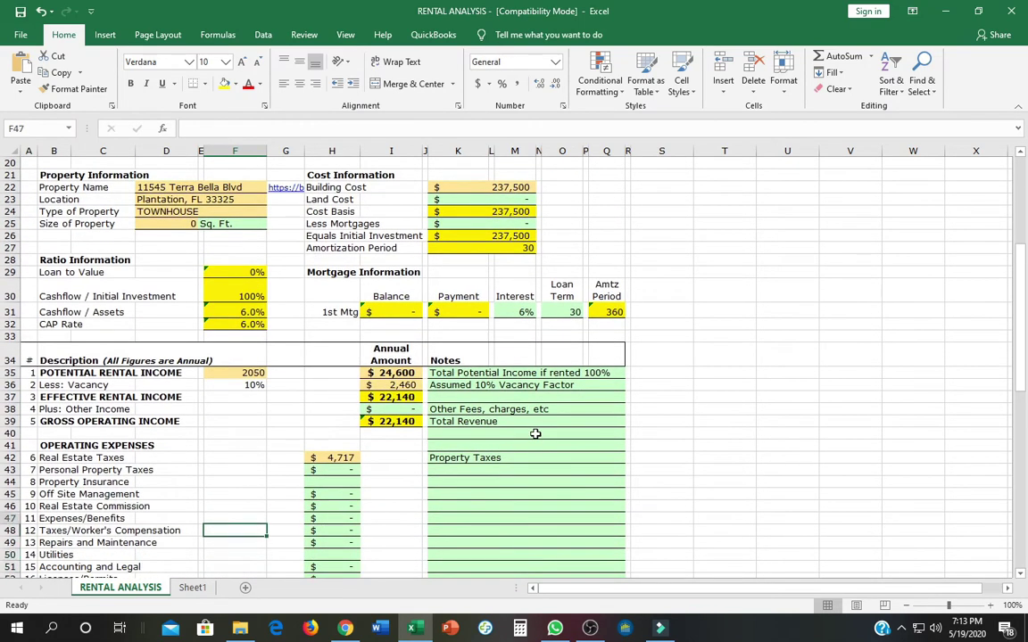
key(Up)
key(Up)
key(Up)
key(Up)
key(Up)
key(Up)
key(Up)
key(Up)
key(Up)
key(Up)
key(Up)
key(Up)
key(Up)
key(Up)
key(Up)
key(Up)
key(Up)
key(Down)
key(Down)
key(Down)
key(Down)
key(Down)
key(Down)
key(Down)
key(Down)
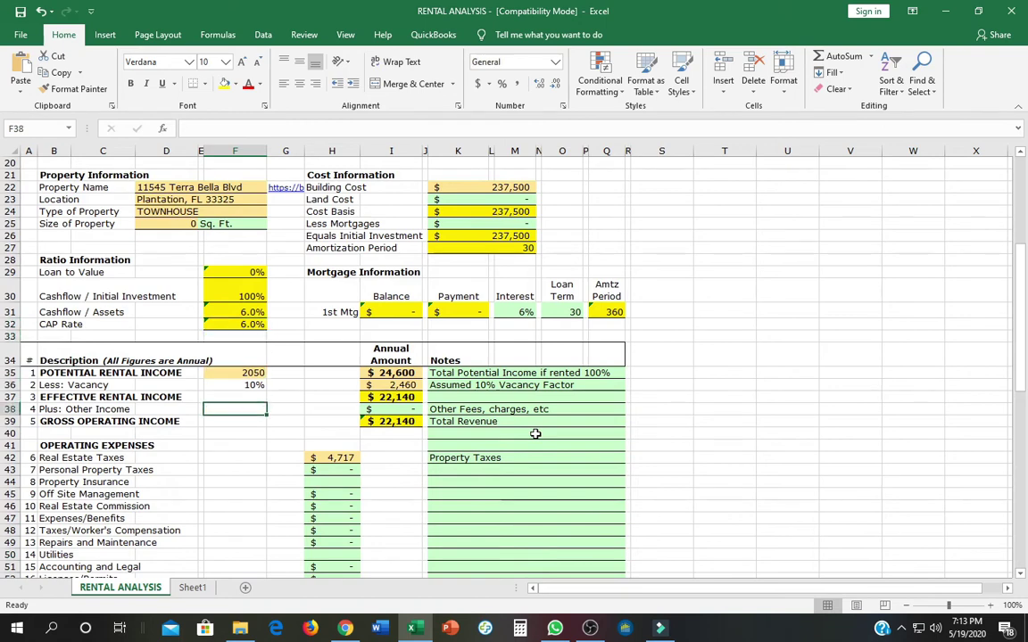
key(Up)
key(Up)
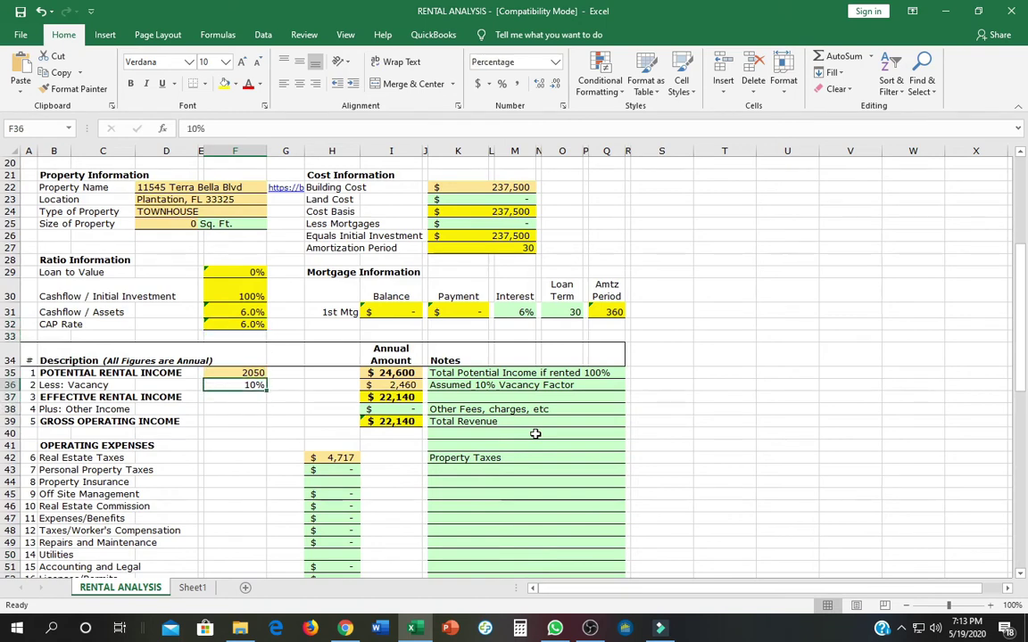
key(Up)
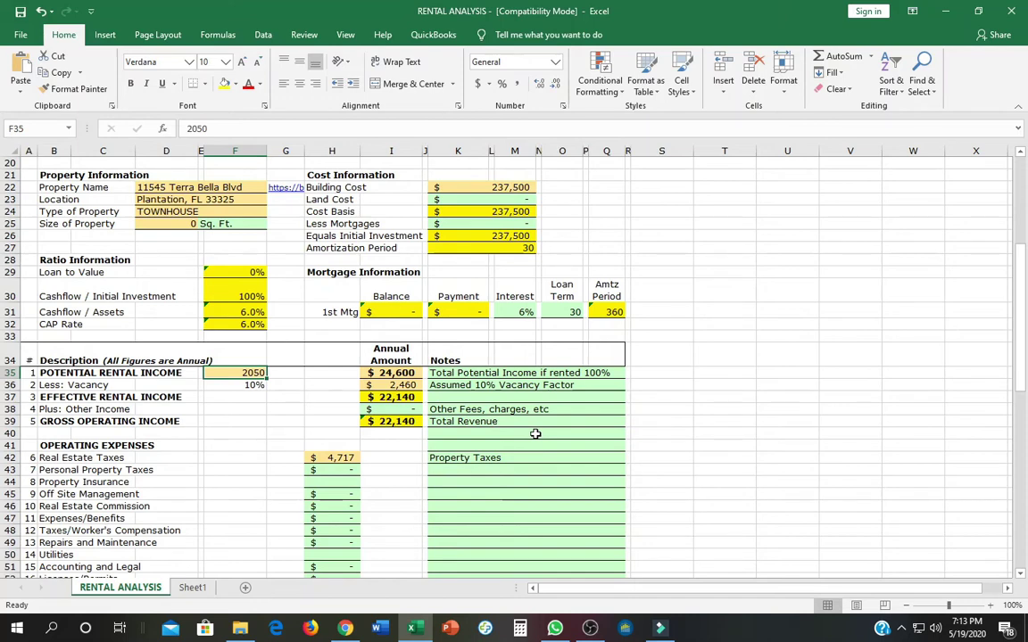
key(ctrl+Up)
key(ctrl+Up)
key(ctrl+Up)
key(ctrl+Up)
key(ctrl+Up)
key(ctrl+Up)
key(ctrl+Up)
key(ctrl+Up)
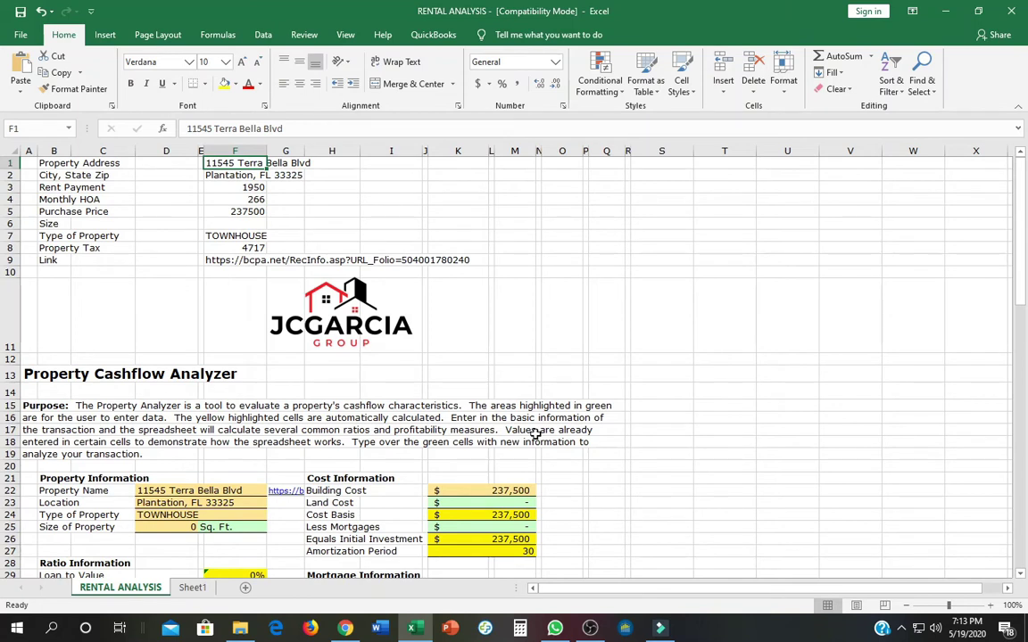
Preview the one-page sheet with ABS PDF Driver v400 as printer, then return to the worksheet.
key(Down)
key(Down)
key(Down)
key(Down)
key(Down)
key(Down)
key(Down)
key(Down)
key(Down)
key(Down)
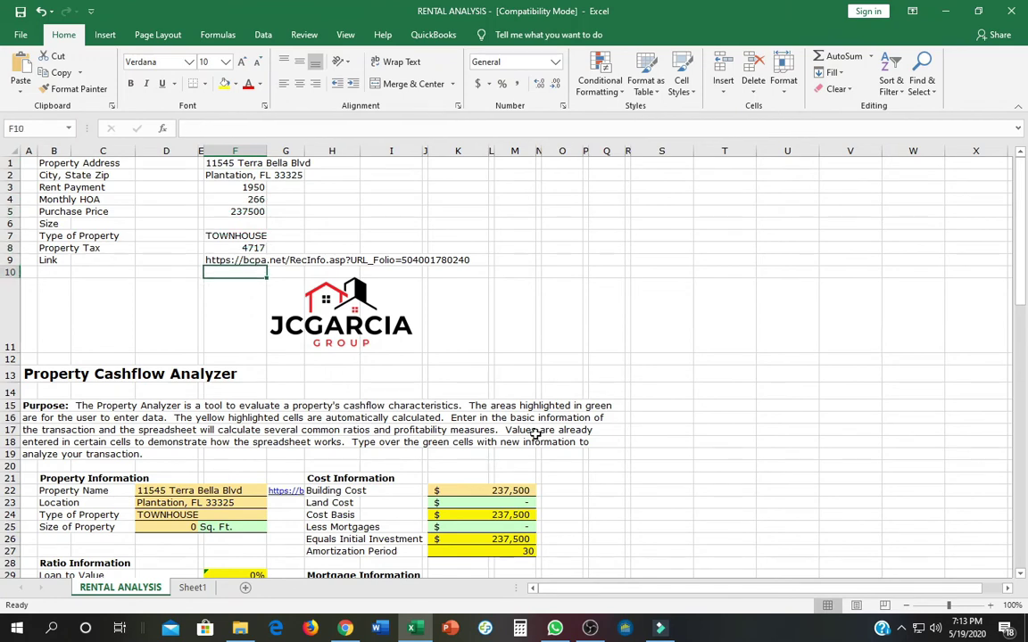
key(Down)
key(Down)
key(Down)
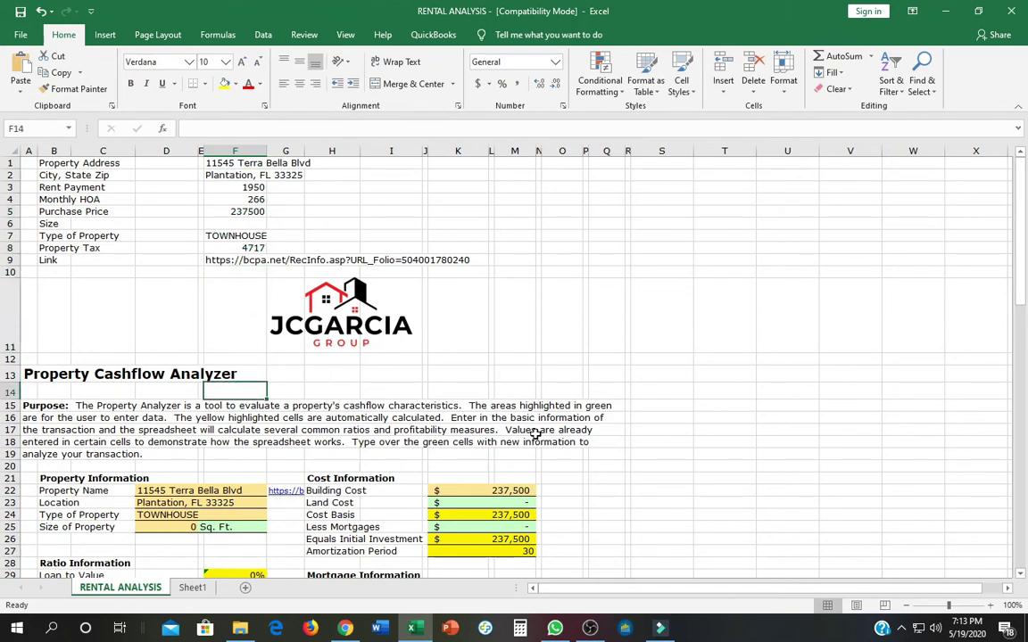
key(ctrl+p)
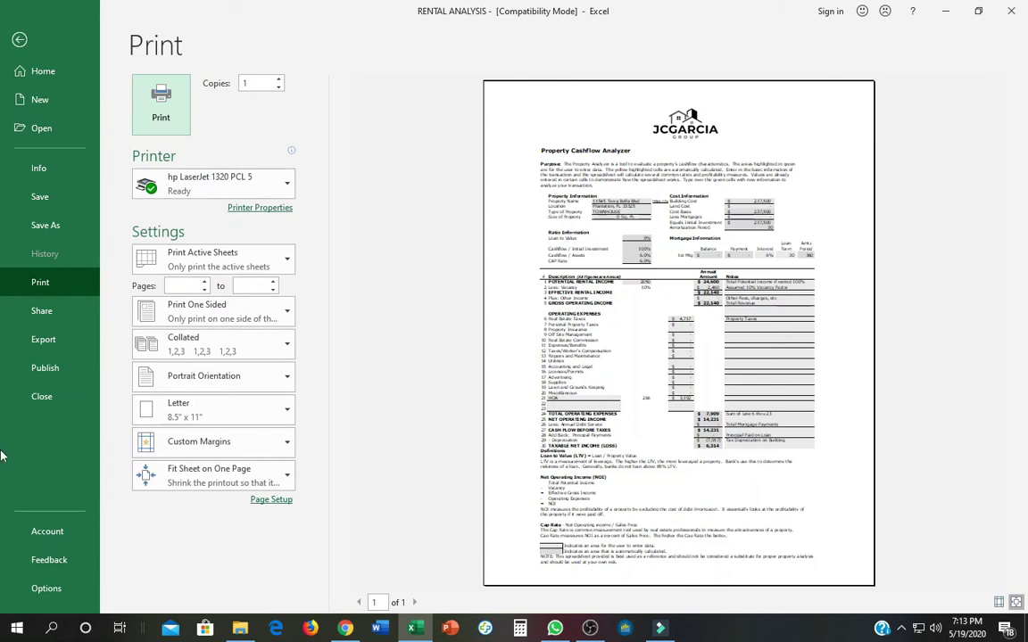
click(190, 198)
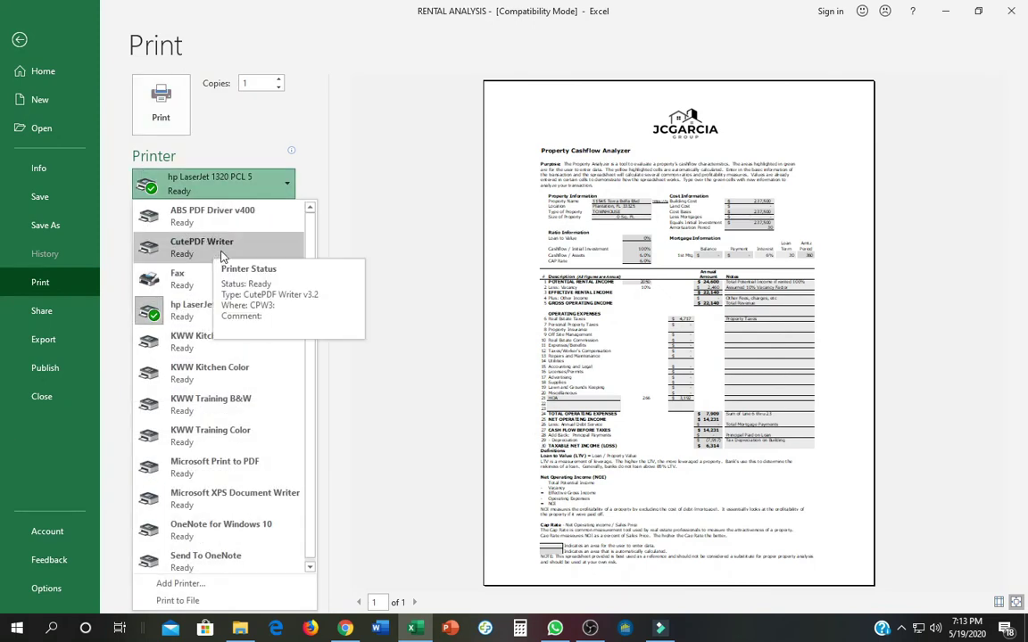
click(223, 221)
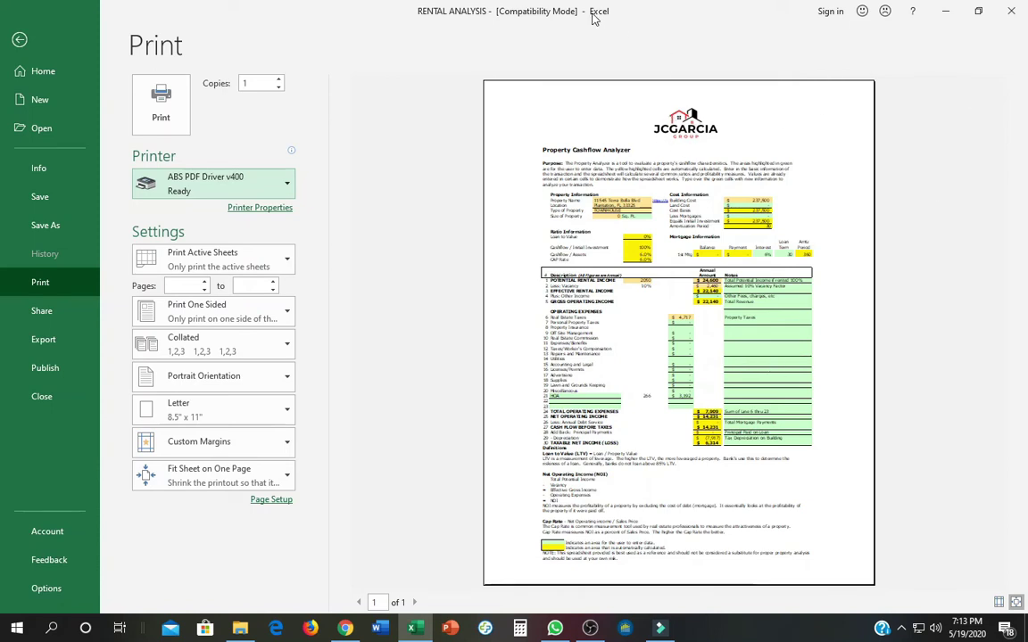
key(Escape)
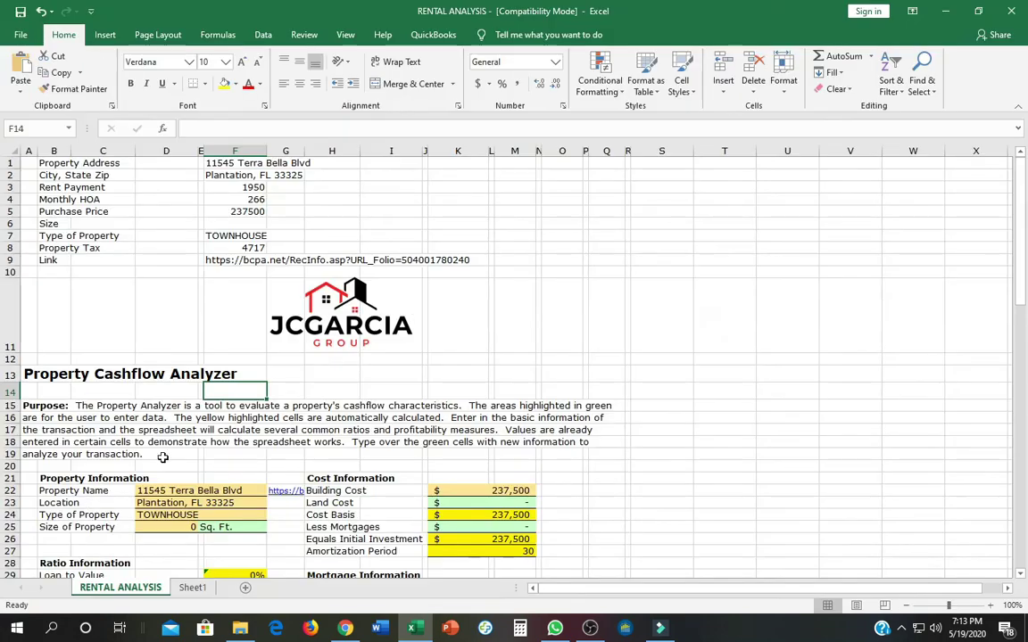
scroll(297, 398, down, 20)
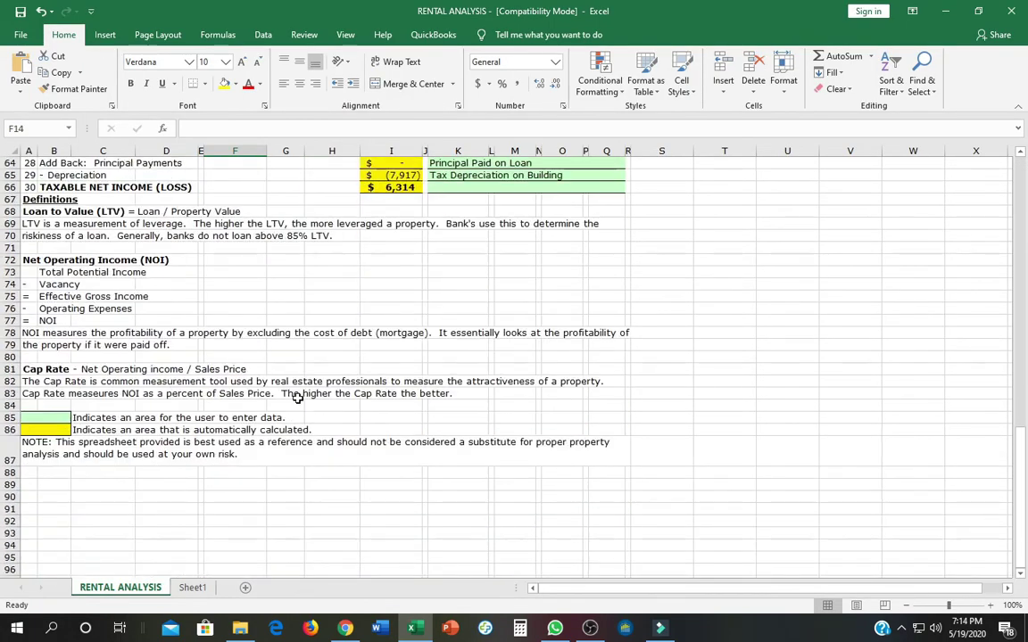
scroll(351, 385, up, 13)
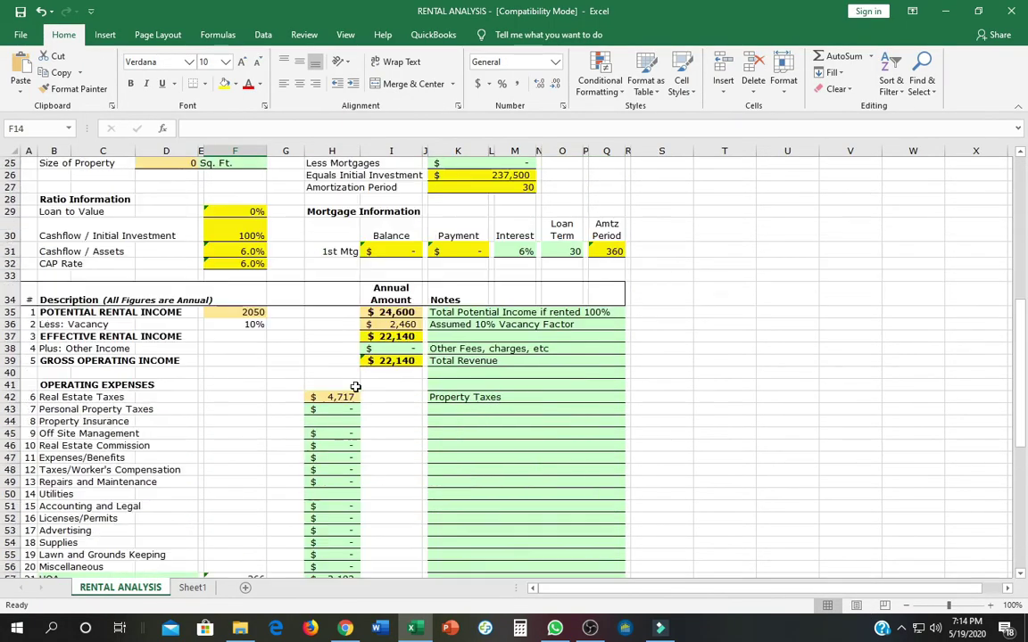
scroll(355, 386, up, 4)
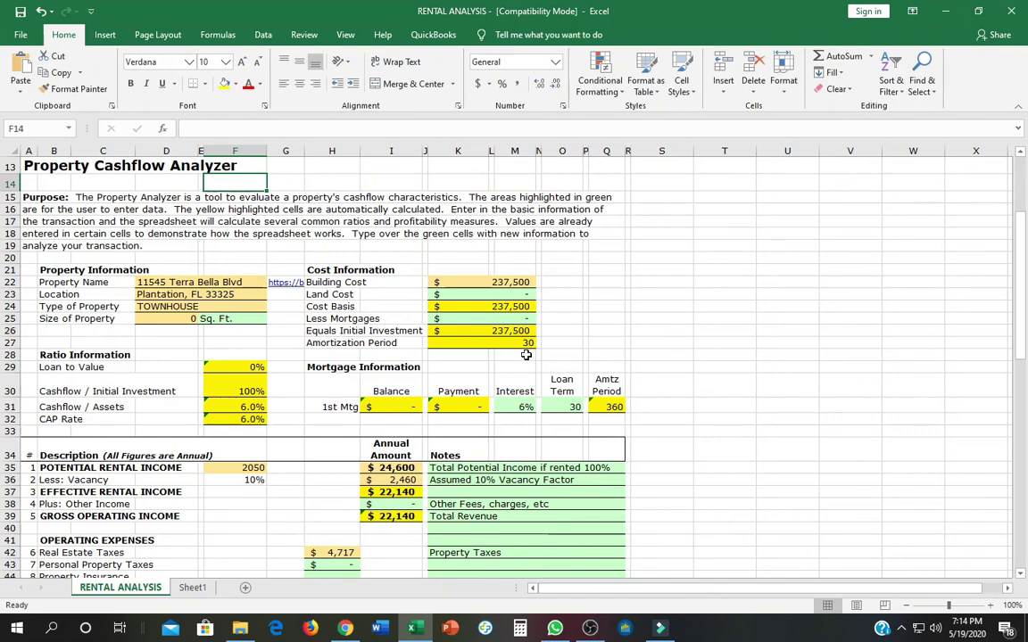
scroll(380, 311, up, 3)
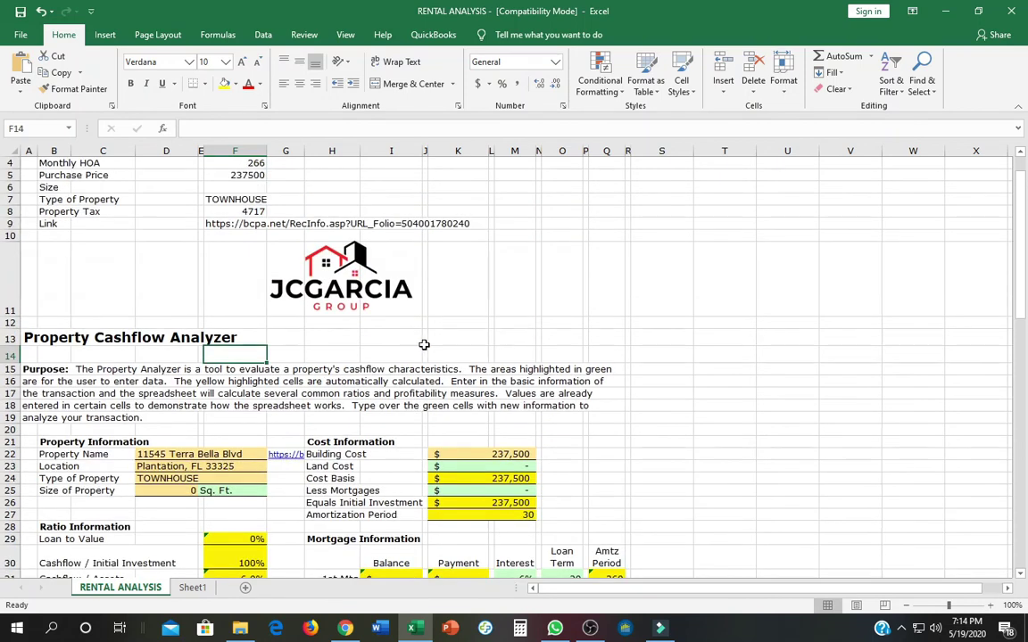